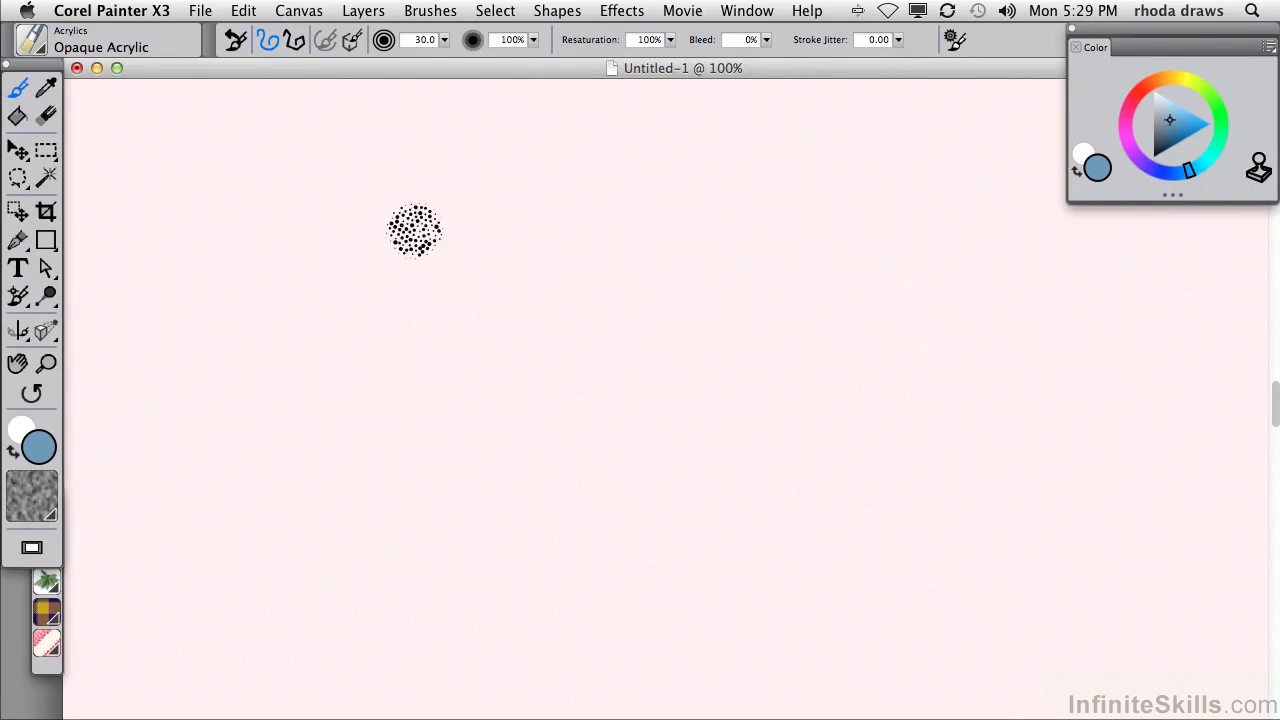
- Choose Acrylics > Dry Bristle and cover the upper canvas with wavy blue bristle strokes
{"action": "left_click", "coordinate": [47, 38]}
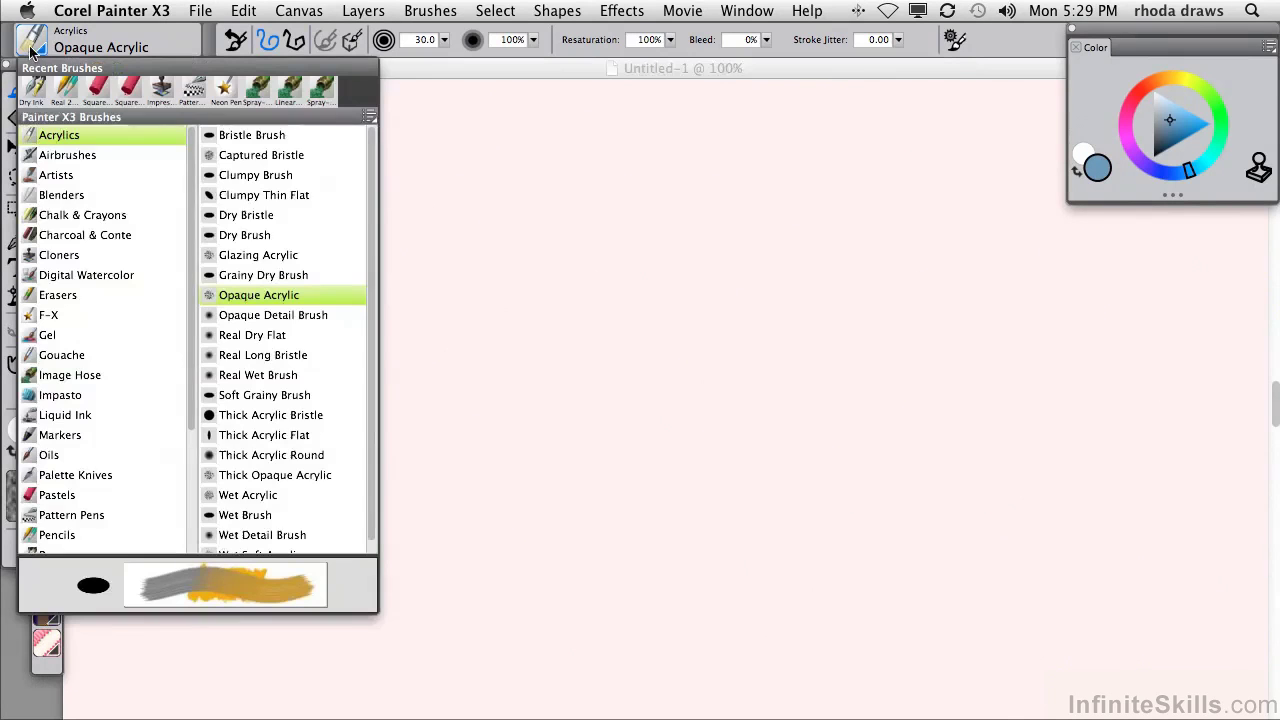
{"action": "left_click", "coordinate": [251, 220]}
{"action": "mouse_move", "coordinate": [222, 262]}
{"action": "left_mouse_down"}
{"action": "mouse_move", "coordinate": [406, 229]}
{"action": "mouse_move", "coordinate": [598, 340]}
{"action": "left_mouse_up"}
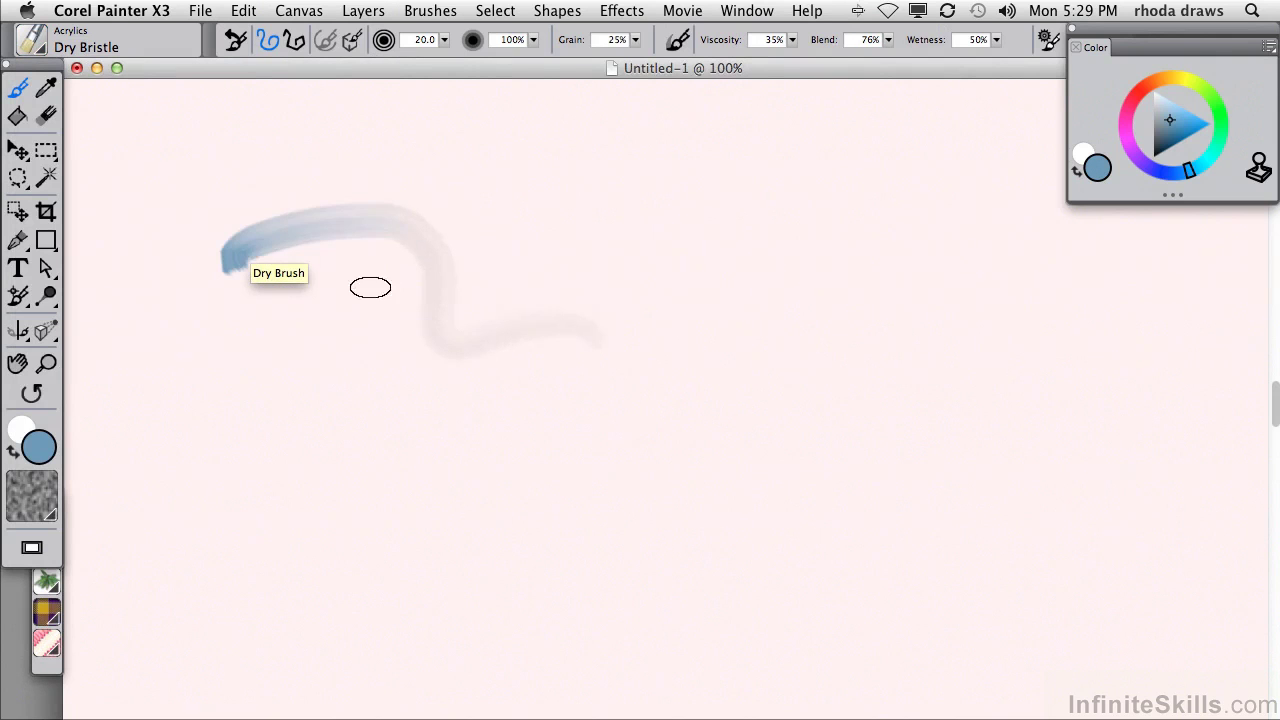
{"action": "mouse_move", "coordinate": [200, 172]}
{"action": "left_mouse_down"}
{"action": "mouse_move", "coordinate": [215, 365]}
{"action": "mouse_move", "coordinate": [255, 275]}
{"action": "left_mouse_up"}
{"action": "mouse_move", "coordinate": [268, 178]}
{"action": "left_mouse_down"}
{"action": "mouse_move", "coordinate": [372, 332]}
{"action": "mouse_move", "coordinate": [490, 215]}
{"action": "left_mouse_up"}
{"action": "left_click_drag", "start_coordinate": [312, 122], "coordinate": [490, 210]}
{"action": "left_click_drag", "start_coordinate": [418, 200], "coordinate": [415, 300]}
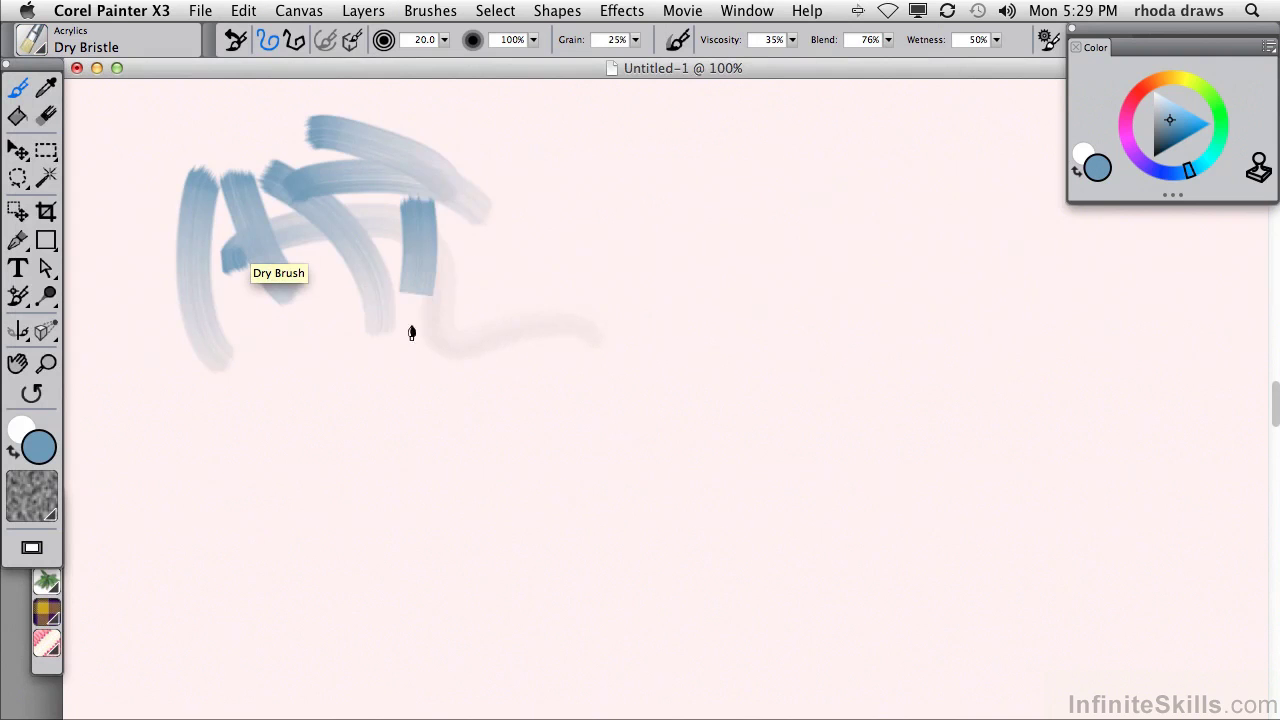
{"action": "left_click_drag", "start_coordinate": [295, 226], "coordinate": [334, 342]}
{"action": "left_click_drag", "start_coordinate": [342, 322], "coordinate": [545, 295]}
{"action": "left_click_drag", "start_coordinate": [420, 180], "coordinate": [552, 212]}
{"action": "left_click_drag", "start_coordinate": [538, 142], "coordinate": [578, 256]}
{"action": "left_click_drag", "start_coordinate": [588, 150], "coordinate": [614, 262]}
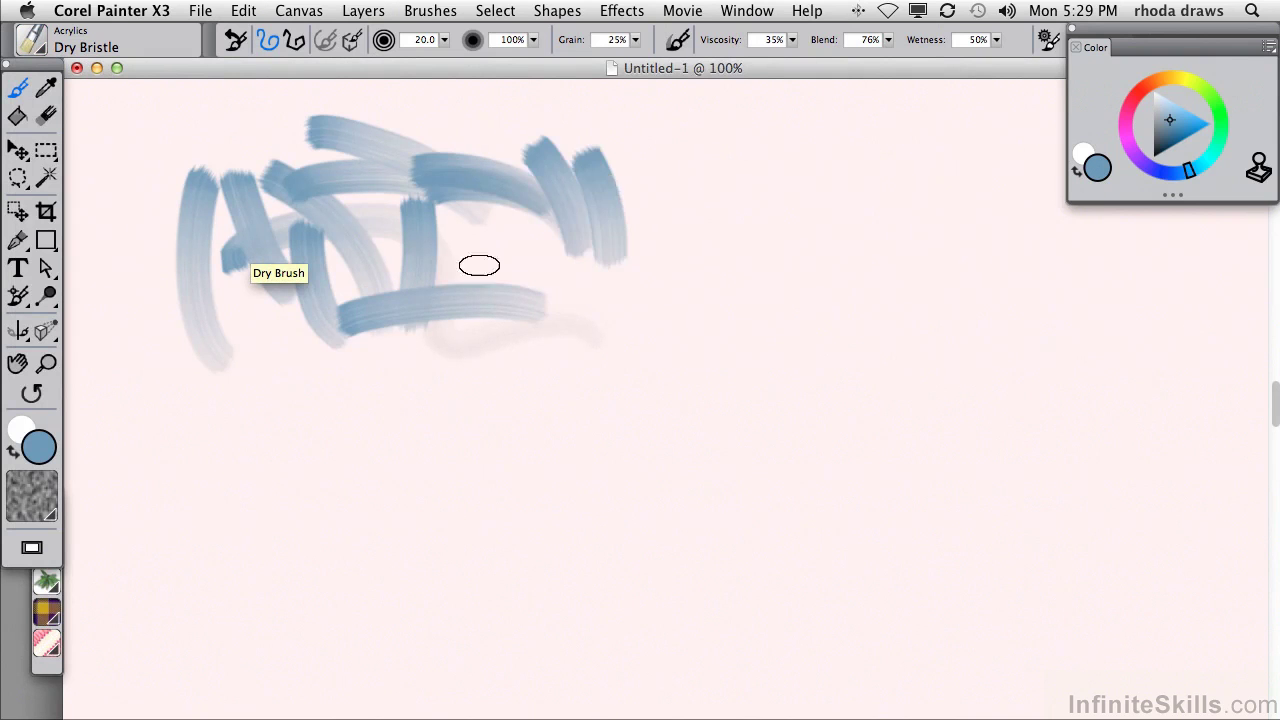
{"action": "left_click_drag", "start_coordinate": [435, 262], "coordinate": [585, 258]}
{"action": "mouse_move", "coordinate": [555, 145]}
{"action": "left_mouse_down"}
{"action": "mouse_move", "coordinate": [660, 218]}
{"action": "mouse_move", "coordinate": [655, 185]}
{"action": "left_mouse_up"}
{"action": "left_click_drag", "start_coordinate": [680, 172], "coordinate": [666, 318]}
{"action": "left_click_drag", "start_coordinate": [437, 137], "coordinate": [552, 212]}
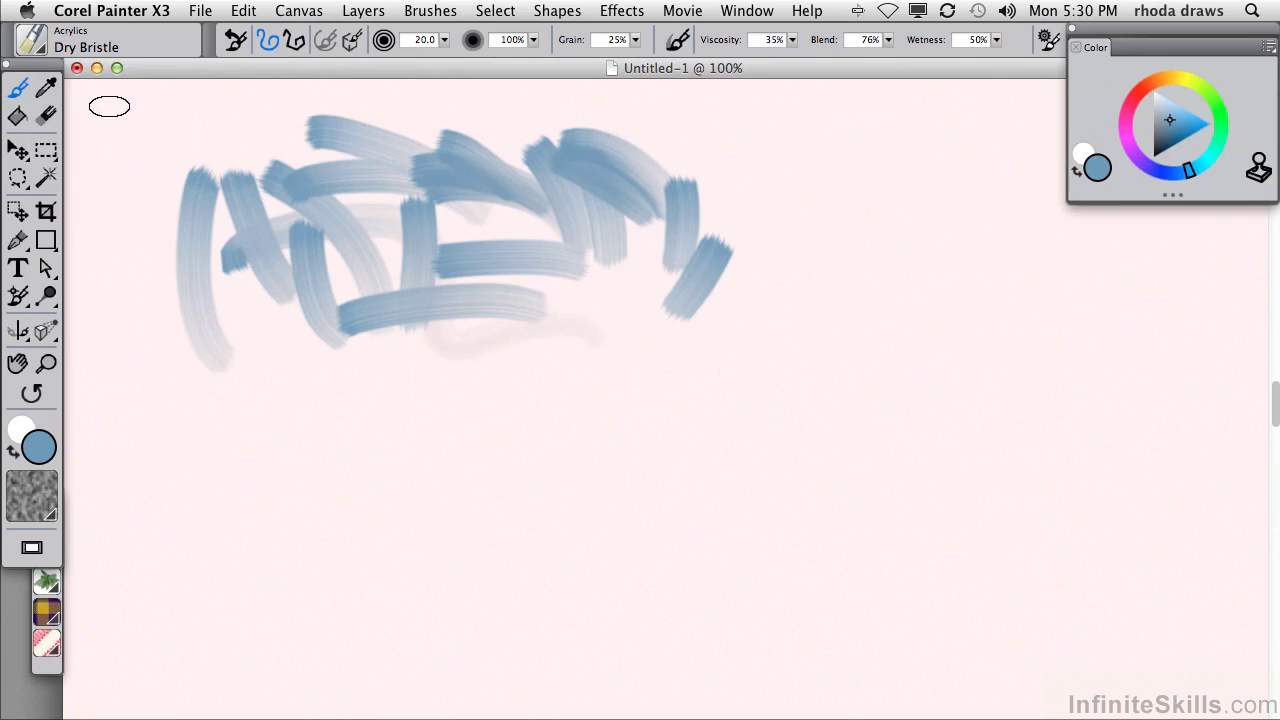
- With Airbrushes > Pepper Spray, spray a blue cloud below the strokes, then two pink clouds
{"action": "left_click", "coordinate": [41, 49]}
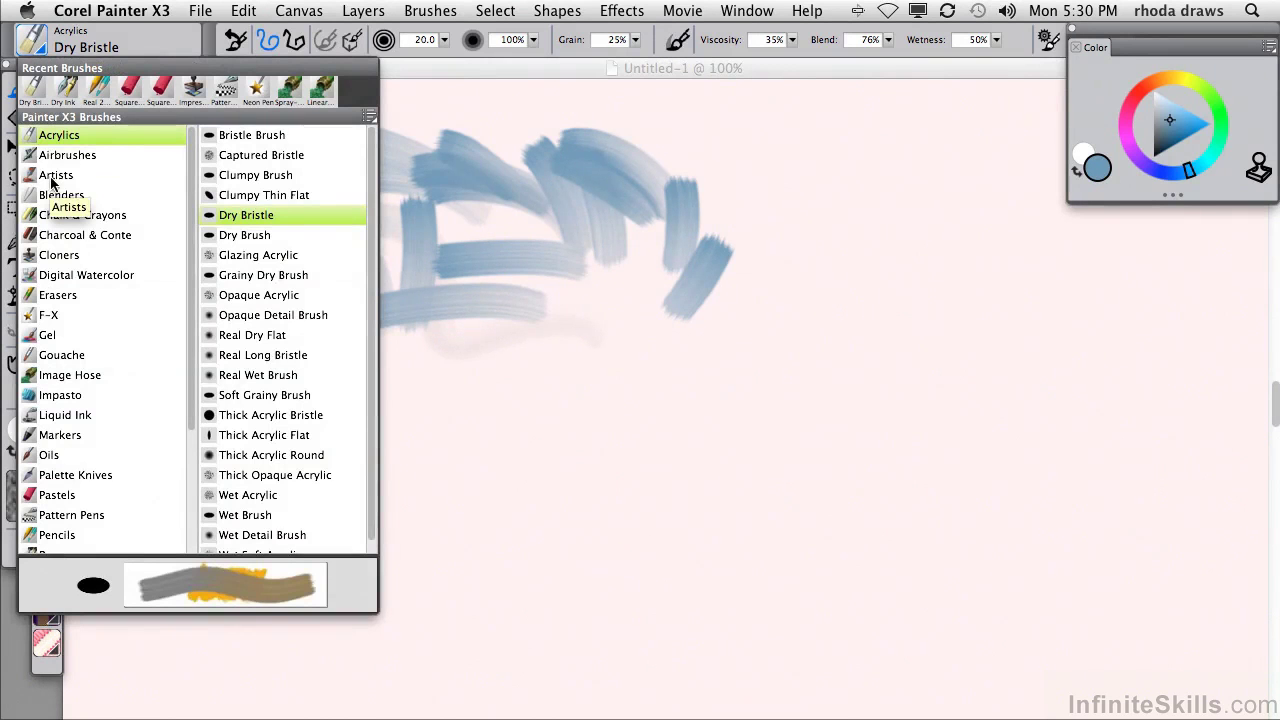
{"action": "left_click", "coordinate": [85, 155]}
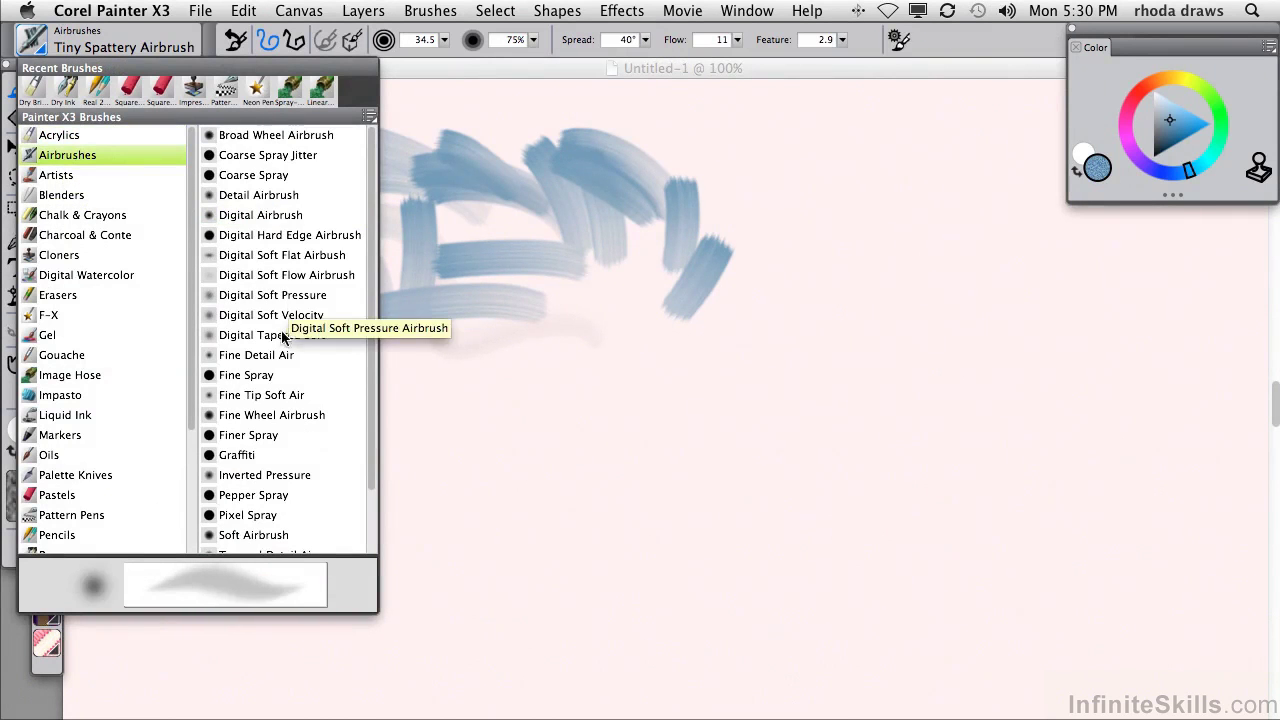
{"action": "left_click", "coordinate": [260, 502]}
{"action": "mouse_move", "coordinate": [351, 443]}
{"action": "left_mouse_down"}
{"action": "mouse_move", "coordinate": [483, 427]}
{"action": "mouse_move", "coordinate": [765, 445]}
{"action": "left_mouse_up"}
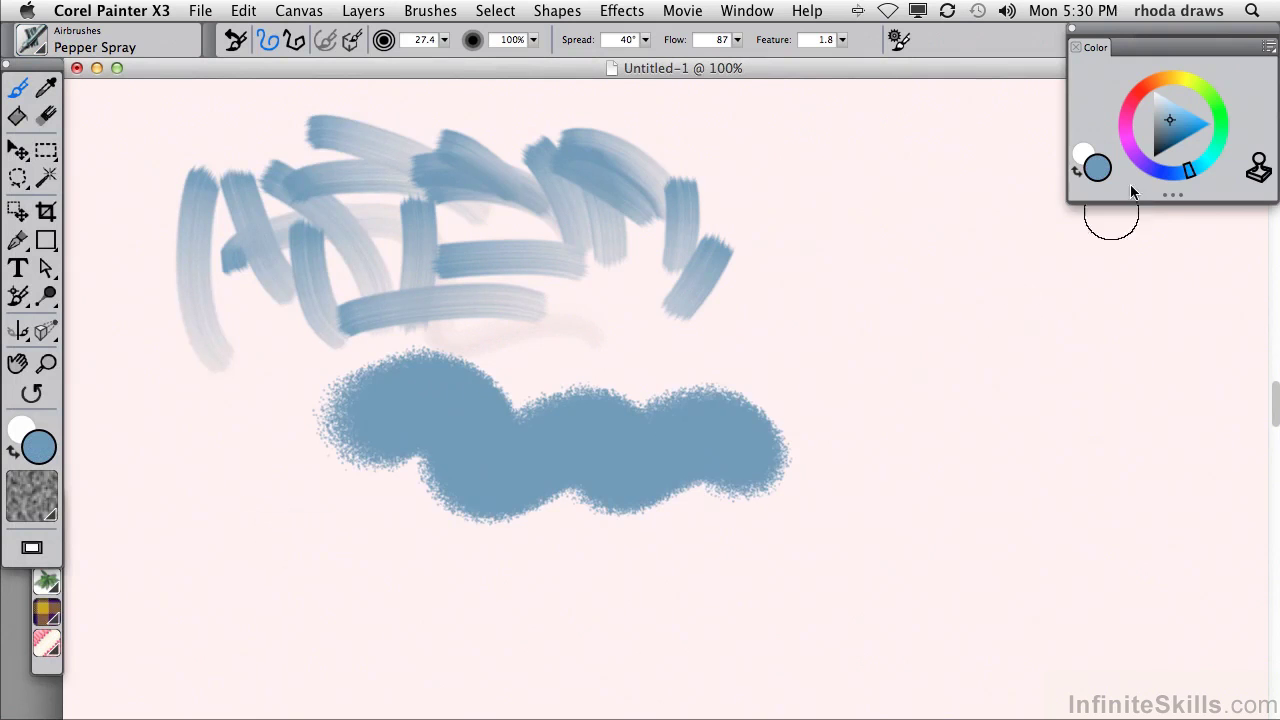
{"action": "left_click", "coordinate": [1127, 107]}
{"action": "left_click_drag", "start_coordinate": [720, 360], "coordinate": [960, 460]}
{"action": "left_click_drag", "start_coordinate": [556, 316], "coordinate": [690, 400]}
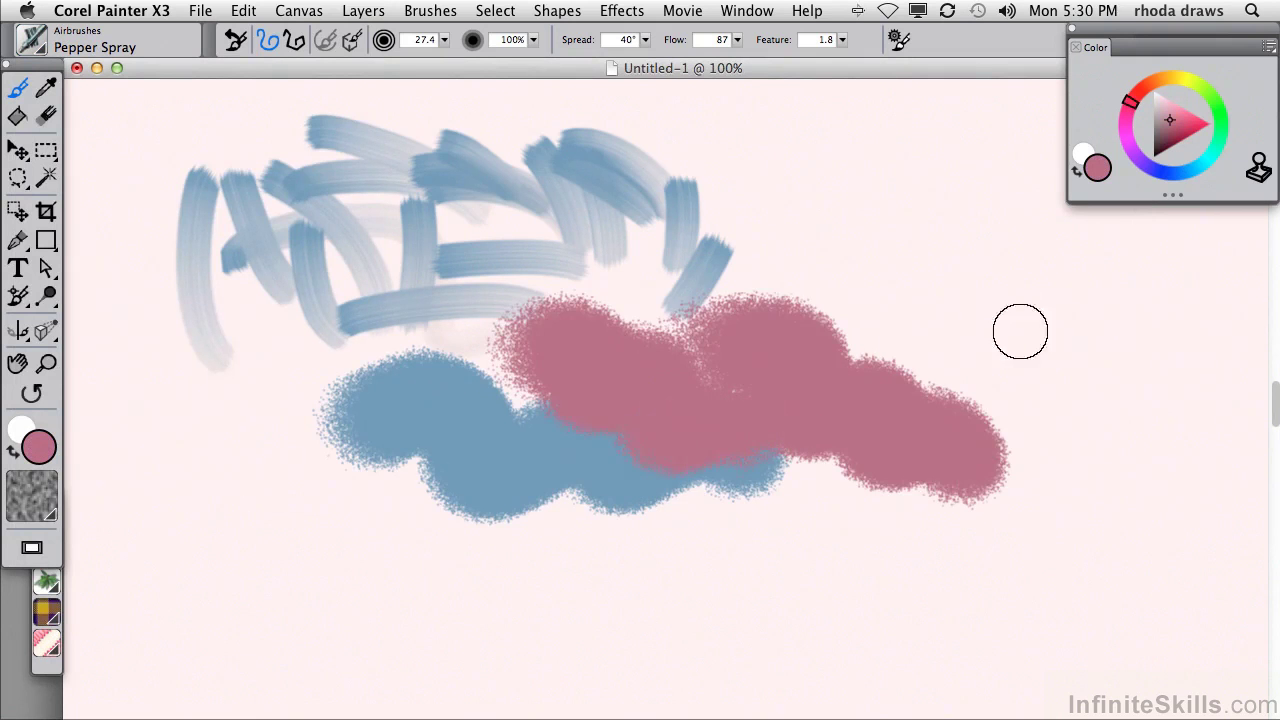
{"action": "left_click", "coordinate": [44, 52]}
{"action": "scroll", "coordinate": [362, 348], "scroll_direction": "down", "scroll_amount": 3}
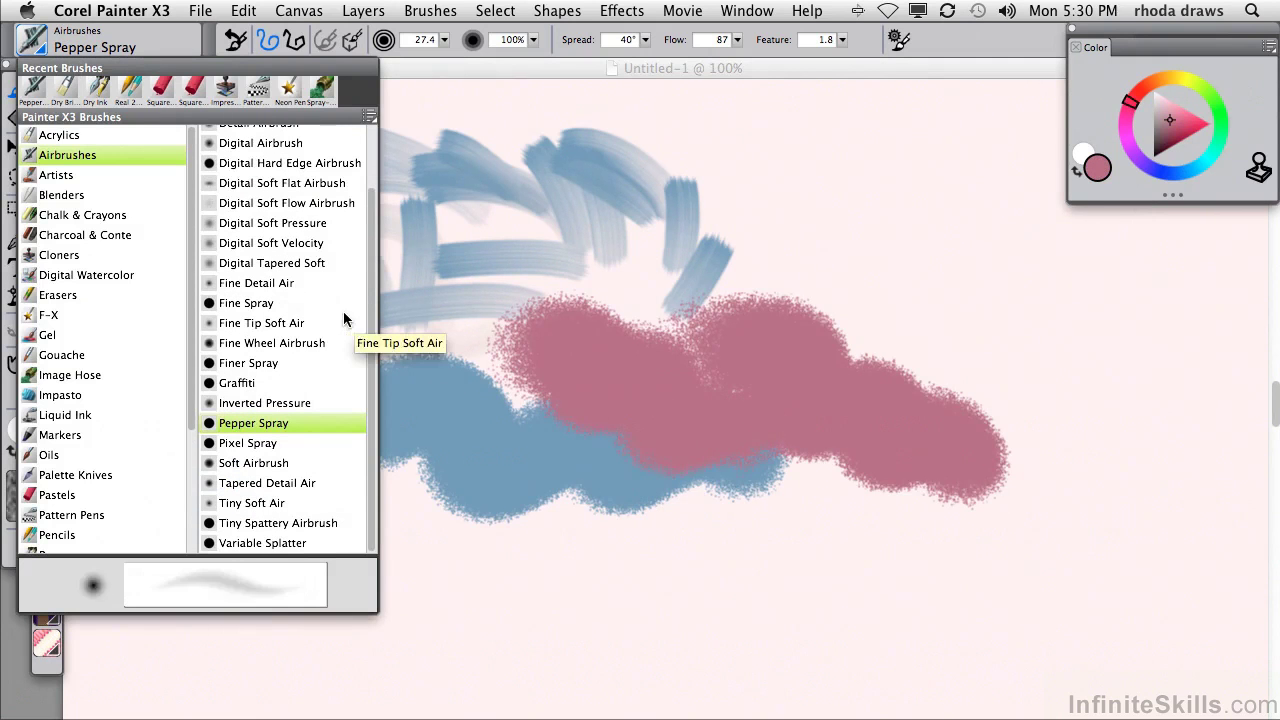
- Paint loopy pink Artists > Impressionist scribbles, then a purple patch at the upper right
{"action": "left_click", "coordinate": [55, 178]}
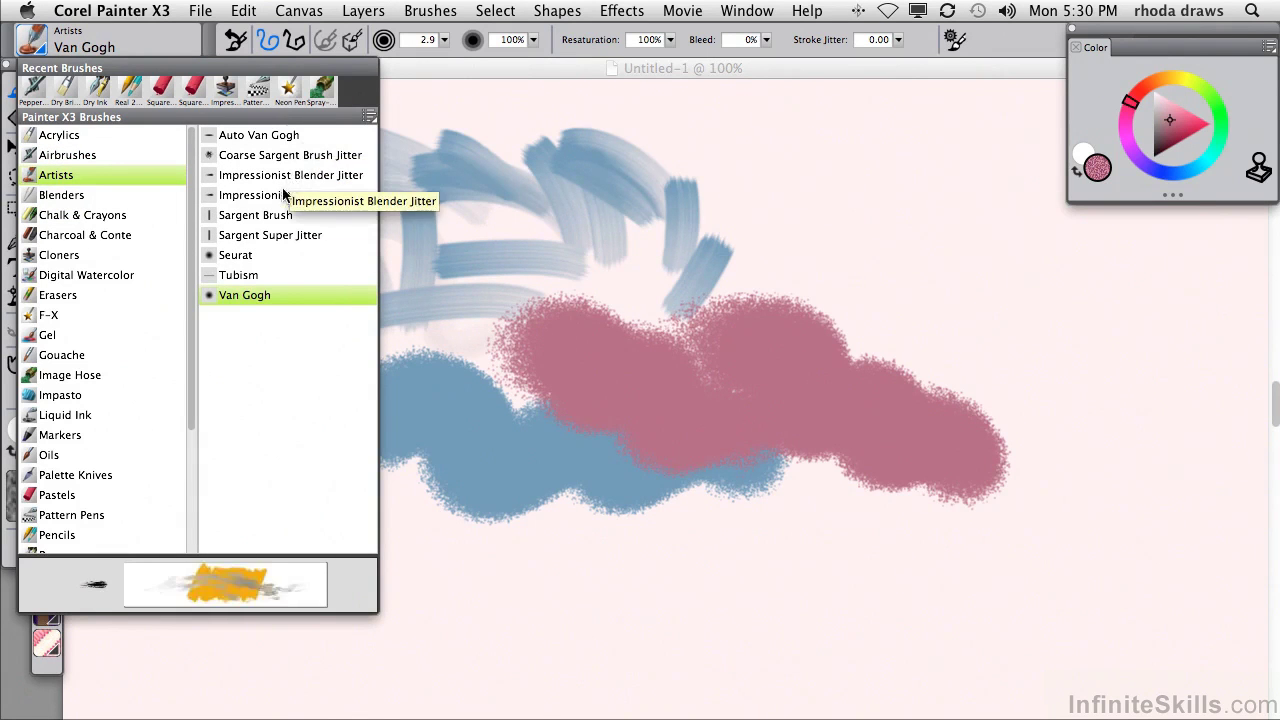
{"action": "left_click", "coordinate": [250, 195]}
{"action": "mouse_move", "coordinate": [243, 347]}
{"action": "left_mouse_down"}
{"action": "mouse_move", "coordinate": [310, 372]}
{"action": "mouse_move", "coordinate": [326, 462]}
{"action": "mouse_move", "coordinate": [371, 432]}
{"action": "mouse_move", "coordinate": [378, 370]}
{"action": "mouse_move", "coordinate": [515, 330]}
{"action": "left_mouse_up"}
{"action": "mouse_move", "coordinate": [523, 268]}
{"action": "left_mouse_down"}
{"action": "mouse_move", "coordinate": [583, 247]}
{"action": "mouse_move", "coordinate": [521, 243]}
{"action": "mouse_move", "coordinate": [448, 280]}
{"action": "mouse_move", "coordinate": [444, 230]}
{"action": "mouse_move", "coordinate": [477, 224]}
{"action": "mouse_move", "coordinate": [473, 269]}
{"action": "mouse_move", "coordinate": [446, 262]}
{"action": "mouse_move", "coordinate": [429, 234]}
{"action": "mouse_move", "coordinate": [364, 262]}
{"action": "mouse_move", "coordinate": [445, 230]}
{"action": "mouse_move", "coordinate": [540, 245]}
{"action": "left_mouse_up"}
{"action": "left_click", "coordinate": [1137, 157]}
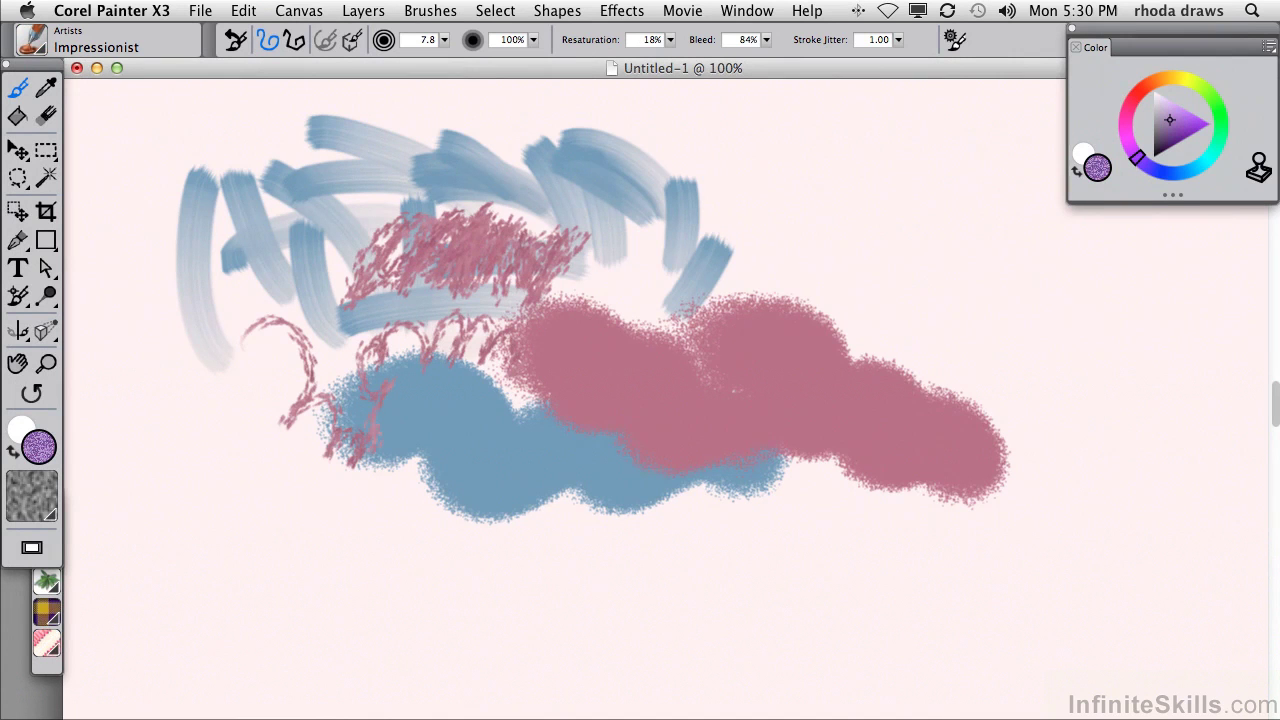
{"action": "mouse_move", "coordinate": [750, 198]}
{"action": "left_mouse_down"}
{"action": "mouse_move", "coordinate": [729, 191]}
{"action": "mouse_move", "coordinate": [806, 242]}
{"action": "mouse_move", "coordinate": [830, 233]}
{"action": "left_mouse_up"}
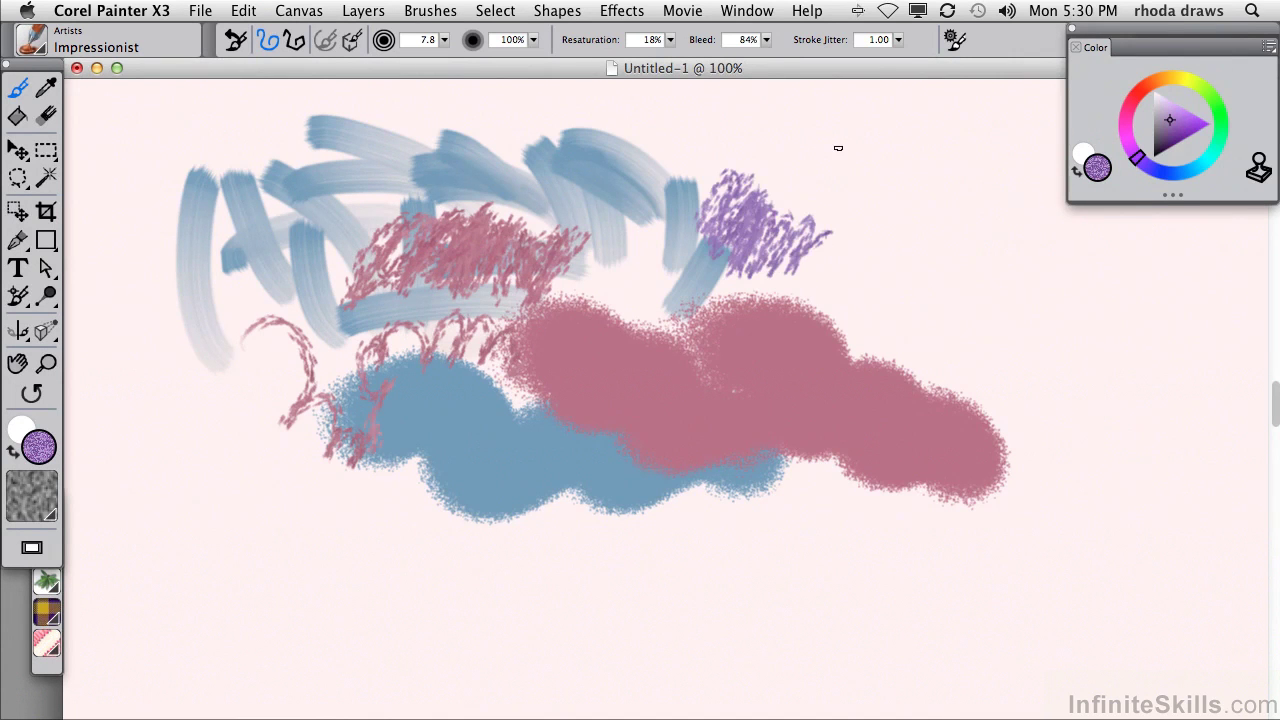
- Paint thick teal-blue Impasto > Coarse Impasto Jitter strokes across the middle and lower canvas
{"action": "left_click", "coordinate": [52, 44]}
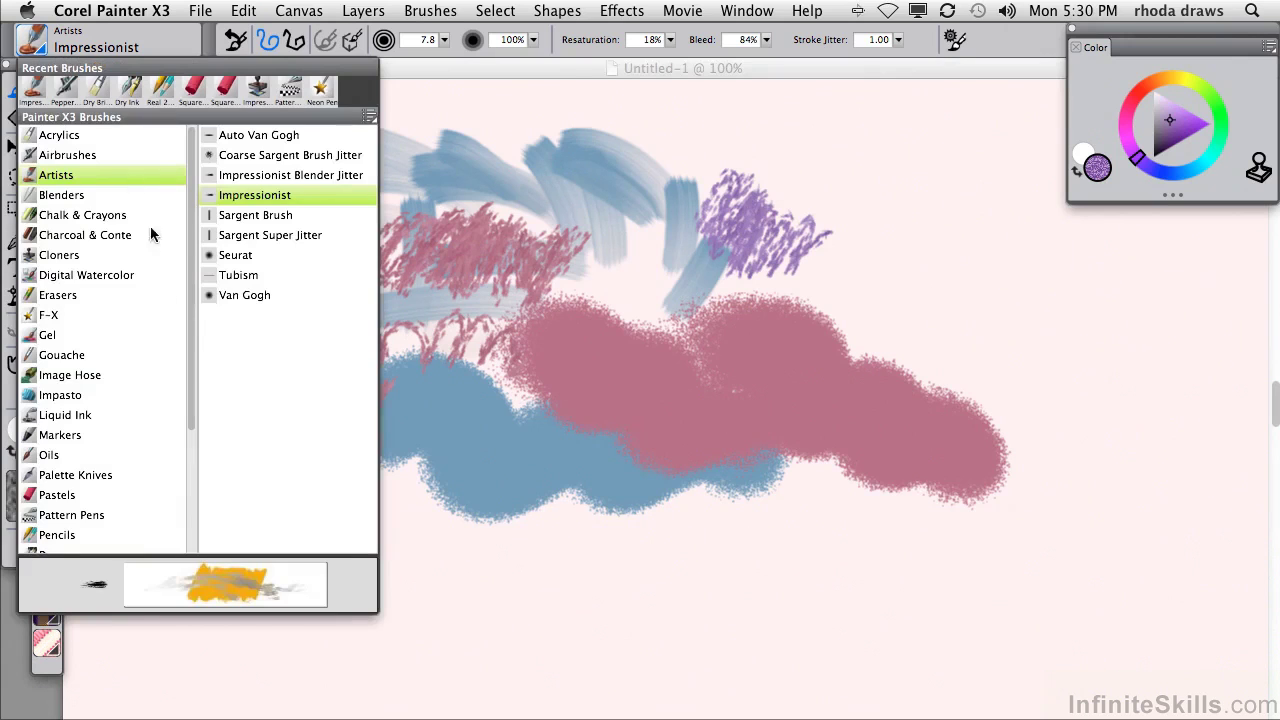
{"action": "left_click", "coordinate": [62, 396]}
{"action": "left_click", "coordinate": [1203, 162]}
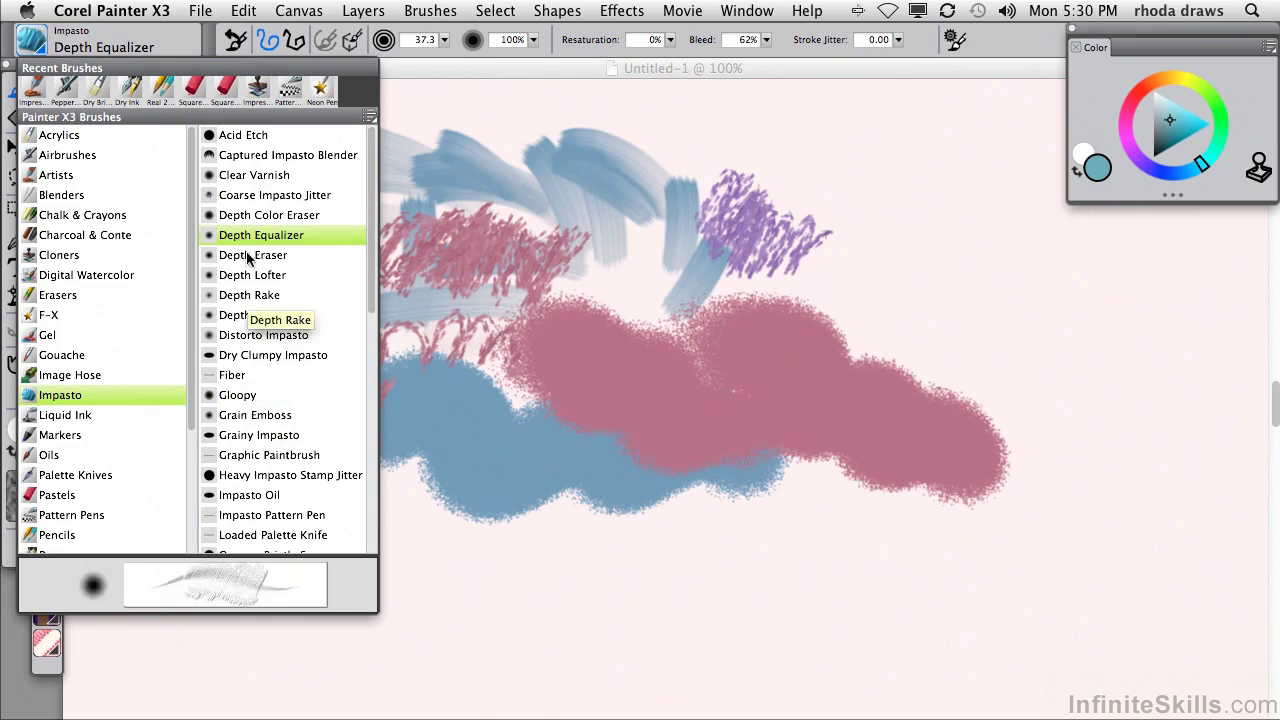
{"action": "left_click", "coordinate": [260, 198]}
{"action": "left_click_drag", "start_coordinate": [882, 228], "coordinate": [780, 455]}
{"action": "mouse_move", "coordinate": [818, 350]}
{"action": "left_mouse_down"}
{"action": "mouse_move", "coordinate": [646, 488]}
{"action": "mouse_move", "coordinate": [701, 527]}
{"action": "mouse_move", "coordinate": [718, 465]}
{"action": "mouse_move", "coordinate": [428, 460]}
{"action": "mouse_move", "coordinate": [610, 475]}
{"action": "mouse_move", "coordinate": [760, 420]}
{"action": "left_mouse_up"}
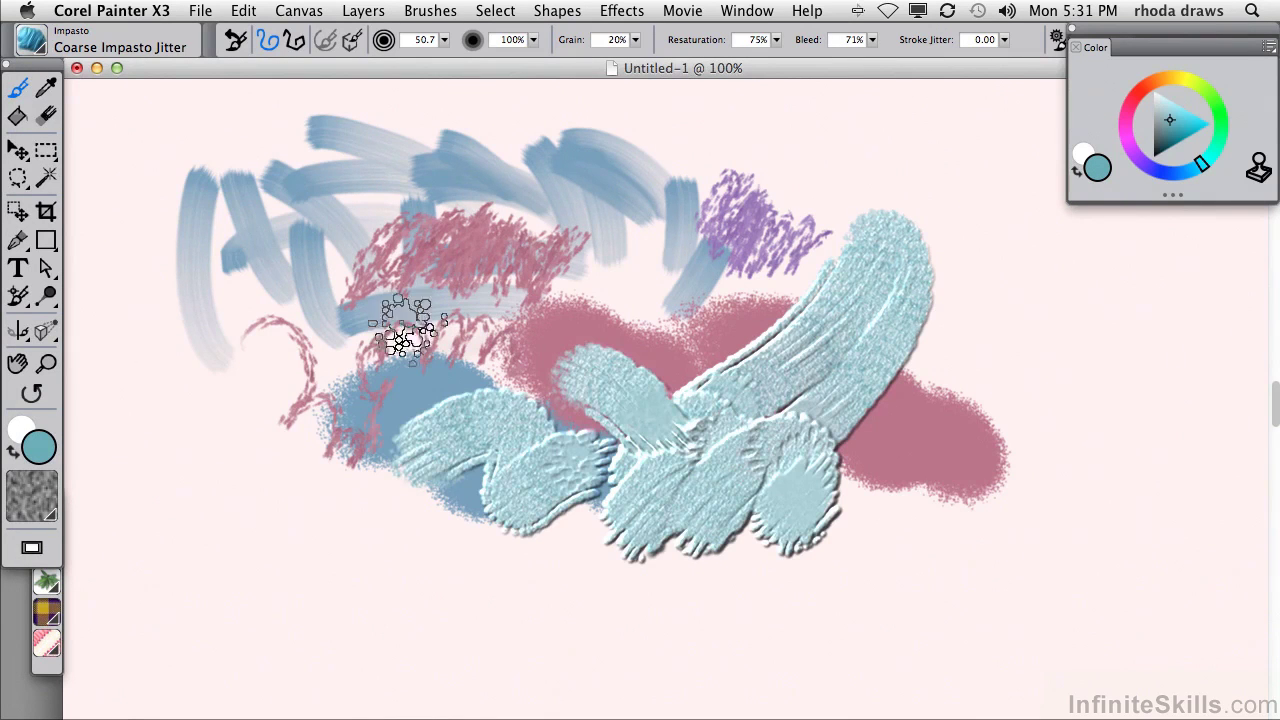
- Reselect Dry Bristle from Recent Brushes and paint three blue-grey strokes down the right edge
{"action": "left_click", "coordinate": [40, 42]}
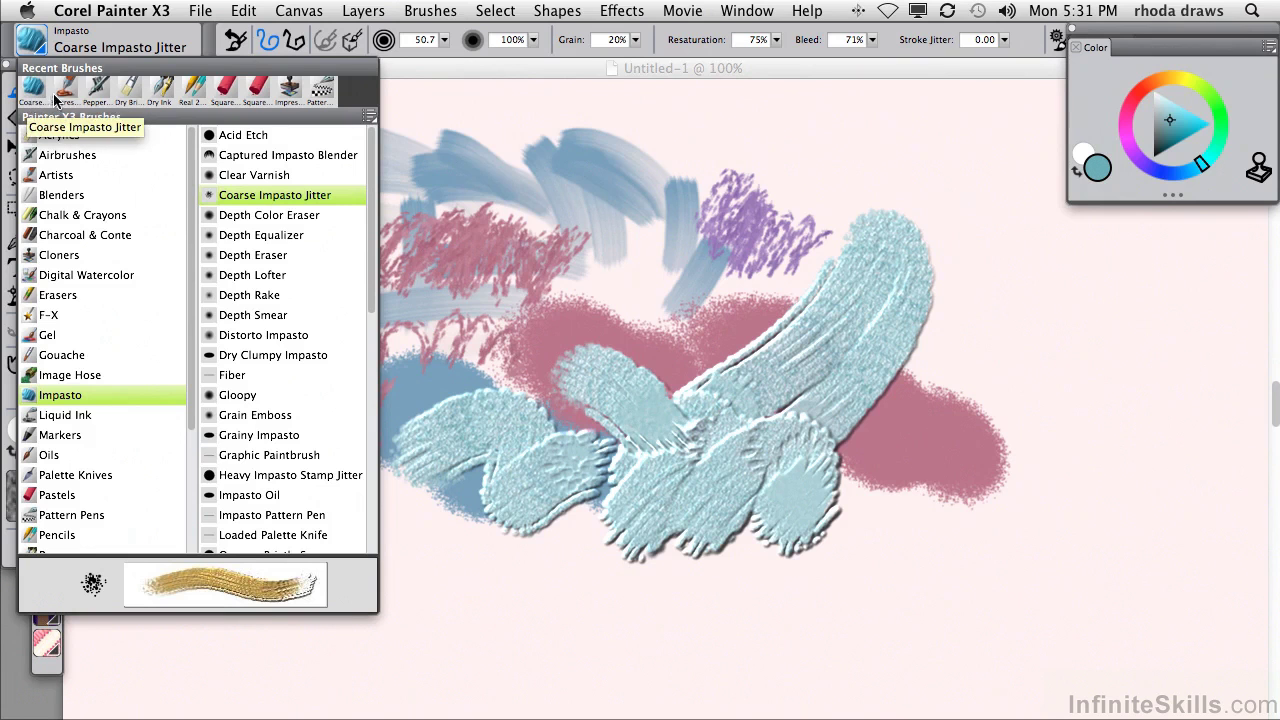
{"action": "left_click", "coordinate": [128, 90]}
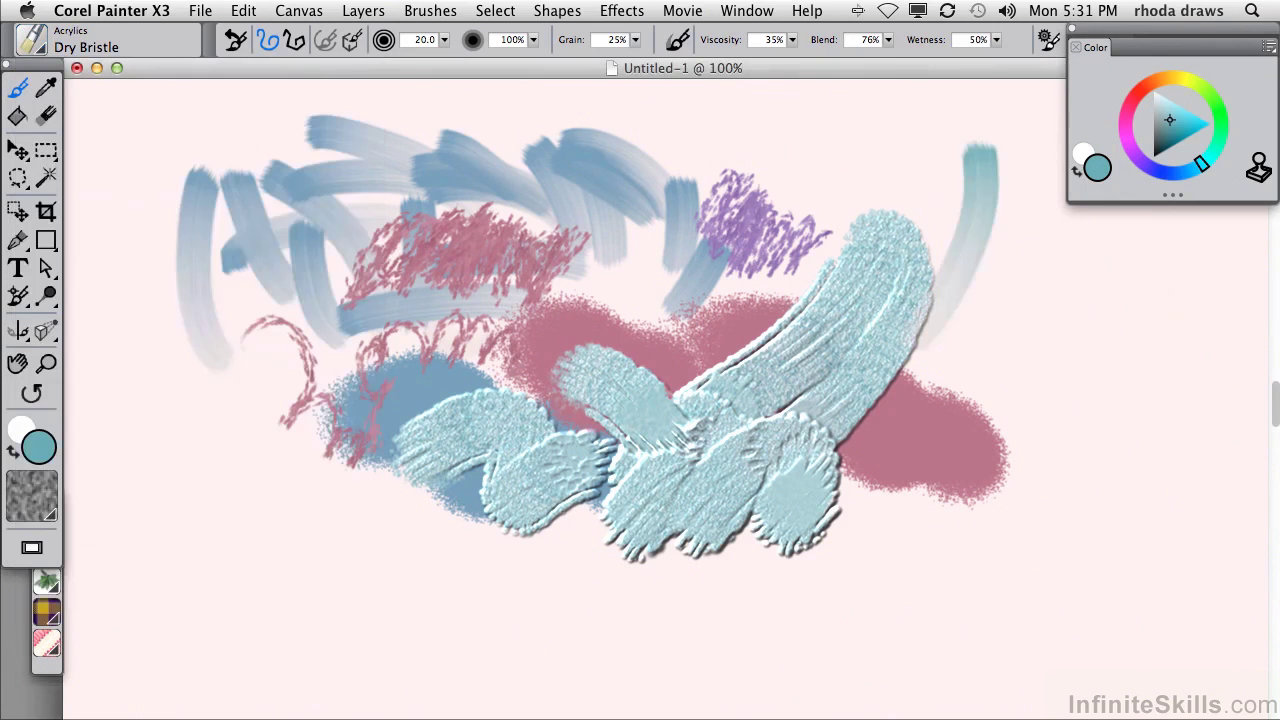
{"action": "left_click_drag", "start_coordinate": [1015, 252], "coordinate": [902, 378]}
{"action": "left_click_drag", "start_coordinate": [995, 340], "coordinate": [895, 470]}
{"action": "left_click_drag", "start_coordinate": [1000, 412], "coordinate": [938, 545]}
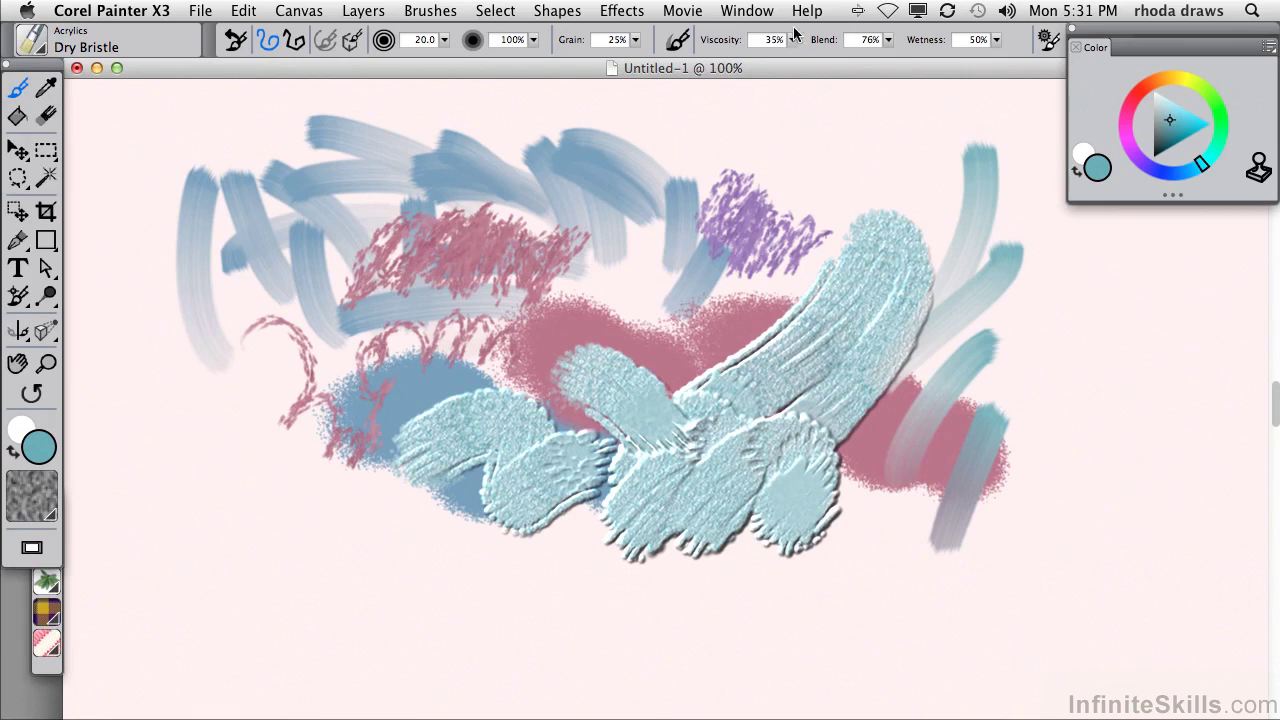
{"action": "left_click", "coordinate": [752, 16]}
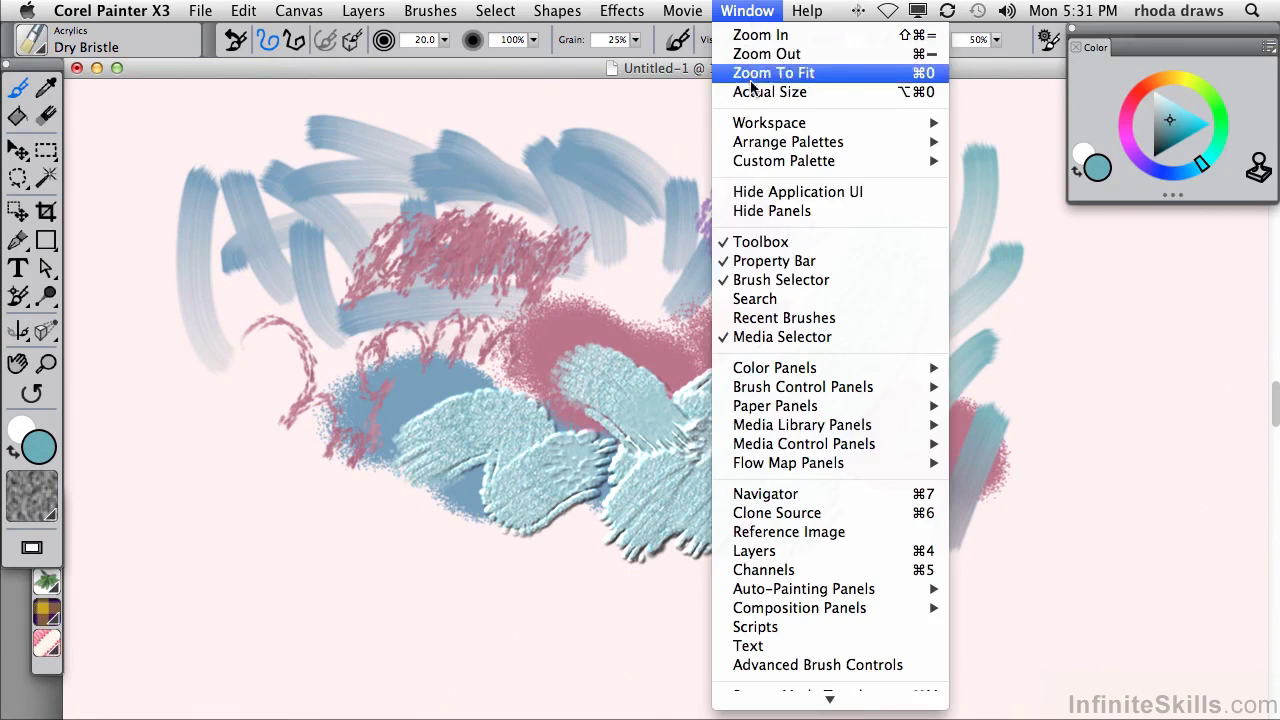
- Turn on the Recent Brushes strip and bring up the Window > Custom Palette submenu
{"action": "left_click", "coordinate": [760, 318]}
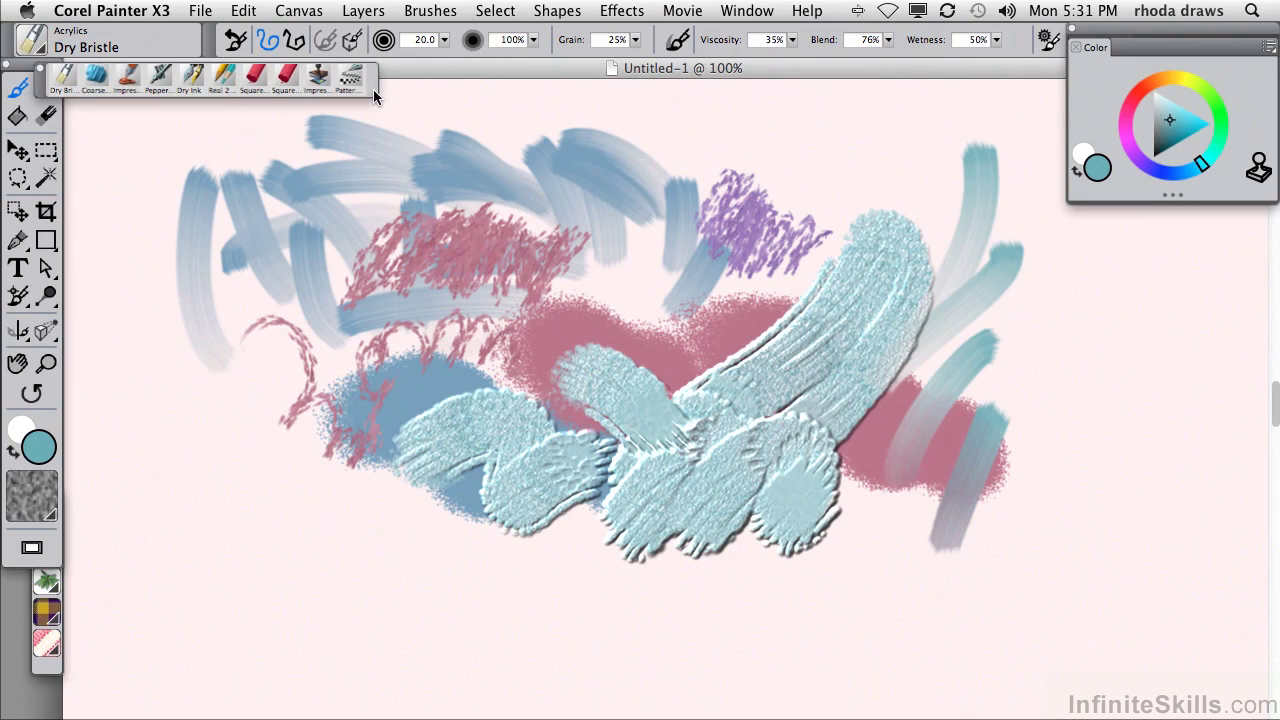
{"action": "left_click", "coordinate": [748, 12]}
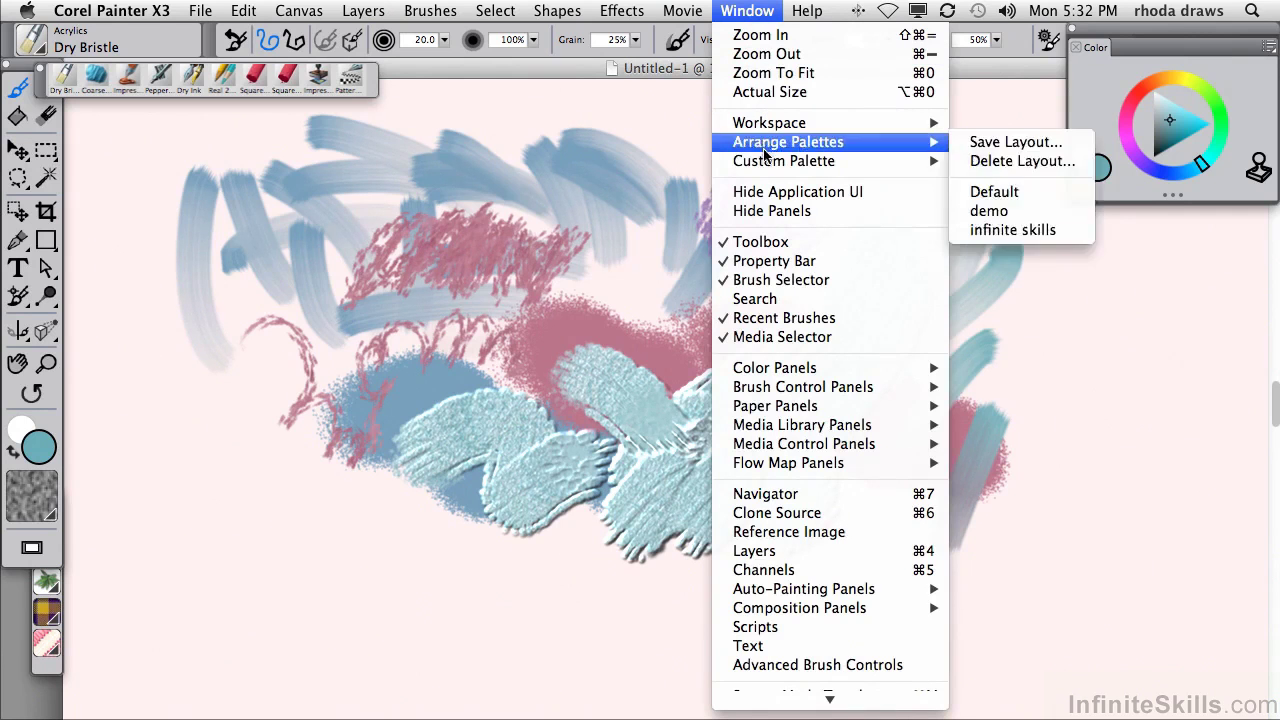
{"action": "mouse_move", "coordinate": [764, 164]}
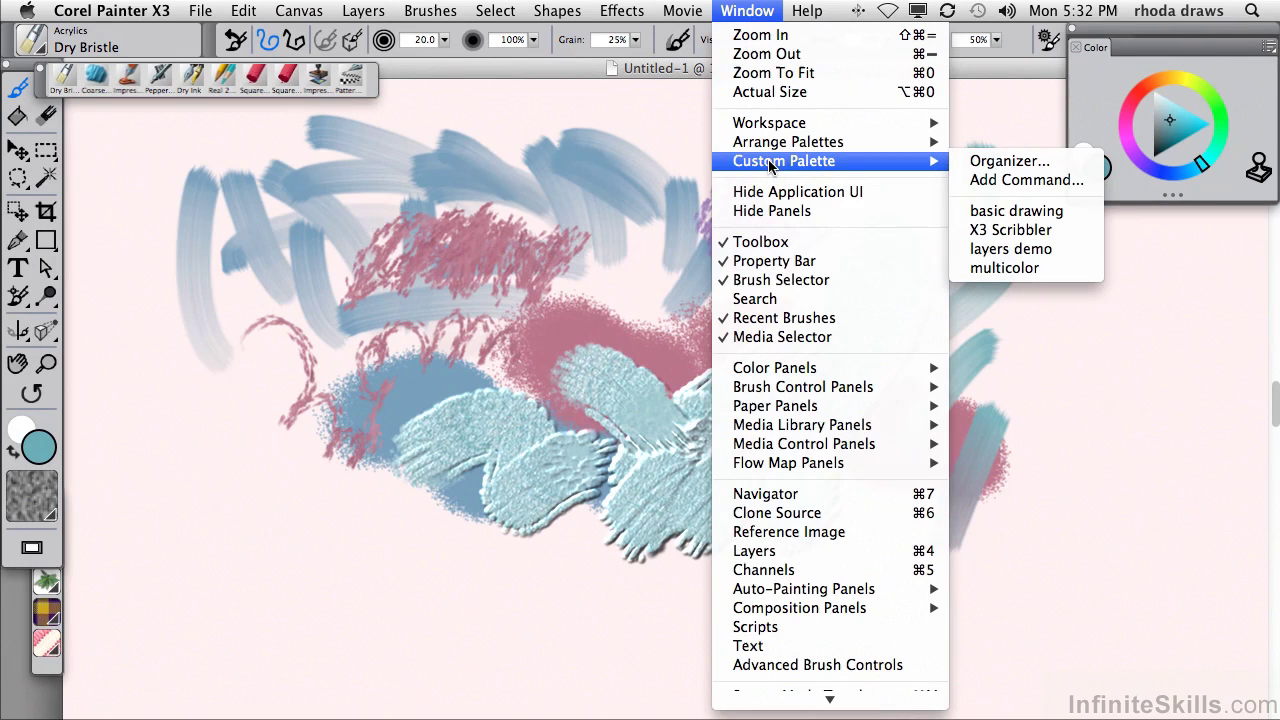
- Show the basic drawing palette from the Organizer, then widen and lengthen it to reveal its second row
{"action": "left_click", "coordinate": [988, 163]}
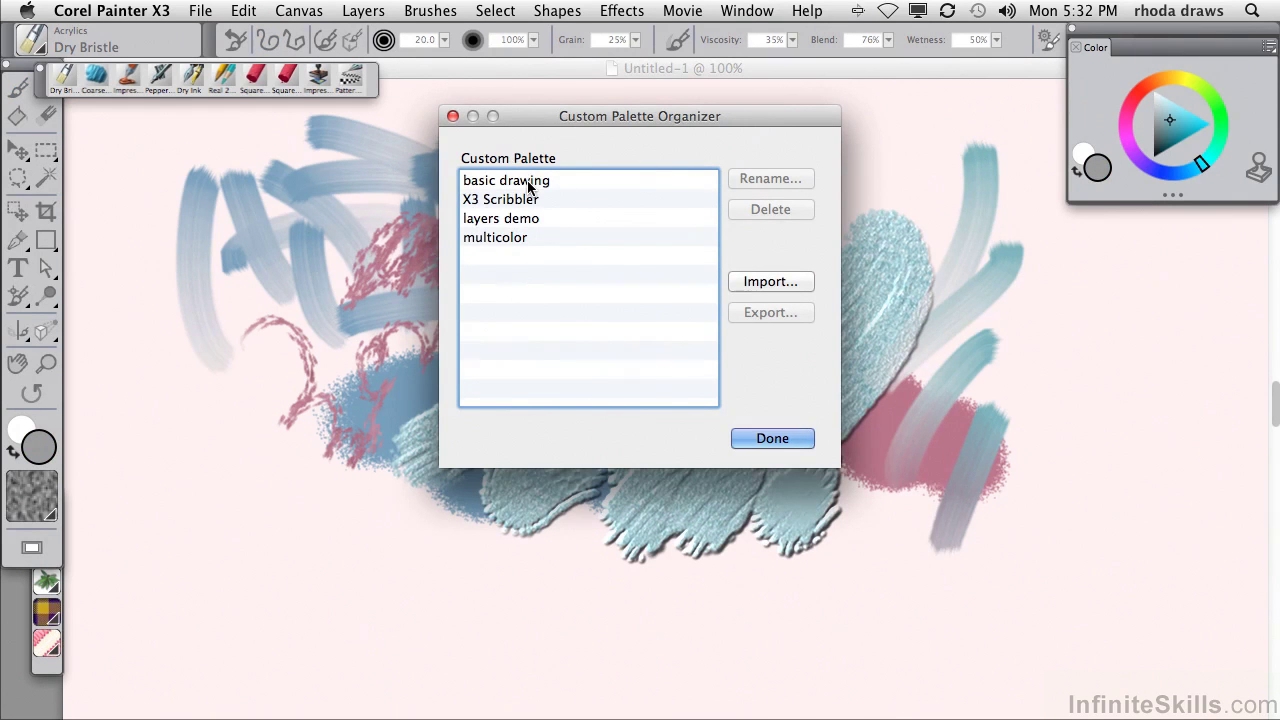
{"action": "left_click", "coordinate": [527, 183]}
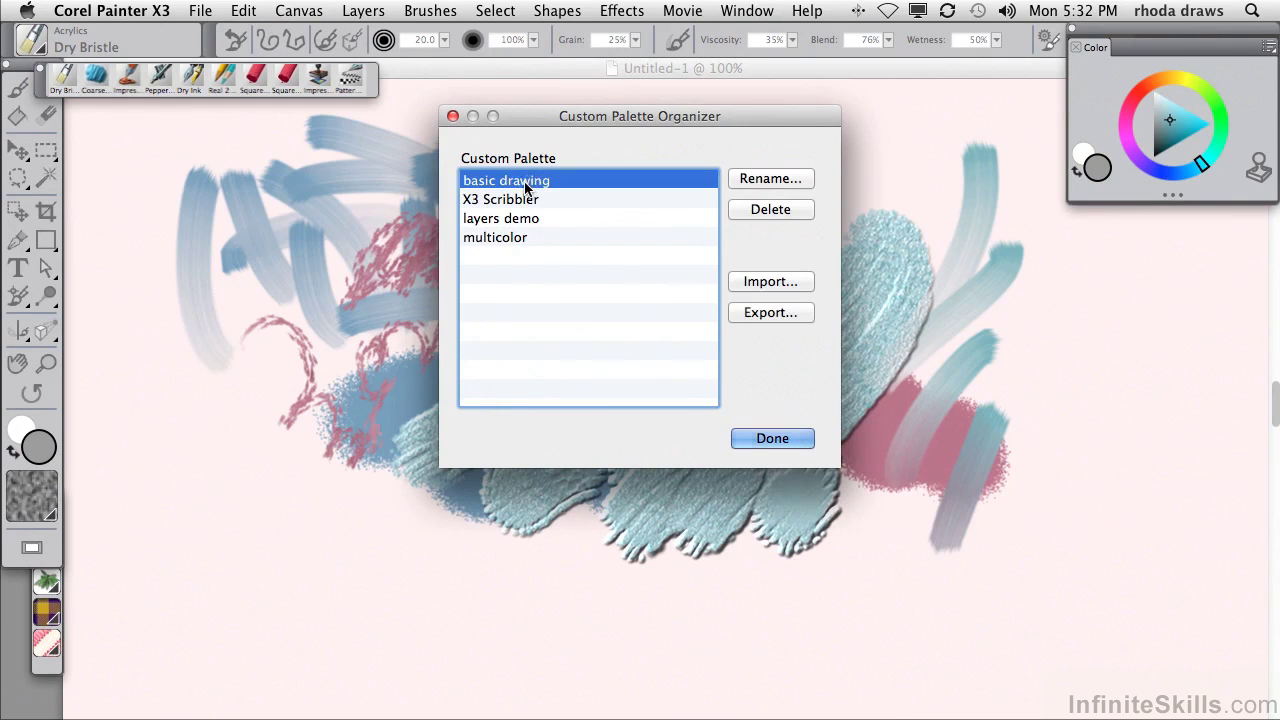
{"action": "left_click", "coordinate": [769, 438]}
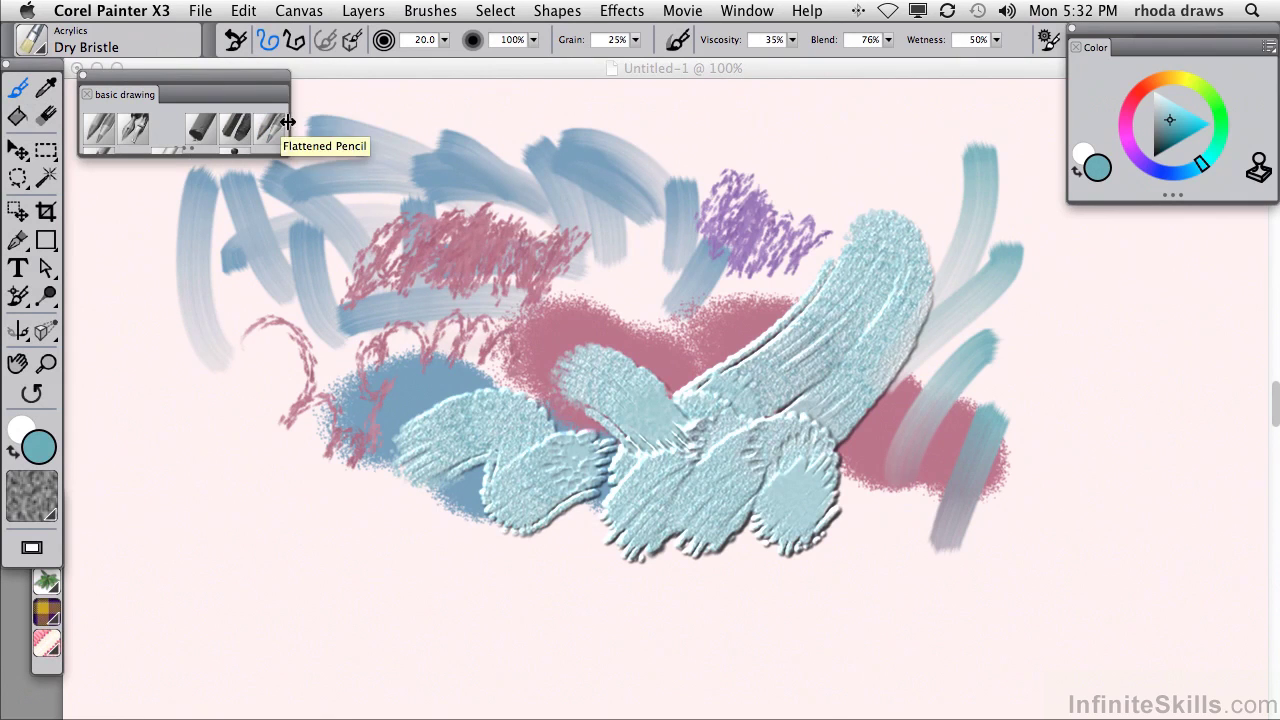
{"action": "left_click_drag", "start_coordinate": [290, 130], "coordinate": [330, 131]}
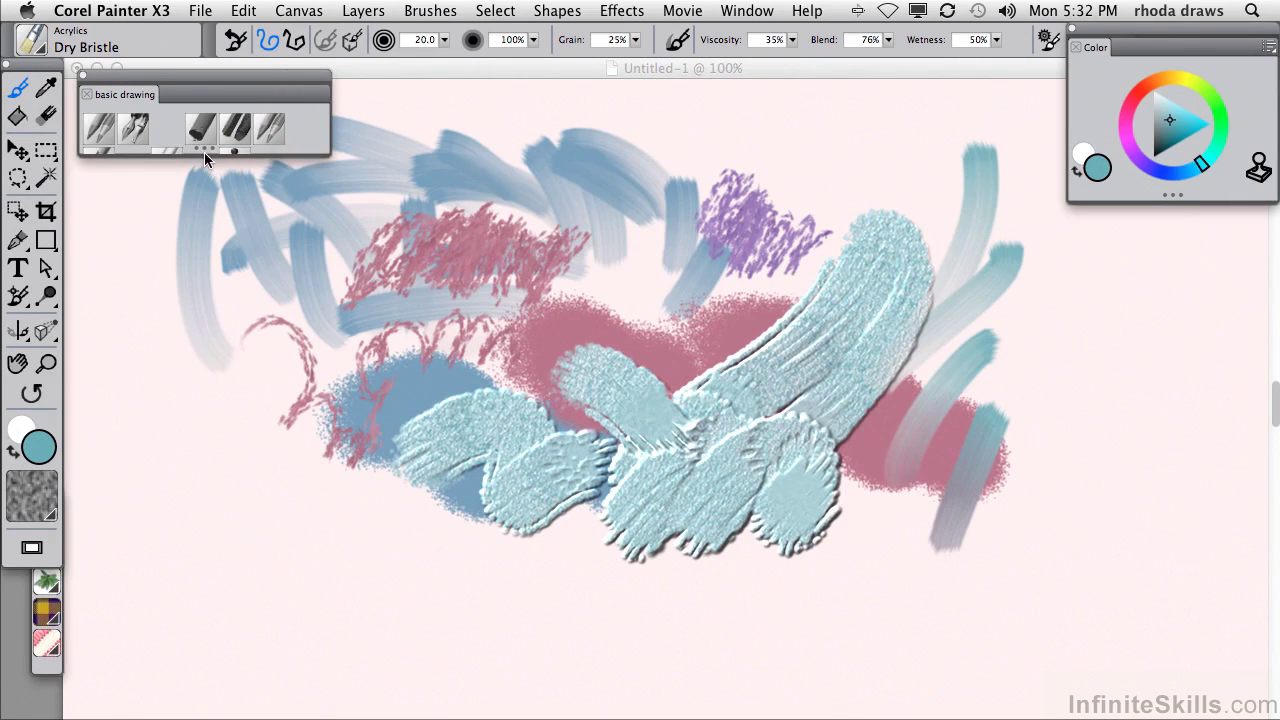
{"action": "mouse_move", "coordinate": [204, 152]}
{"action": "left_mouse_down"}
{"action": "mouse_move", "coordinate": [199, 223]}
{"action": "mouse_move", "coordinate": [202, 212]}
{"action": "left_mouse_up"}
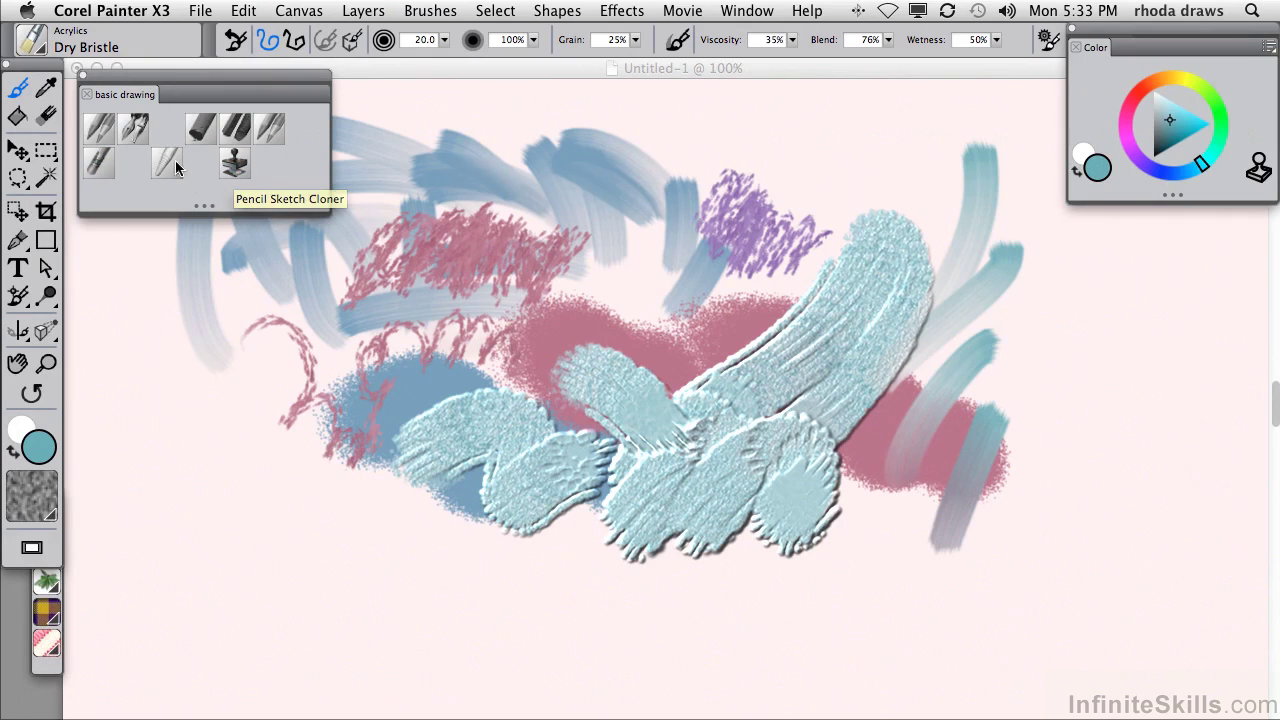
- Draw a teal wavy line and three zigzags on the left with Real 6B Soft Pencil
{"action": "left_click", "coordinate": [98, 132]}
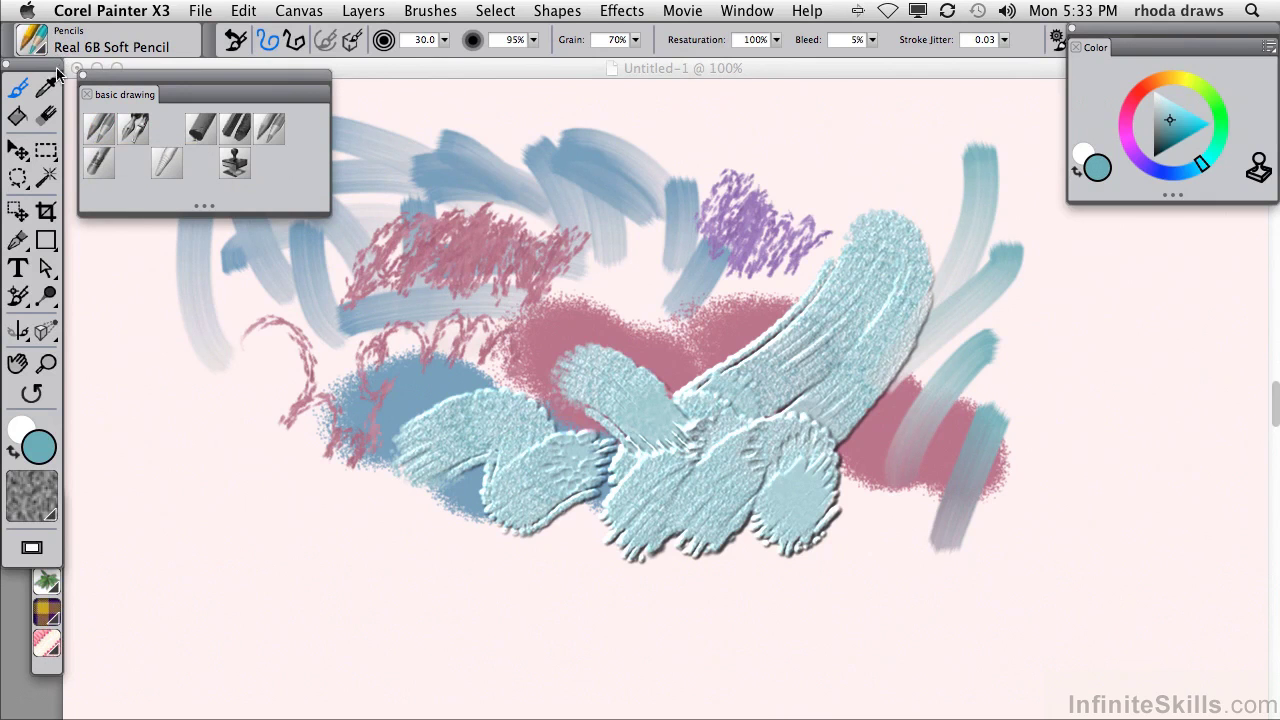
{"action": "mouse_move", "coordinate": [112, 275]}
{"action": "left_mouse_down"}
{"action": "mouse_move", "coordinate": [149, 409]}
{"action": "mouse_move", "coordinate": [445, 588]}
{"action": "left_mouse_up"}
{"action": "left_click_drag", "start_coordinate": [157, 470], "coordinate": [345, 620]}
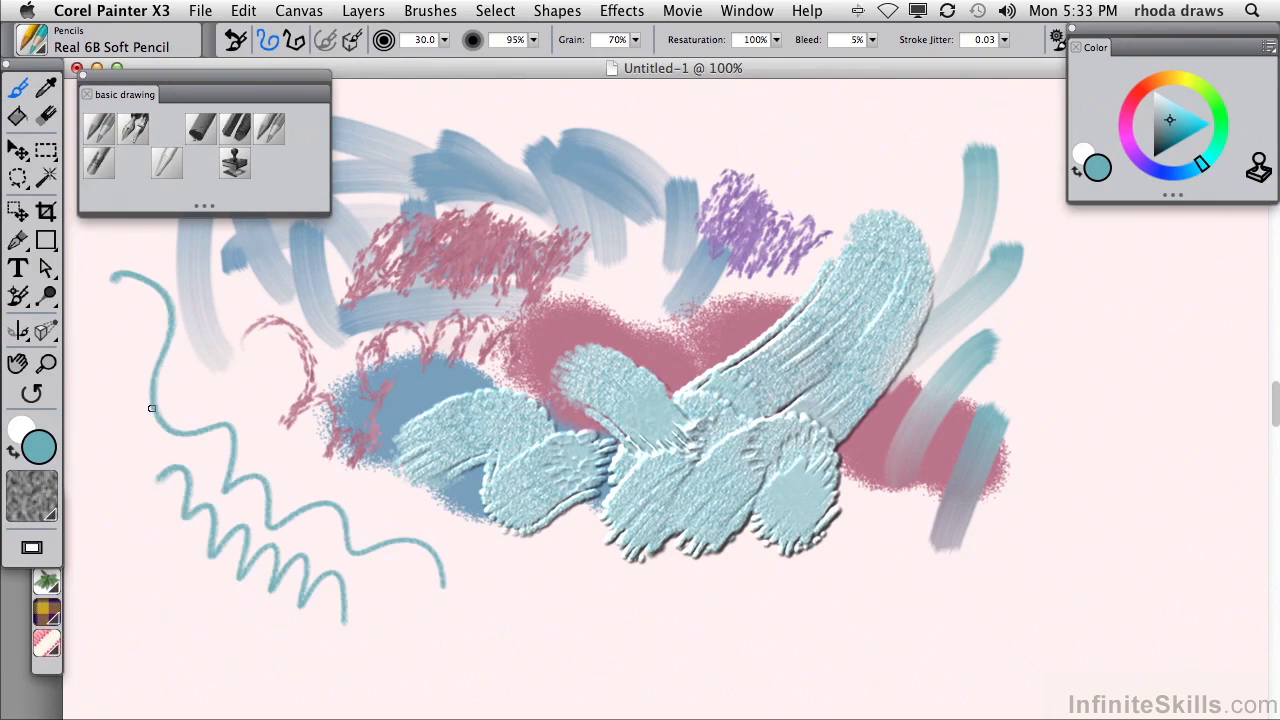
{"action": "left_click_drag", "start_coordinate": [148, 400], "coordinate": [421, 562]}
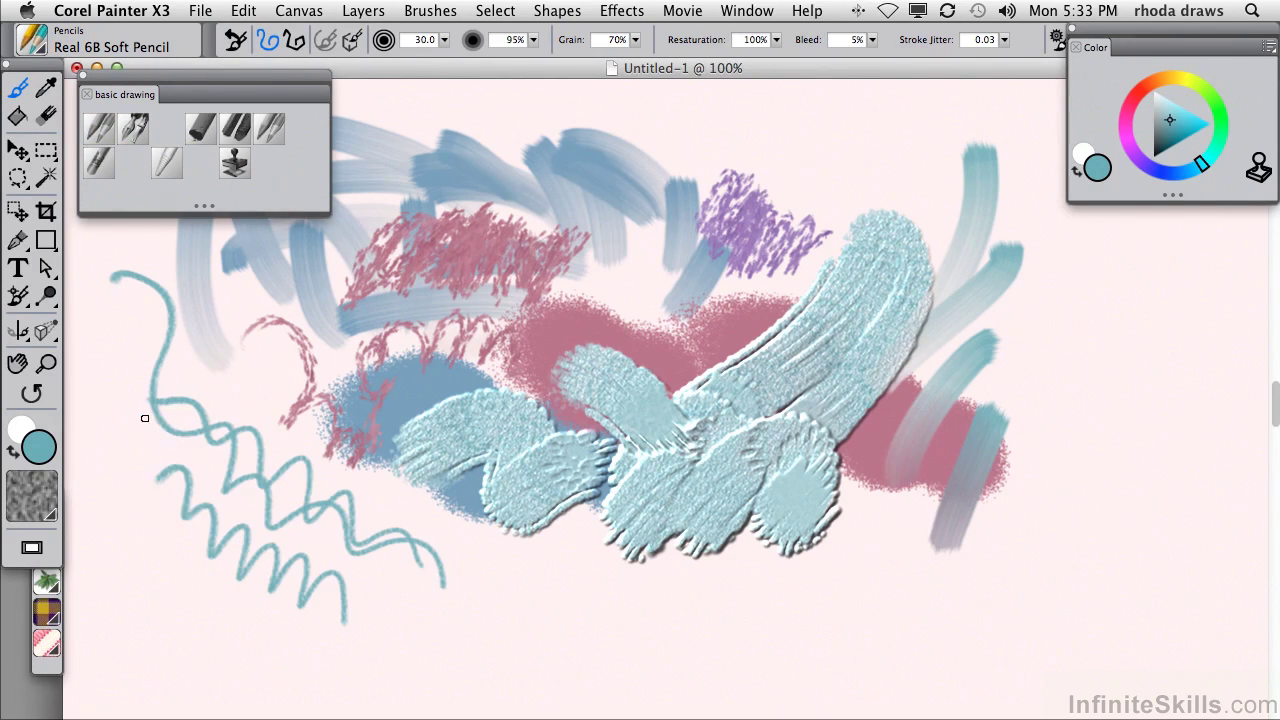
{"action": "left_click_drag", "start_coordinate": [145, 418], "coordinate": [343, 610]}
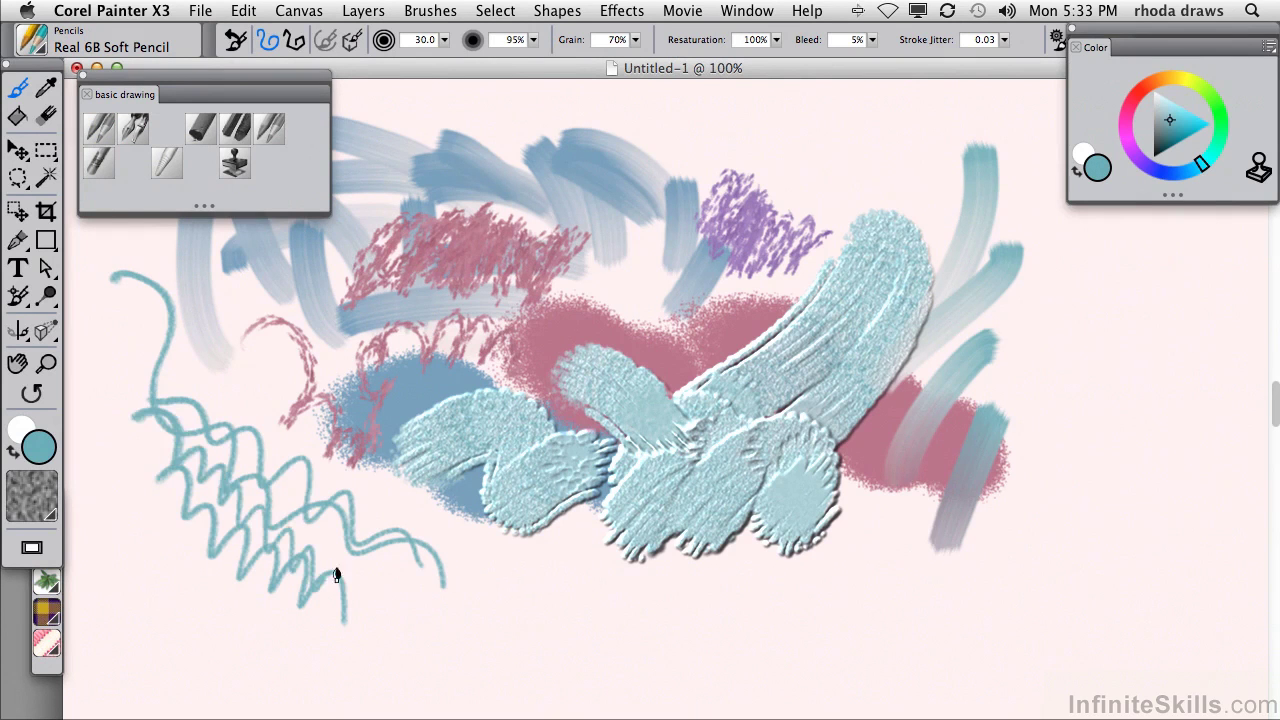
- Scribble blue-violet Real Soft Conte across the canvas top, then move the palette right
{"action": "left_click", "coordinate": [237, 130]}
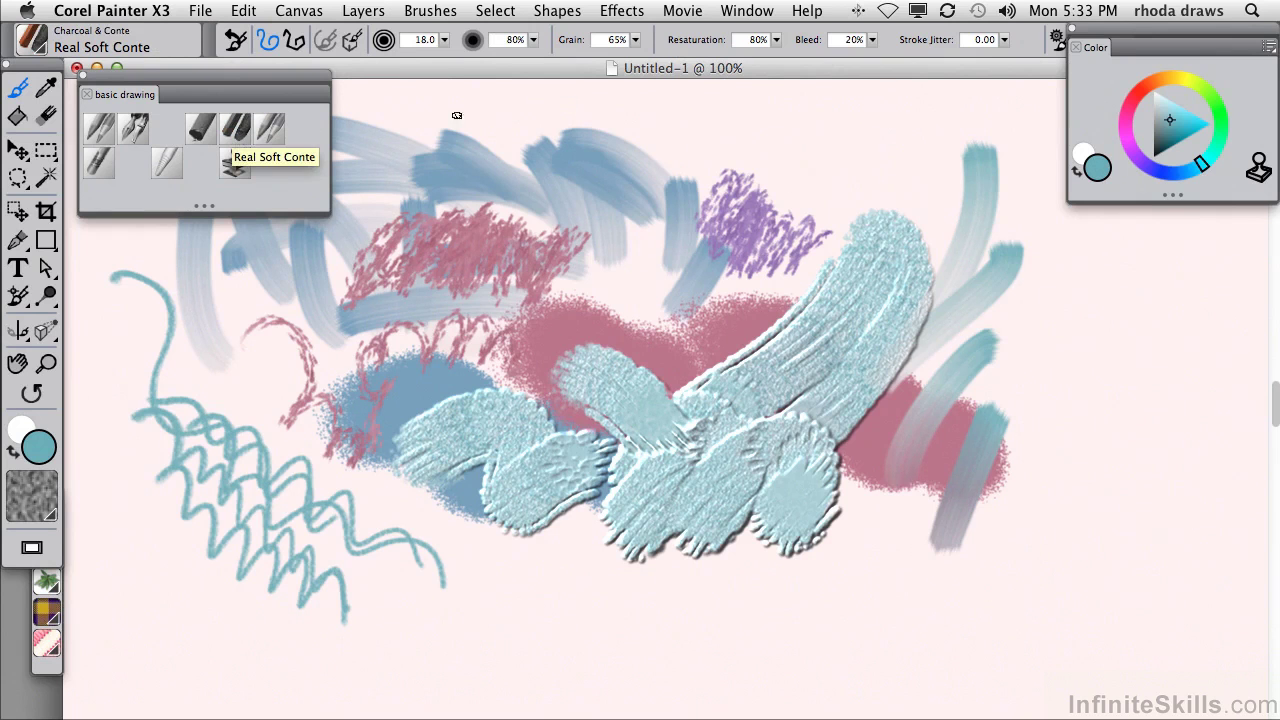
{"action": "left_click_drag", "start_coordinate": [1203, 160], "coordinate": [1162, 171]}
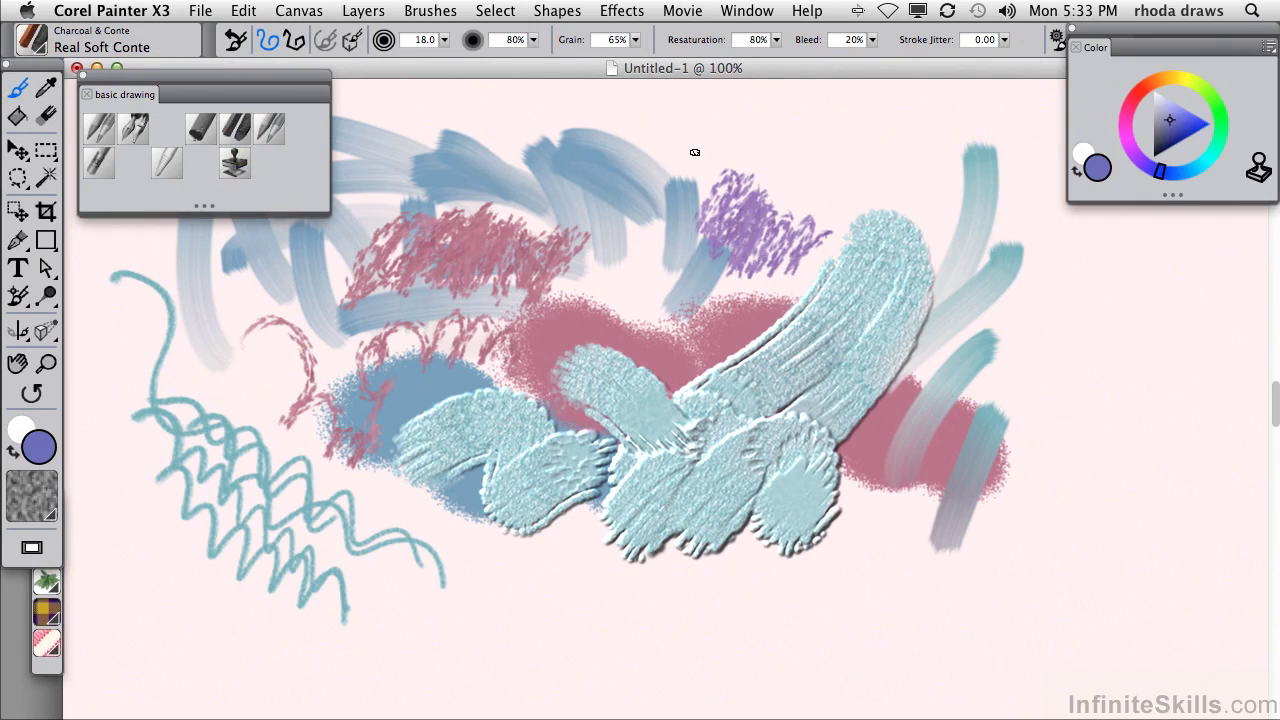
{"action": "mouse_move", "coordinate": [636, 152]}
{"action": "left_mouse_down"}
{"action": "mouse_move", "coordinate": [742, 162]}
{"action": "mouse_move", "coordinate": [753, 181]}
{"action": "mouse_move", "coordinate": [859, 158]}
{"action": "mouse_move", "coordinate": [906, 158]}
{"action": "left_mouse_up"}
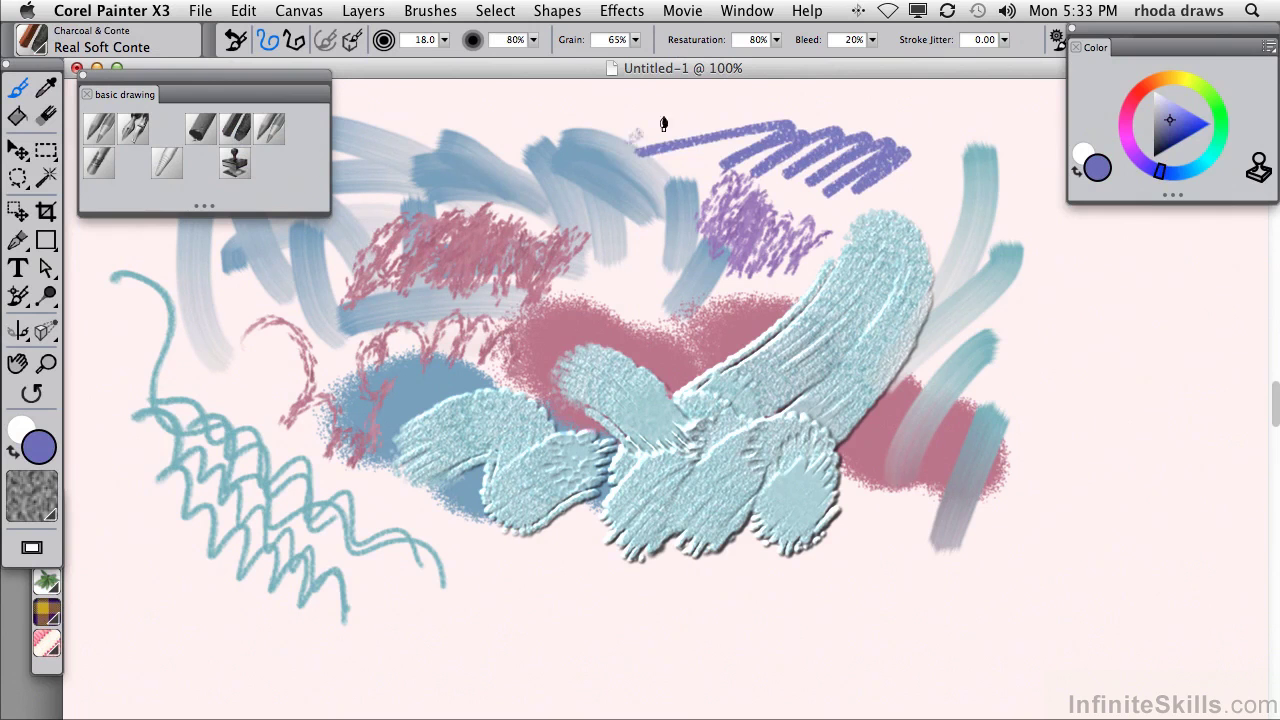
{"action": "mouse_move", "coordinate": [663, 124]}
{"action": "left_mouse_down"}
{"action": "mouse_move", "coordinate": [644, 178]}
{"action": "mouse_move", "coordinate": [772, 147]}
{"action": "left_mouse_up"}
{"action": "left_click_drag", "start_coordinate": [598, 119], "coordinate": [668, 143]}
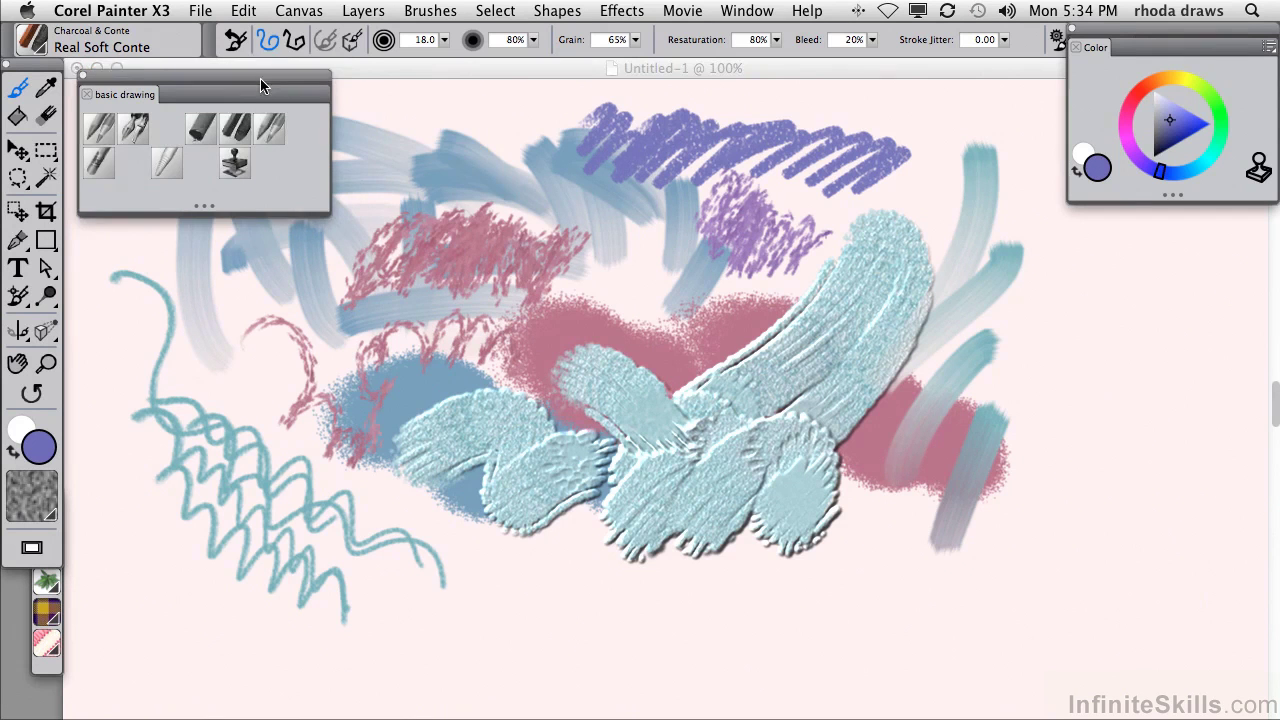
{"action": "mouse_move", "coordinate": [260, 78]}
{"action": "left_mouse_down"}
{"action": "mouse_move", "coordinate": [304, 107]}
{"action": "mouse_move", "coordinate": [437, 92]}
{"action": "left_mouse_up"}
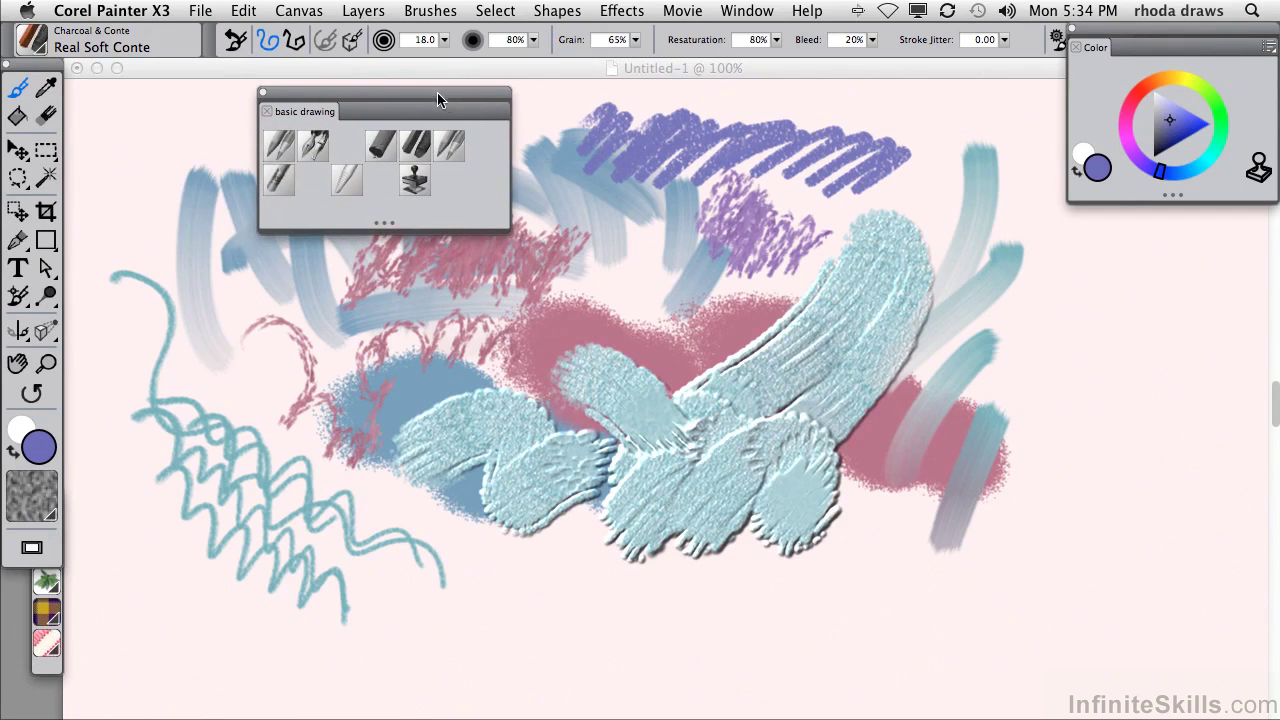
- Paint purple Artists > Sargent Brush zigzags down the right and along the bottom, then drag it into a new Custom 11 palette
{"action": "left_click", "coordinate": [36, 46]}
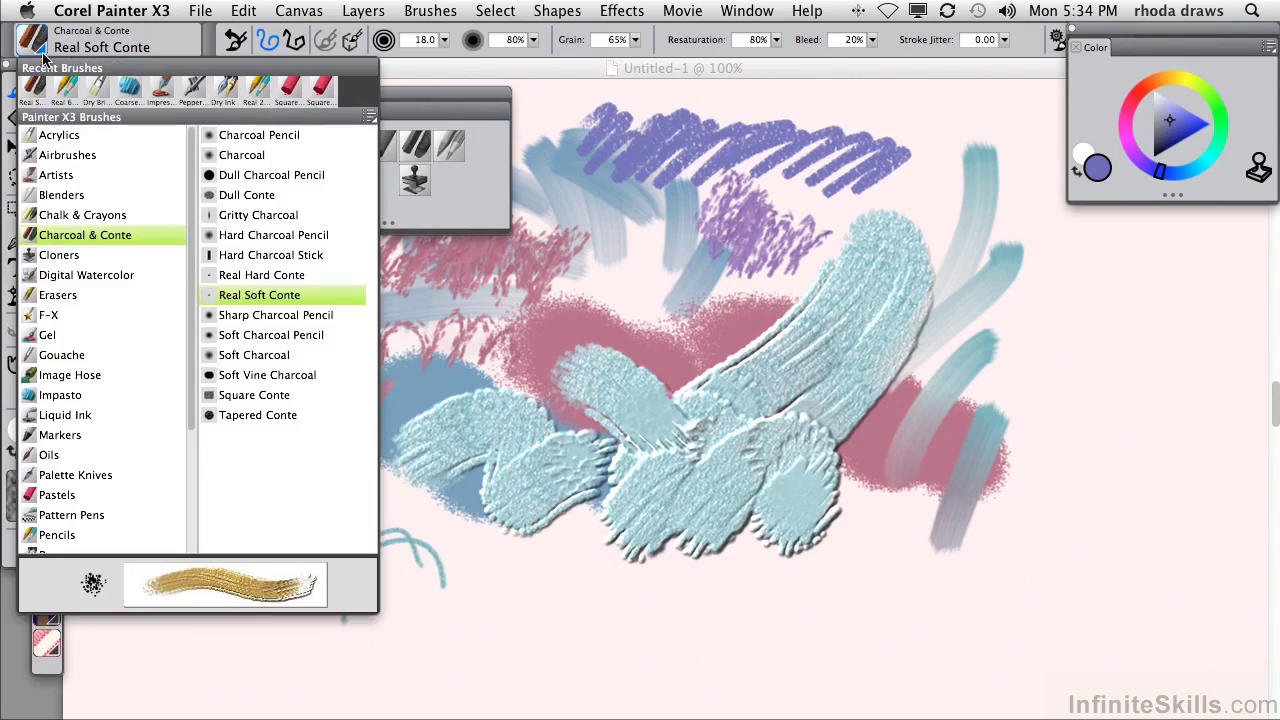
{"action": "left_click", "coordinate": [50, 181]}
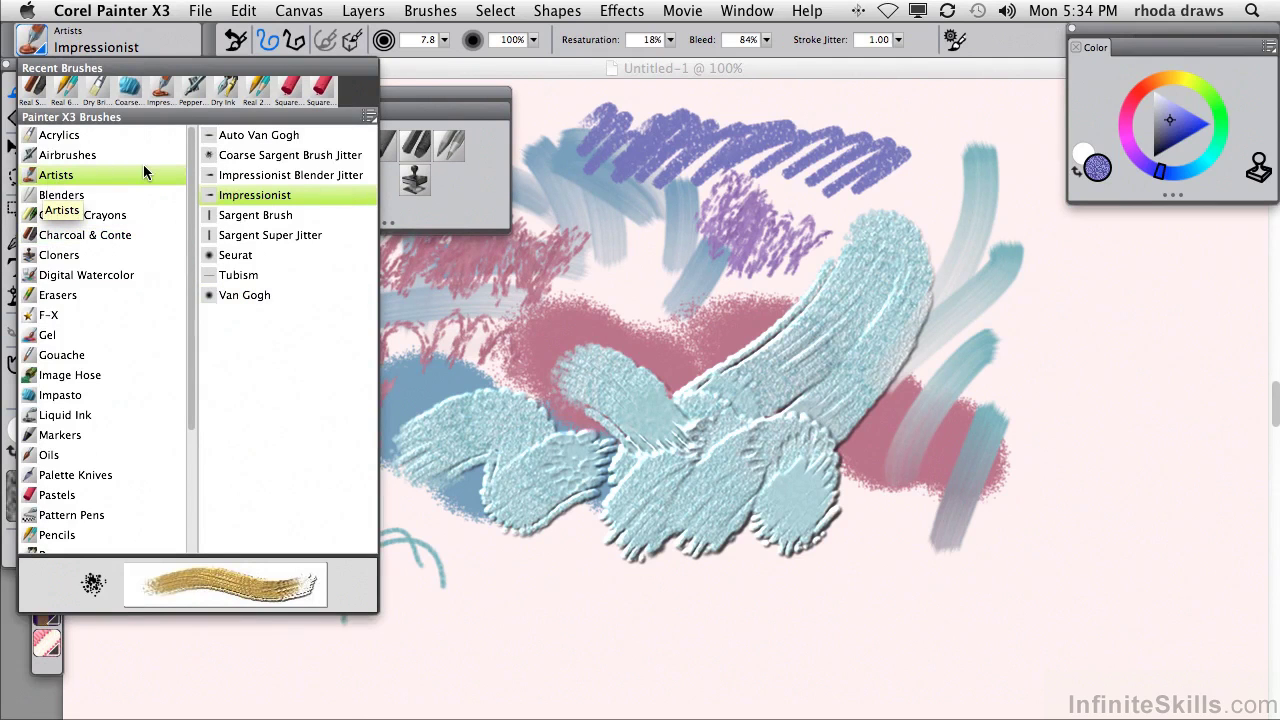
{"action": "left_click", "coordinate": [255, 215]}
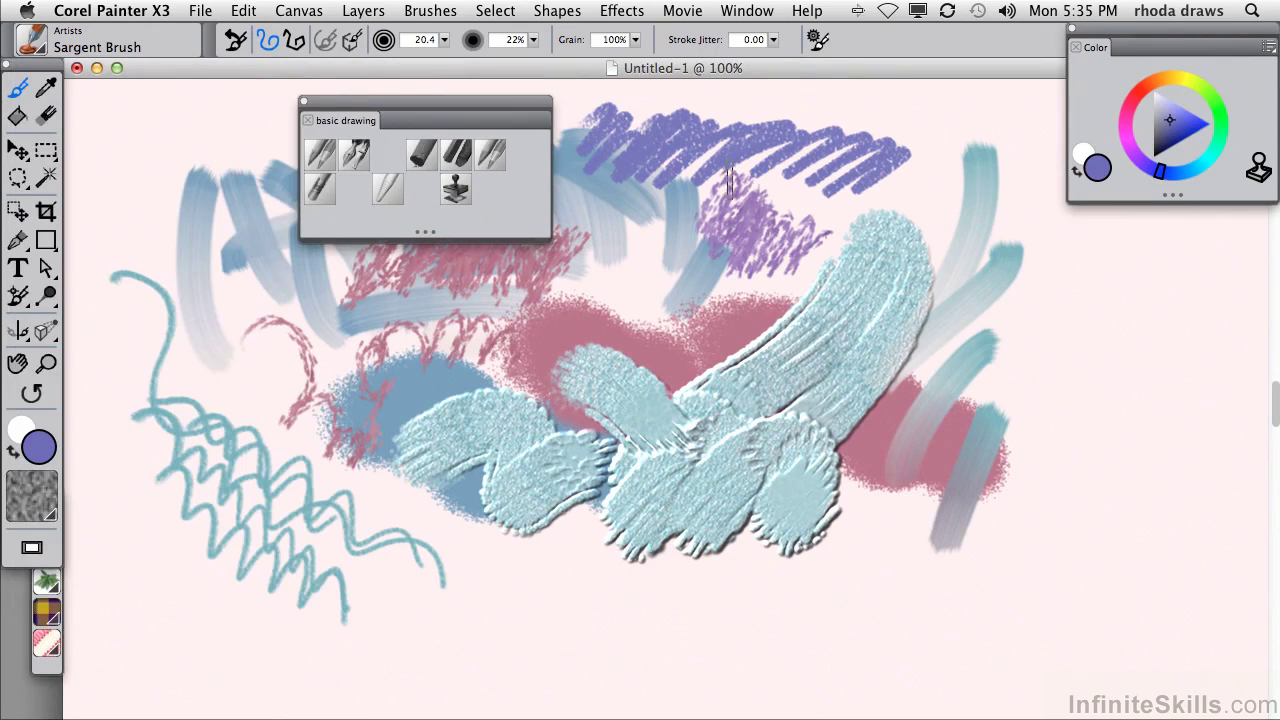
{"action": "mouse_move", "coordinate": [830, 195]}
{"action": "left_mouse_down"}
{"action": "mouse_move", "coordinate": [900, 209]}
{"action": "mouse_move", "coordinate": [1060, 472]}
{"action": "left_mouse_up"}
{"action": "mouse_move", "coordinate": [700, 525]}
{"action": "left_mouse_down"}
{"action": "mouse_move", "coordinate": [773, 589]}
{"action": "mouse_move", "coordinate": [945, 612]}
{"action": "left_mouse_up"}
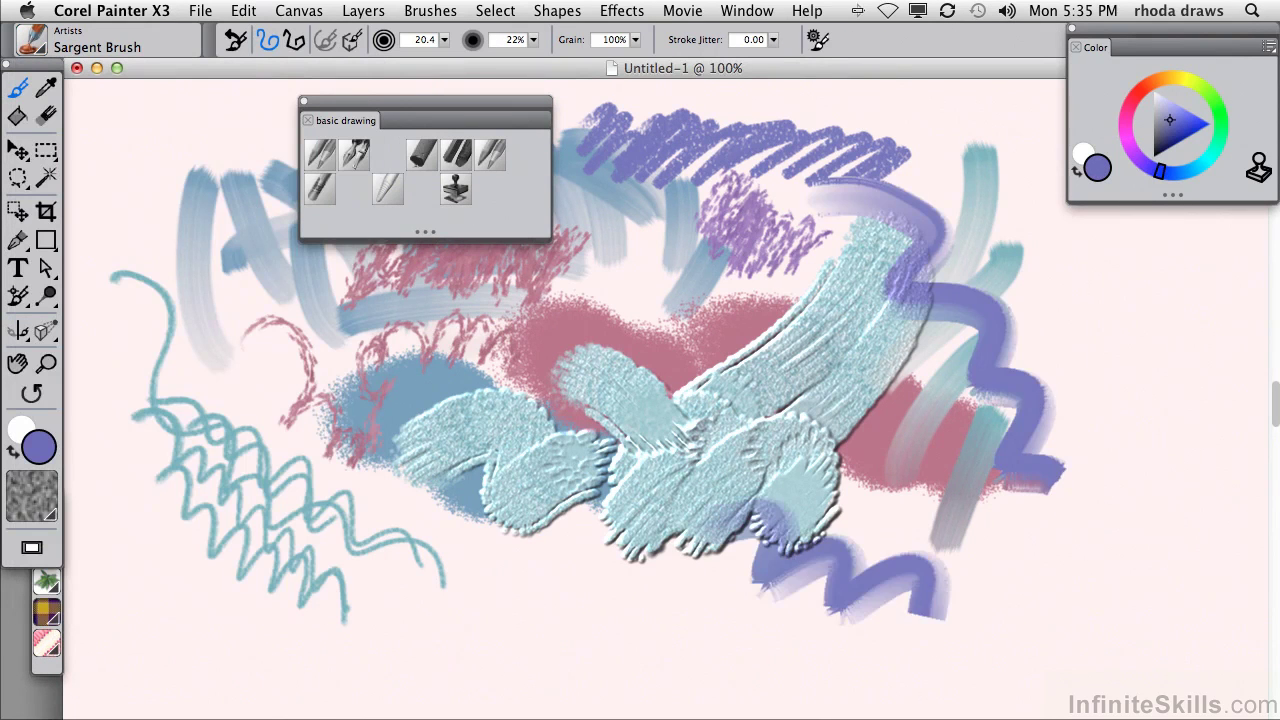
{"action": "mouse_move", "coordinate": [425, 552]}
{"action": "left_mouse_down"}
{"action": "mouse_move", "coordinate": [666, 620]}
{"action": "mouse_move", "coordinate": [951, 594]}
{"action": "left_mouse_up"}
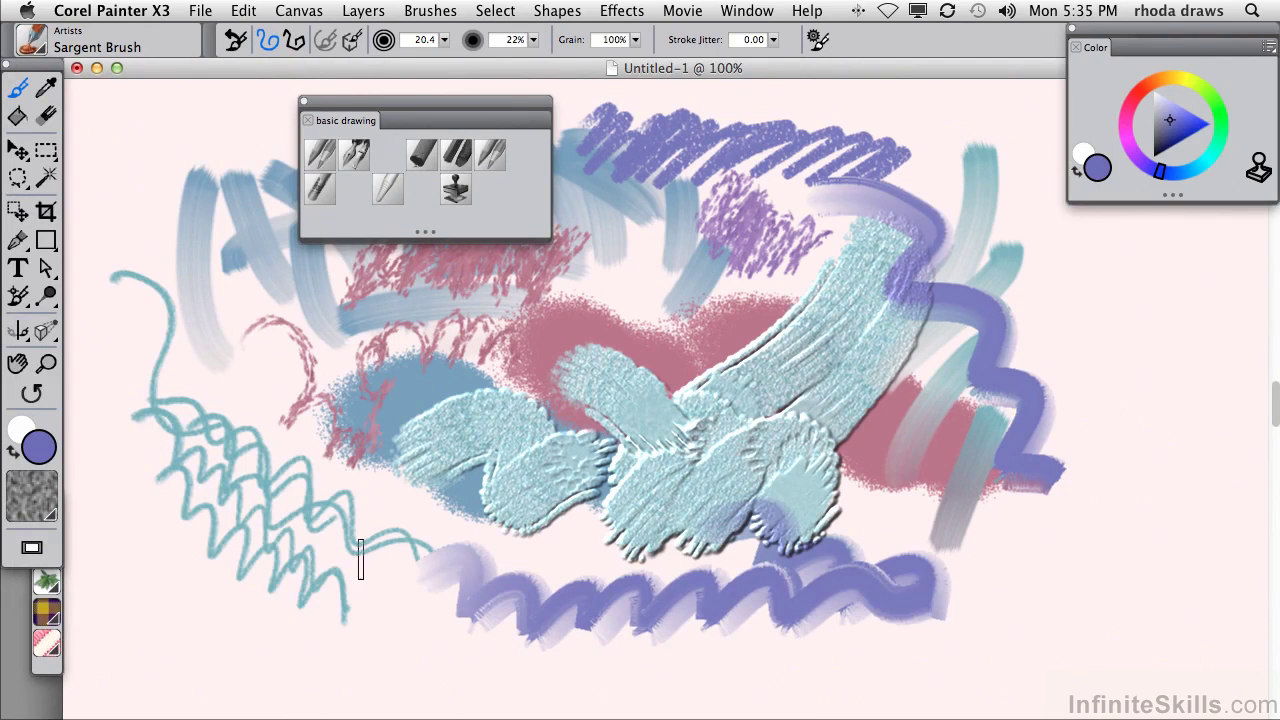
{"action": "mouse_move", "coordinate": [275, 545]}
{"action": "left_mouse_down"}
{"action": "mouse_move", "coordinate": [313, 620]}
{"action": "mouse_move", "coordinate": [396, 620]}
{"action": "mouse_move", "coordinate": [492, 655]}
{"action": "left_mouse_up"}
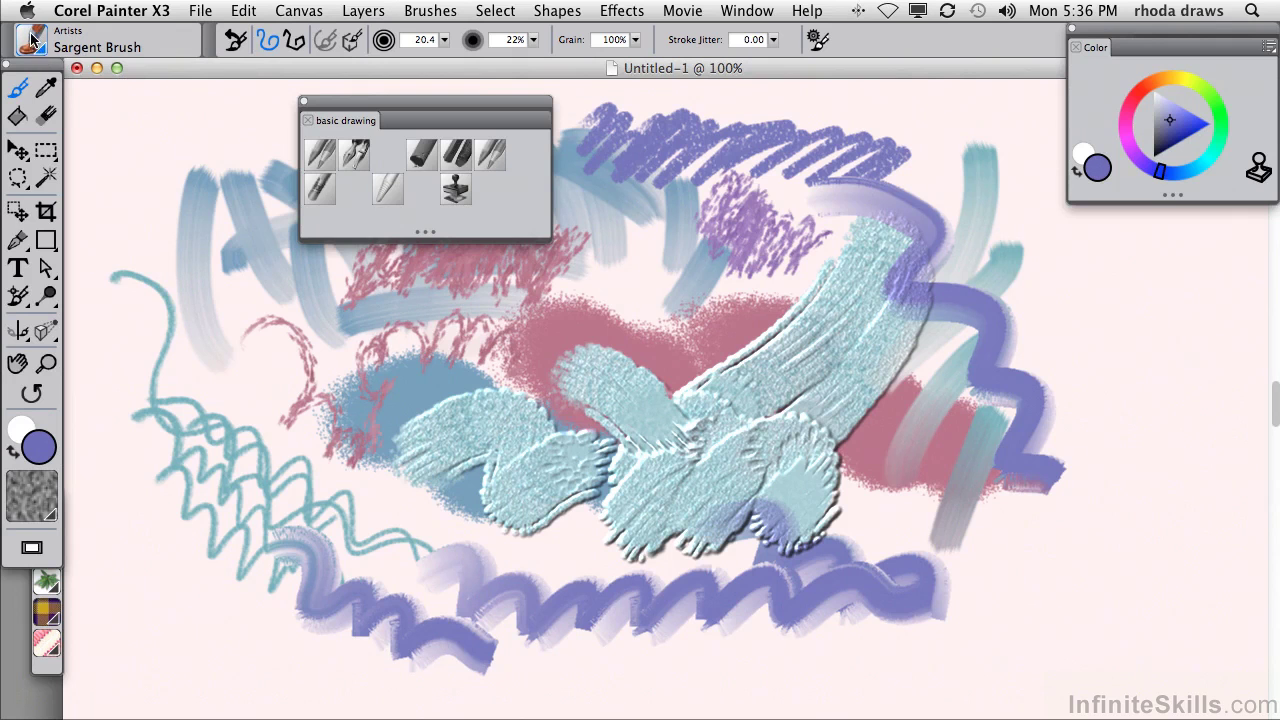
{"action": "left_click_drag", "start_coordinate": [33, 40], "coordinate": [71, 84]}
{"action": "left_click_drag", "start_coordinate": [108, 135], "coordinate": [110, 138]}
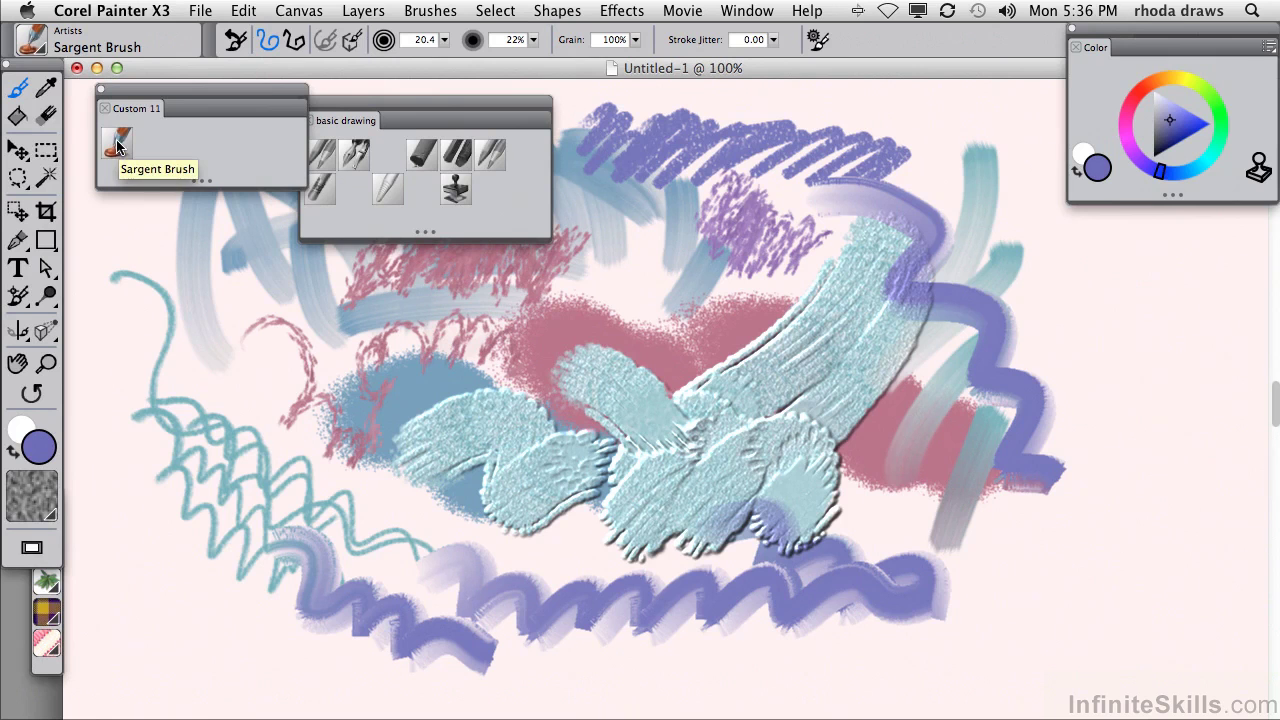
- Smear the top-centre purple and blue strokes with Blenders > Grainy Water and add it to Custom 11
{"action": "left_click", "coordinate": [36, 46]}
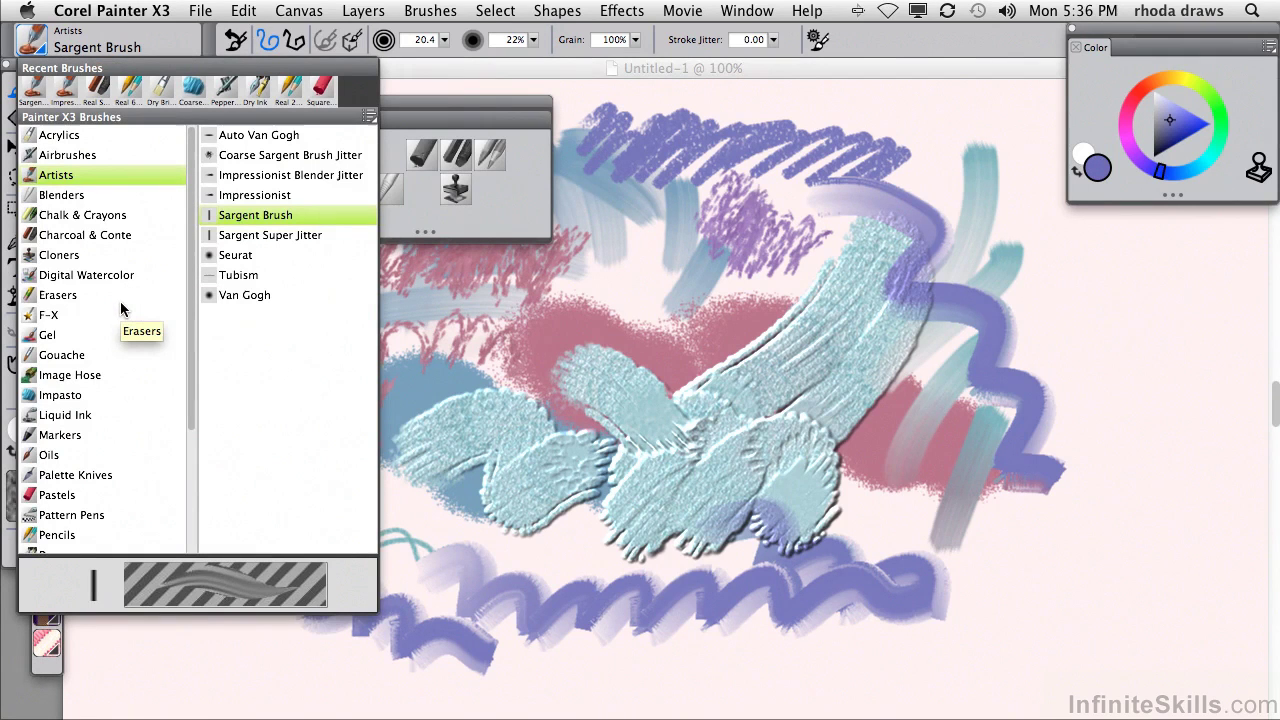
{"action": "left_click", "coordinate": [62, 196]}
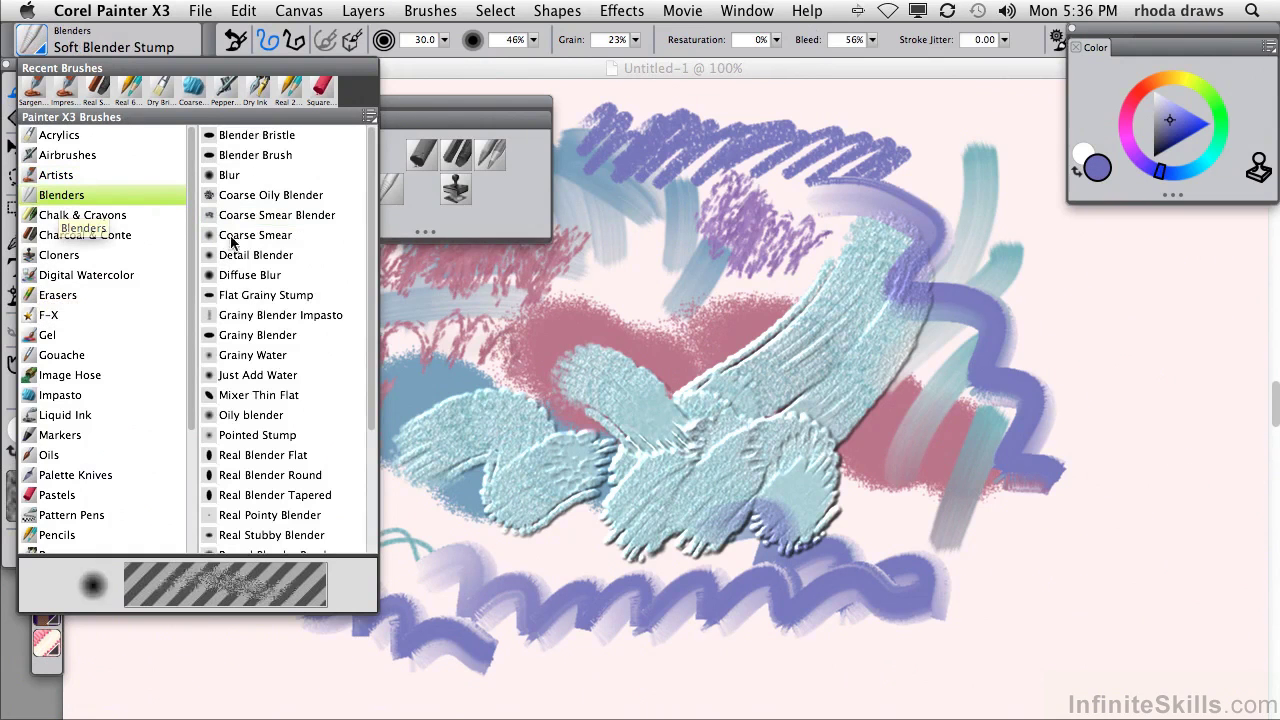
{"action": "left_click", "coordinate": [250, 355]}
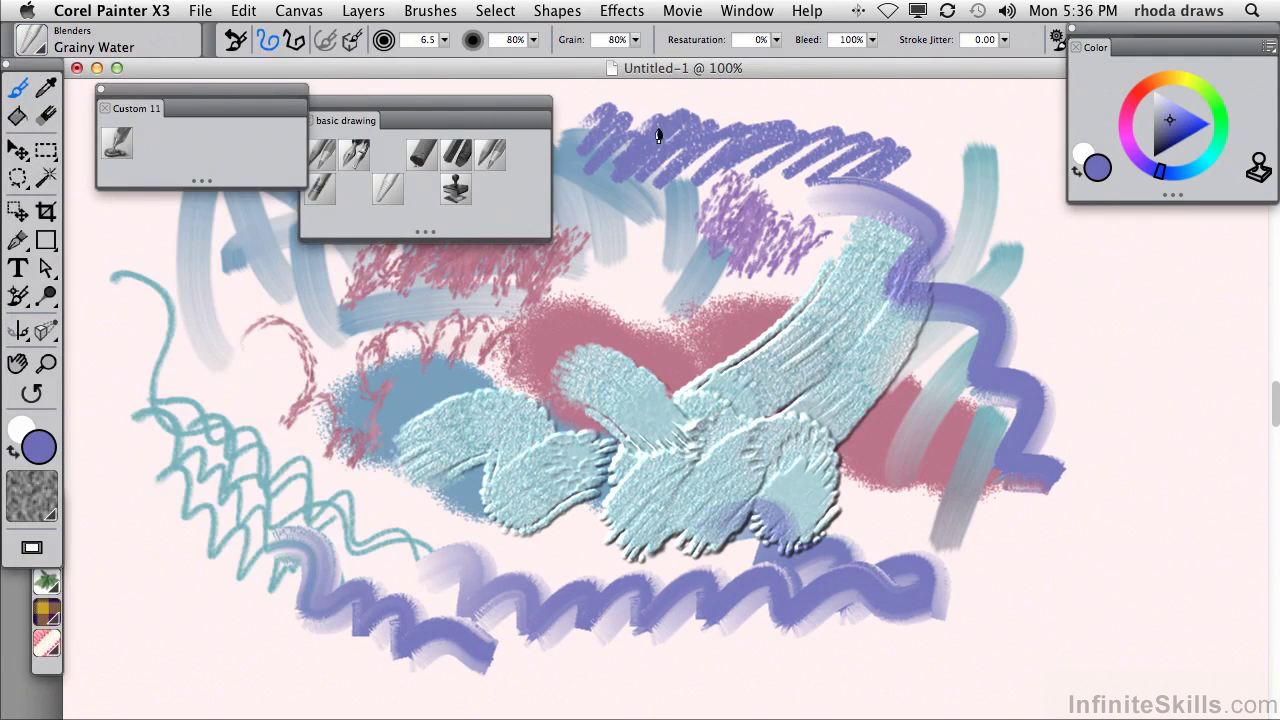
{"action": "mouse_move", "coordinate": [658, 136]}
{"action": "left_mouse_down"}
{"action": "mouse_move", "coordinate": [628, 151]}
{"action": "mouse_move", "coordinate": [601, 136]}
{"action": "mouse_move", "coordinate": [568, 162]}
{"action": "mouse_move", "coordinate": [570, 193]}
{"action": "left_mouse_up"}
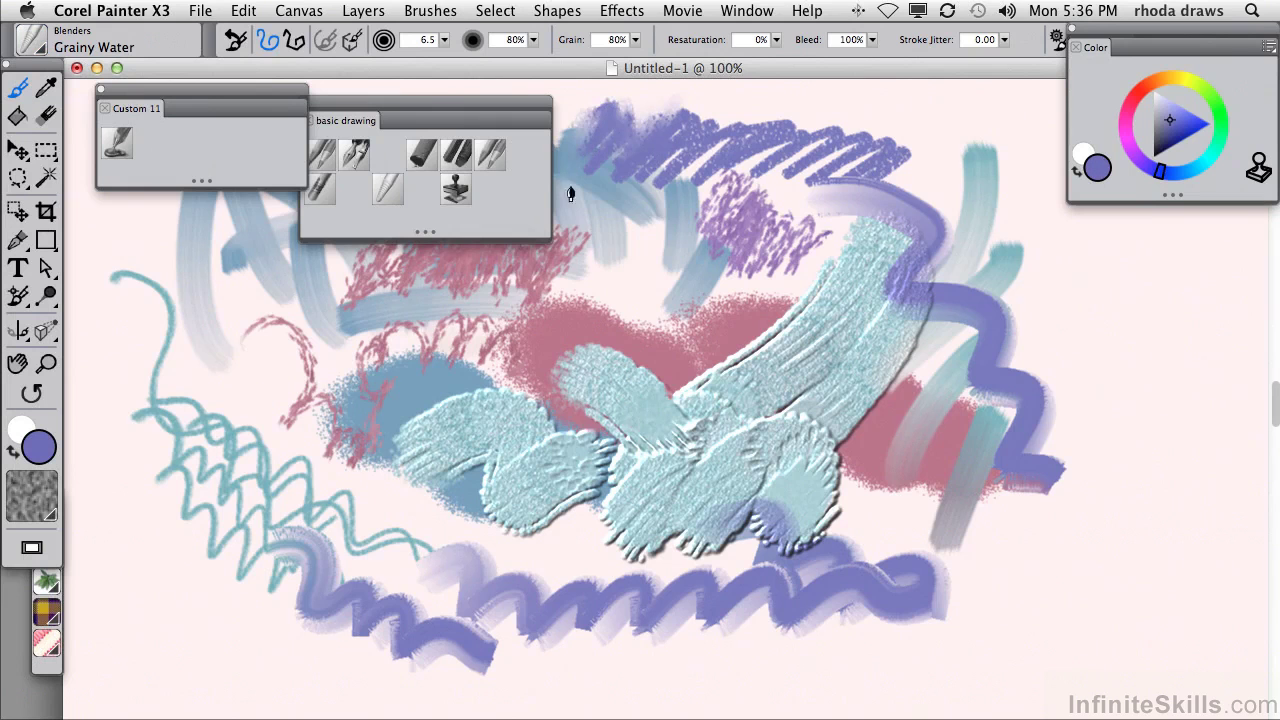
{"action": "mouse_move", "coordinate": [623, 250]}
{"action": "left_mouse_down"}
{"action": "mouse_move", "coordinate": [676, 190]}
{"action": "mouse_move", "coordinate": [685, 208]}
{"action": "mouse_move", "coordinate": [672, 223]}
{"action": "mouse_move", "coordinate": [671, 183]}
{"action": "mouse_move", "coordinate": [682, 190]}
{"action": "mouse_move", "coordinate": [649, 205]}
{"action": "mouse_move", "coordinate": [680, 165]}
{"action": "left_mouse_up"}
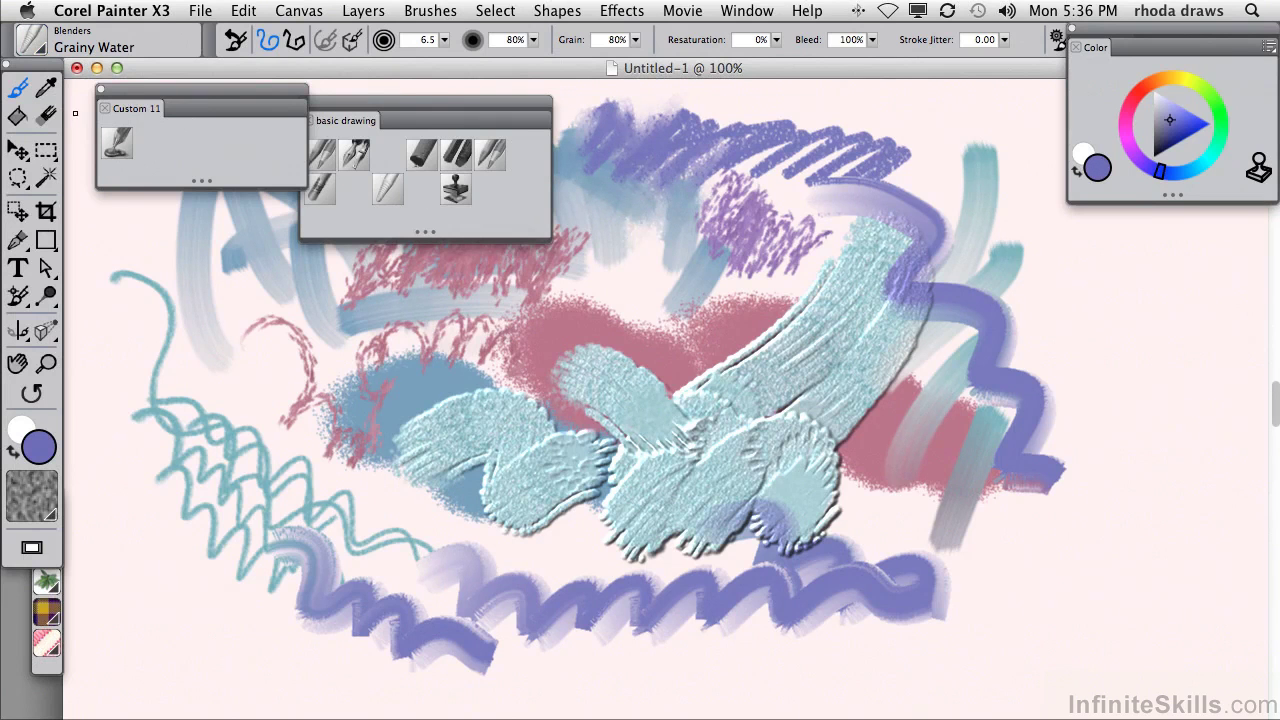
{"action": "left_click_drag", "start_coordinate": [32, 40], "coordinate": [150, 142]}
- Close Custom 11, move the basic drawing palette top-left, and open the Custom Palette Organizer
{"action": "left_click", "coordinate": [102, 88]}
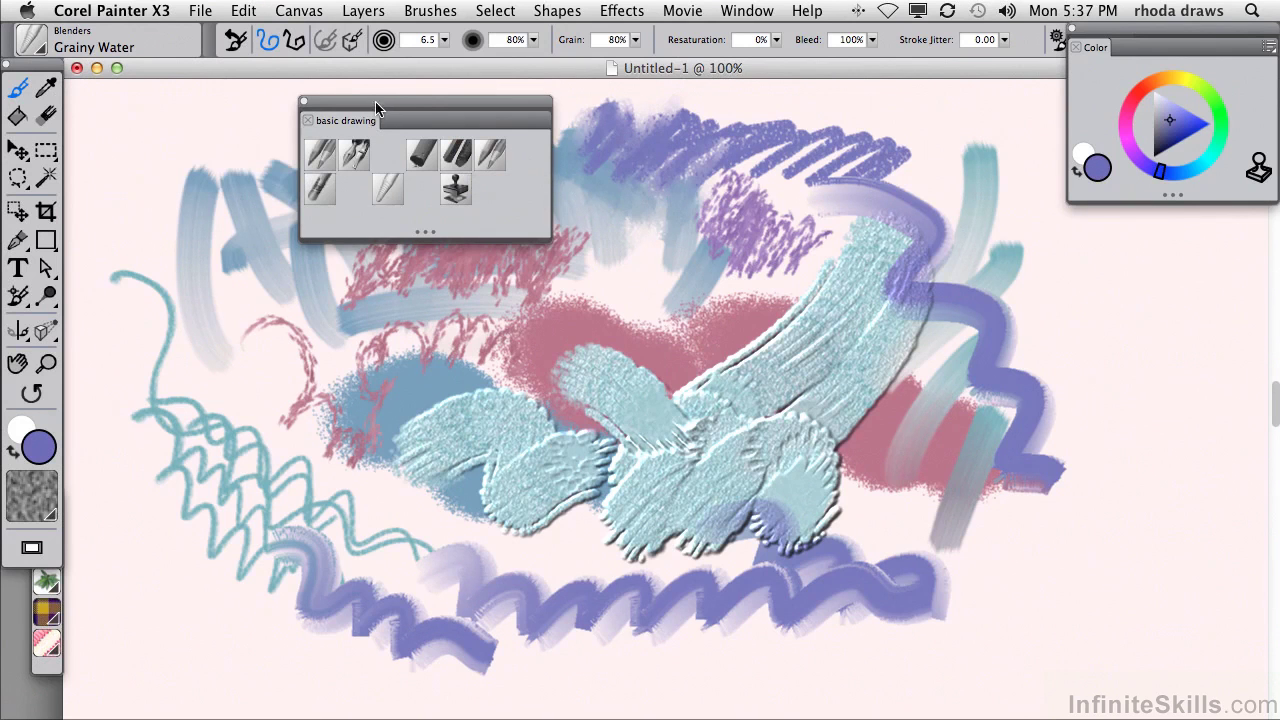
{"action": "left_click_drag", "start_coordinate": [423, 110], "coordinate": [239, 97]}
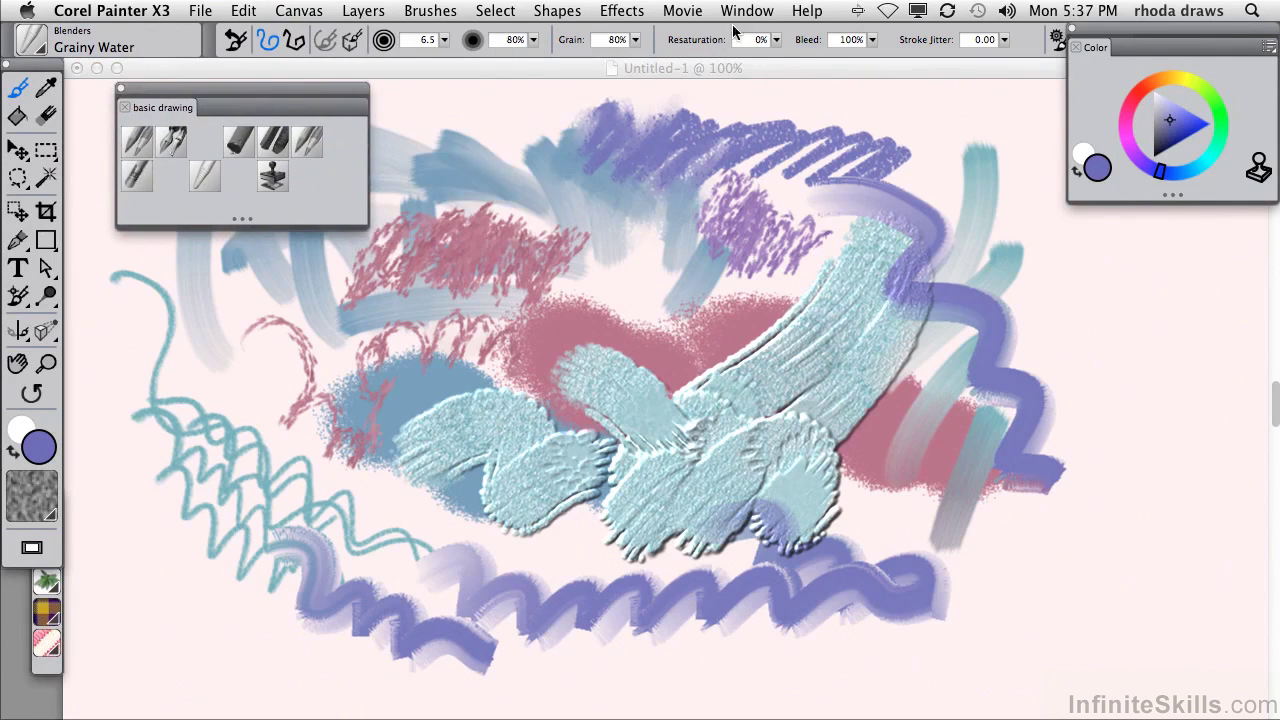
{"action": "left_click", "coordinate": [744, 12]}
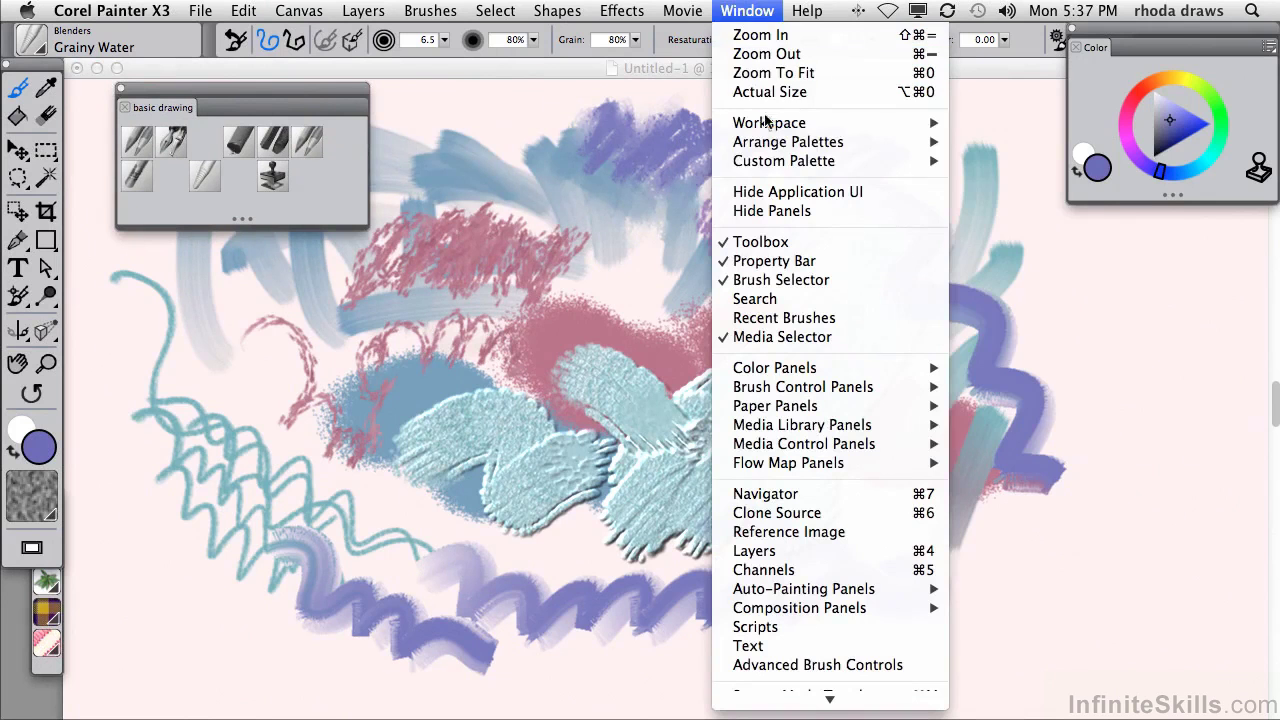
{"action": "mouse_move", "coordinate": [768, 166]}
{"action": "left_click", "coordinate": [1000, 162]}
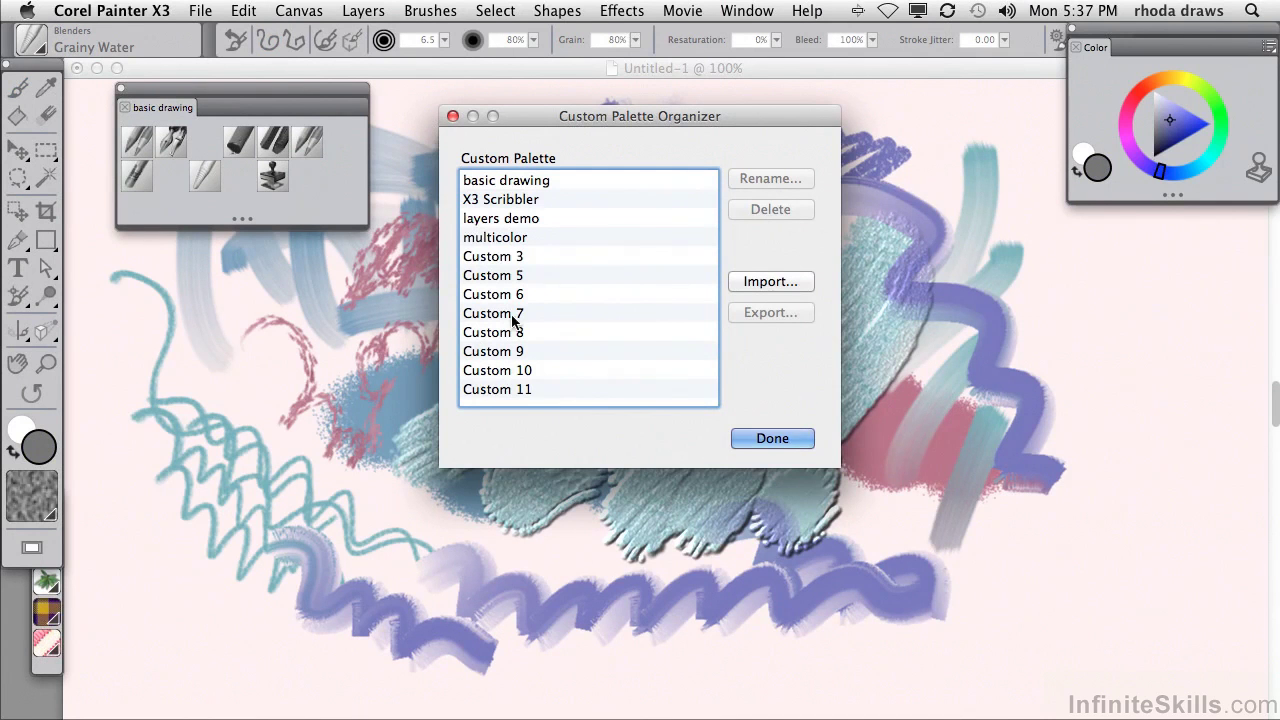
- Delete the Custom 3 palette and select X3 Scribbler in the Organizer
{"action": "left_click", "coordinate": [505, 259]}
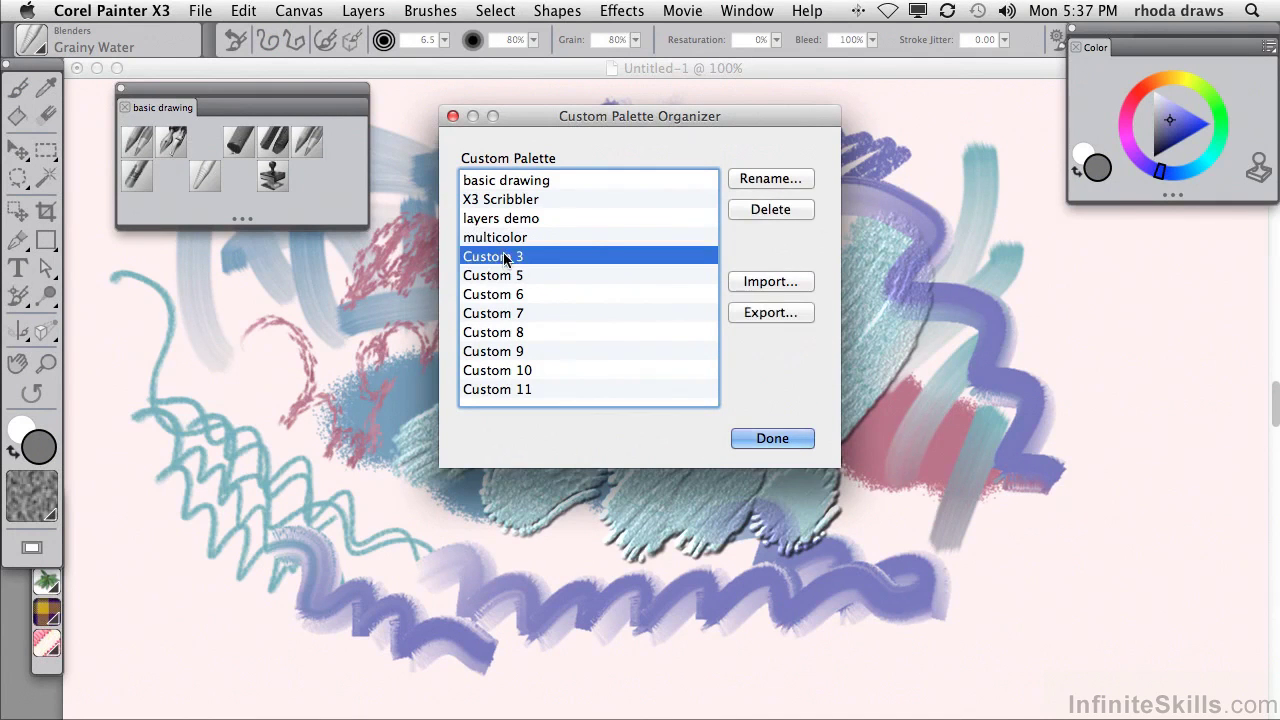
{"action": "left_click", "coordinate": [801, 210]}
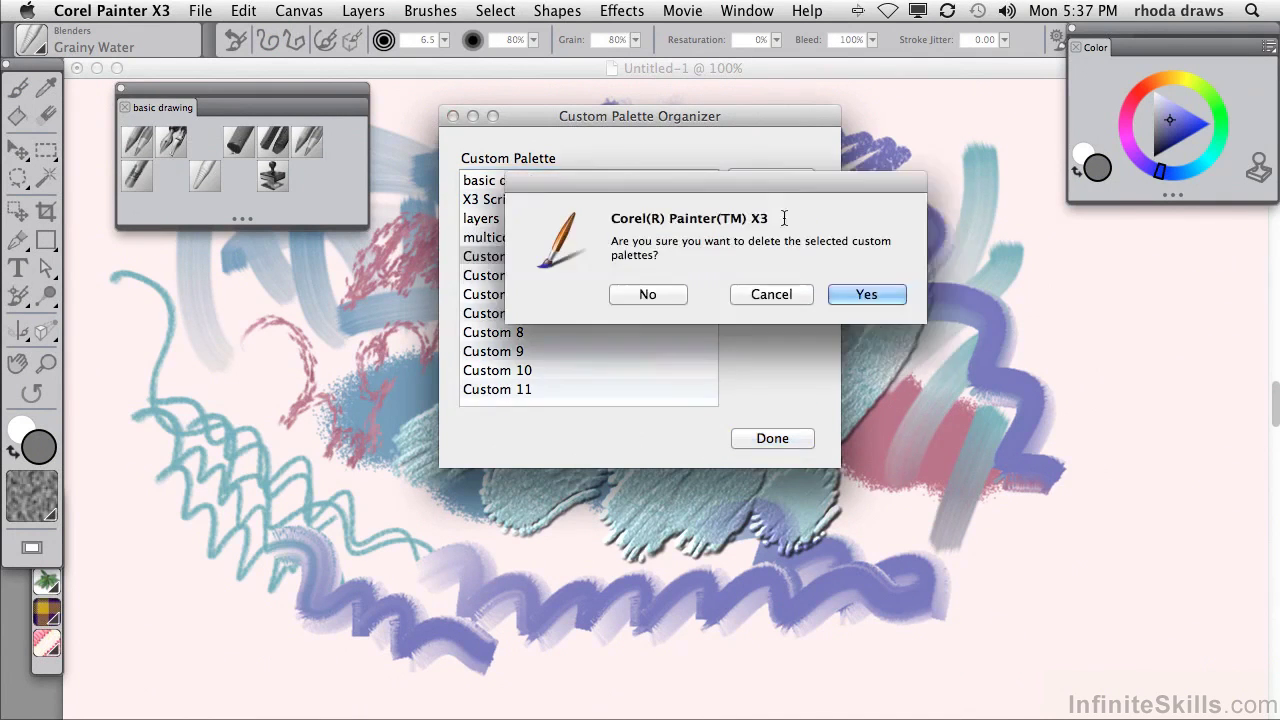
{"action": "left_click", "coordinate": [849, 296]}
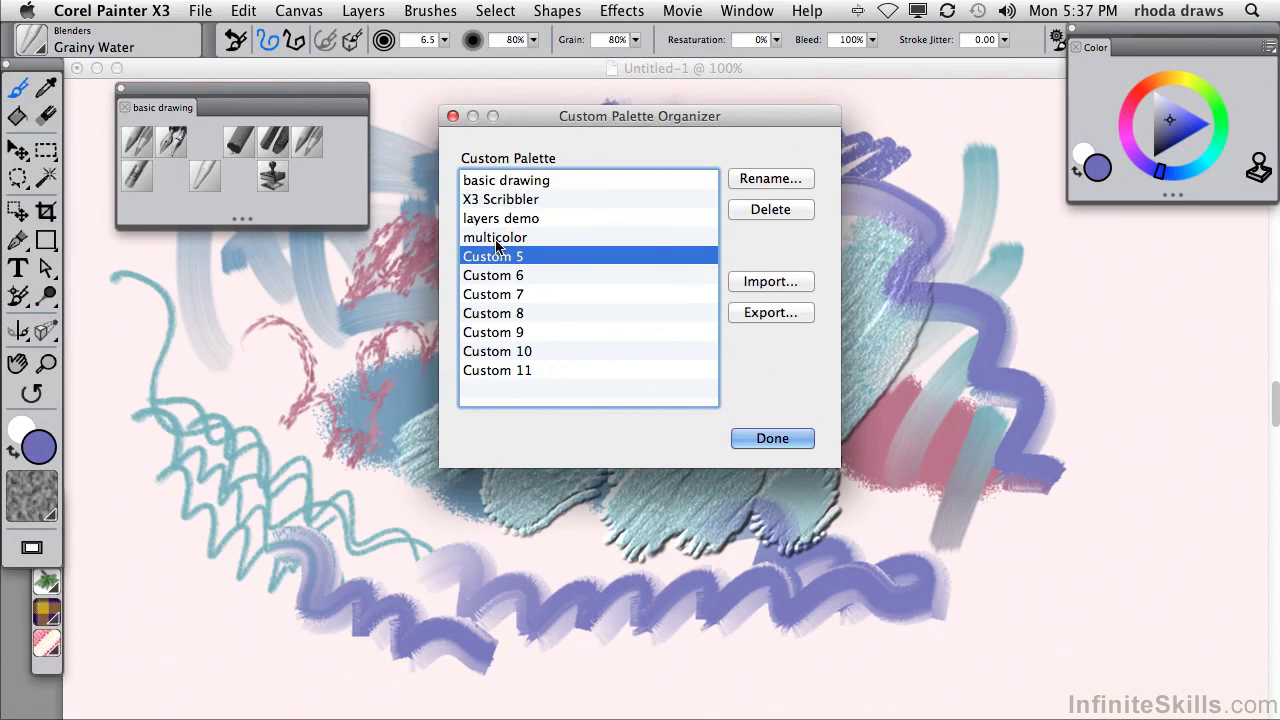
{"action": "left_click", "coordinate": [512, 199]}
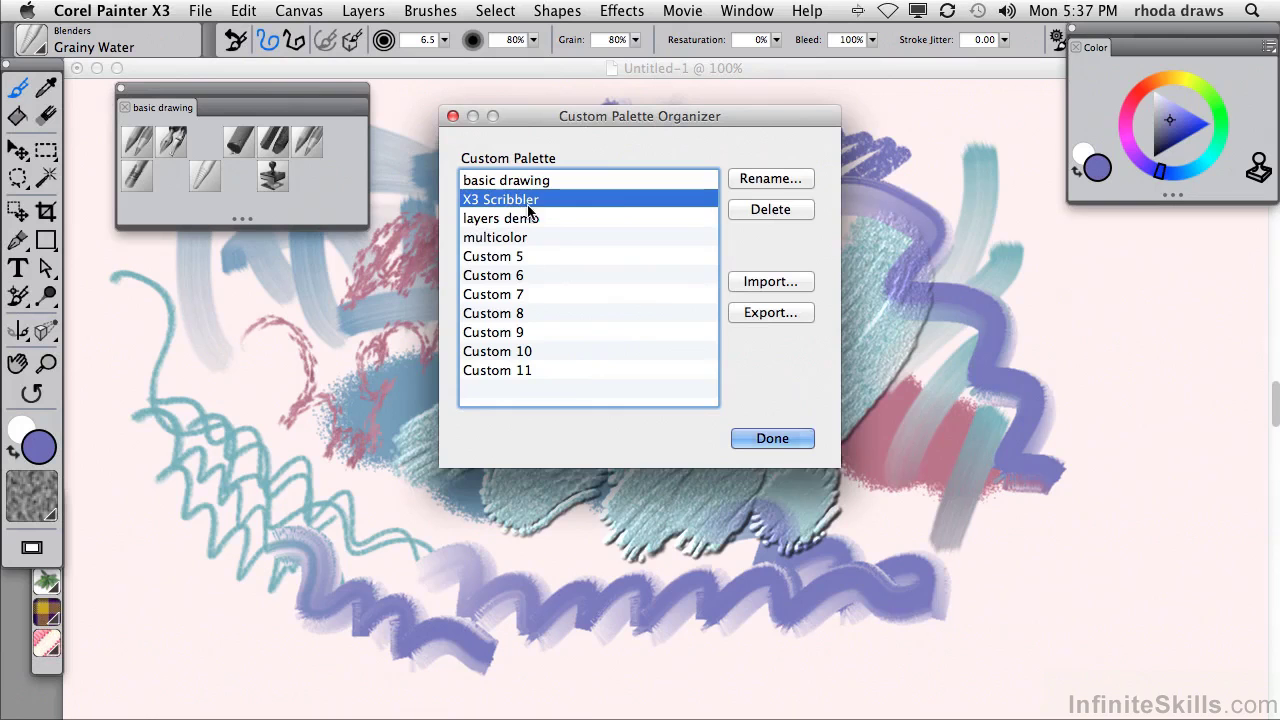
- Show X3 Scribbler, close the basic drawing palette, and enlarge X3 Scribbler to reveal all its brushes
{"action": "left_click", "coordinate": [772, 438]}
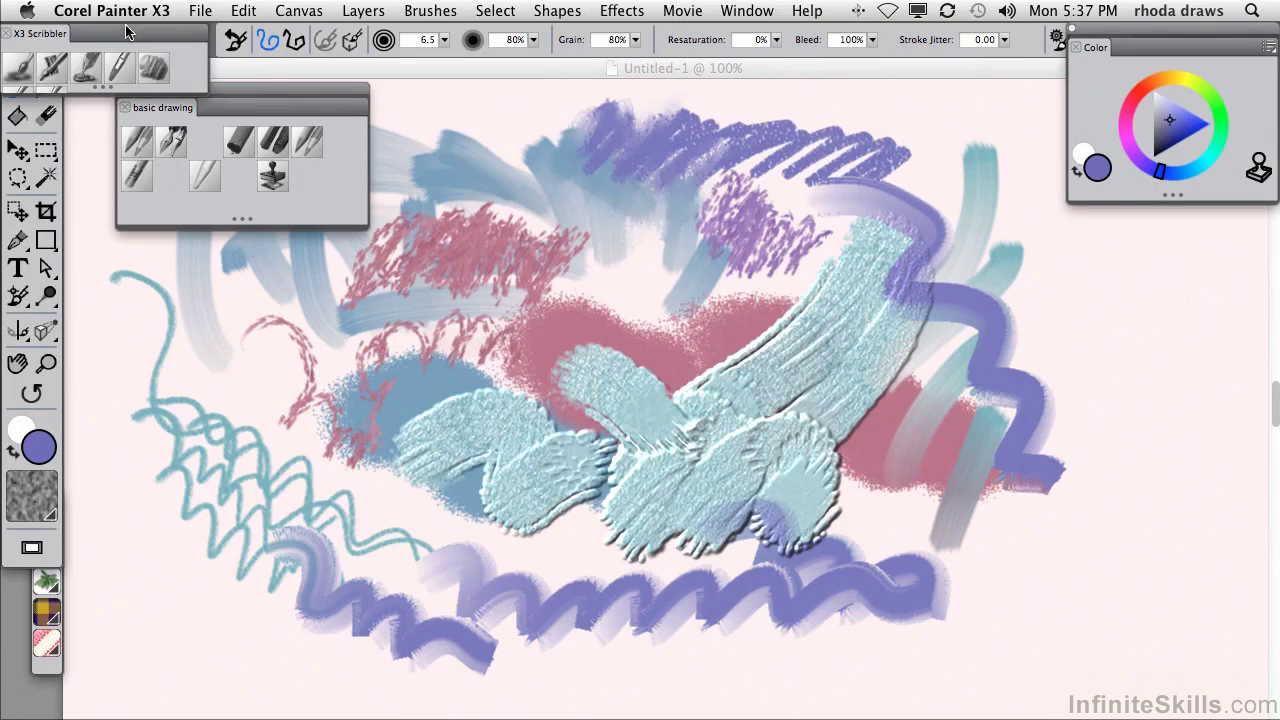
{"action": "left_click_drag", "start_coordinate": [178, 88], "coordinate": [244, 285]}
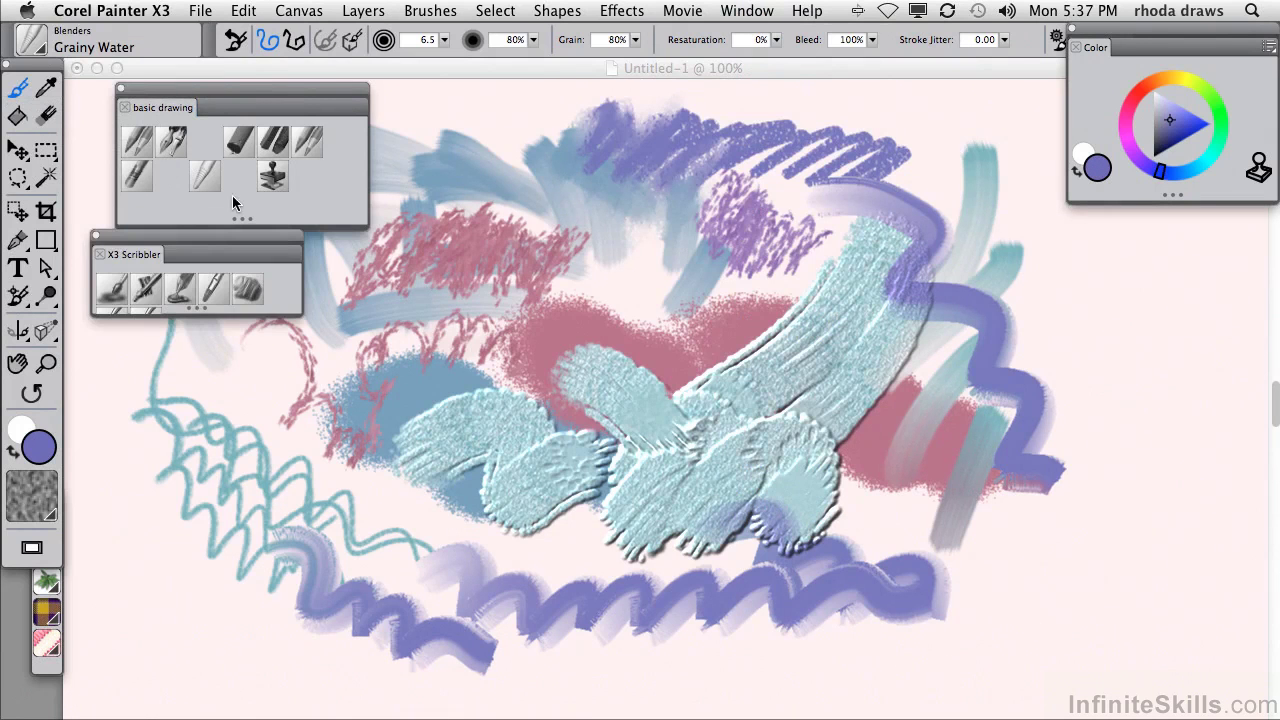
{"action": "left_click", "coordinate": [123, 107]}
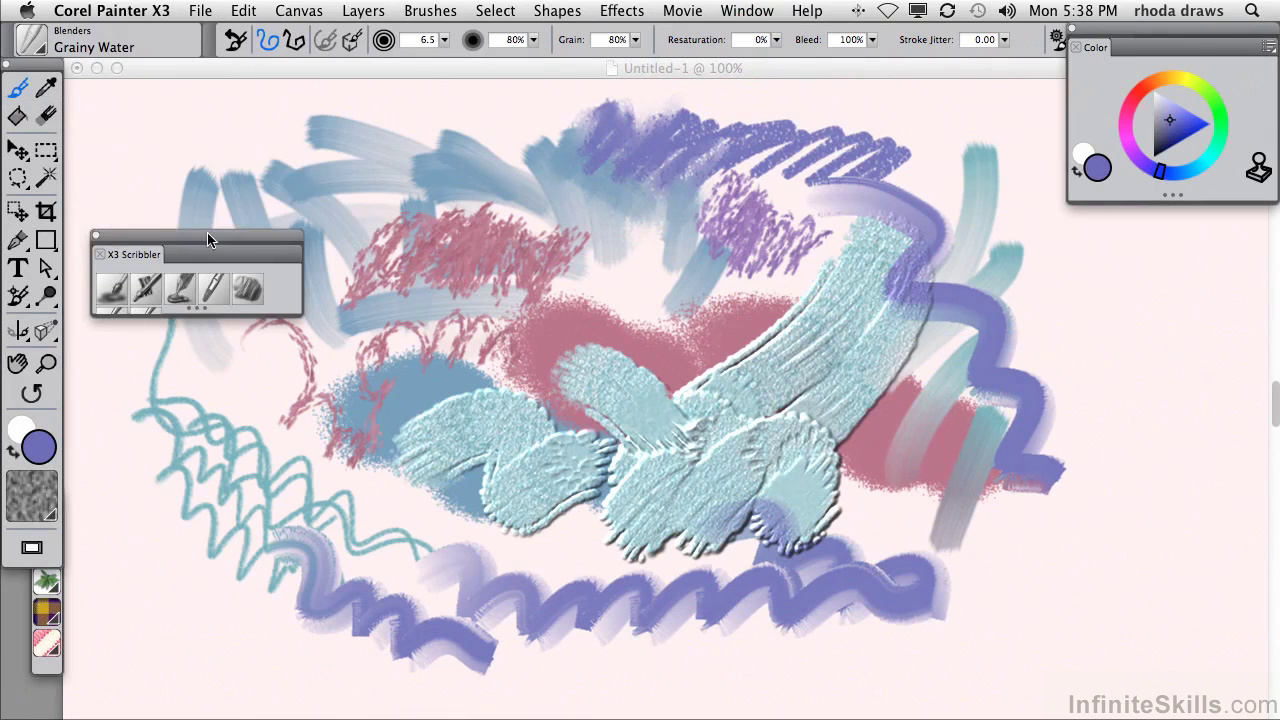
{"action": "mouse_move", "coordinate": [208, 240]}
{"action": "left_mouse_down"}
{"action": "mouse_move", "coordinate": [208, 127]}
{"action": "mouse_move", "coordinate": [182, 104]}
{"action": "left_mouse_up"}
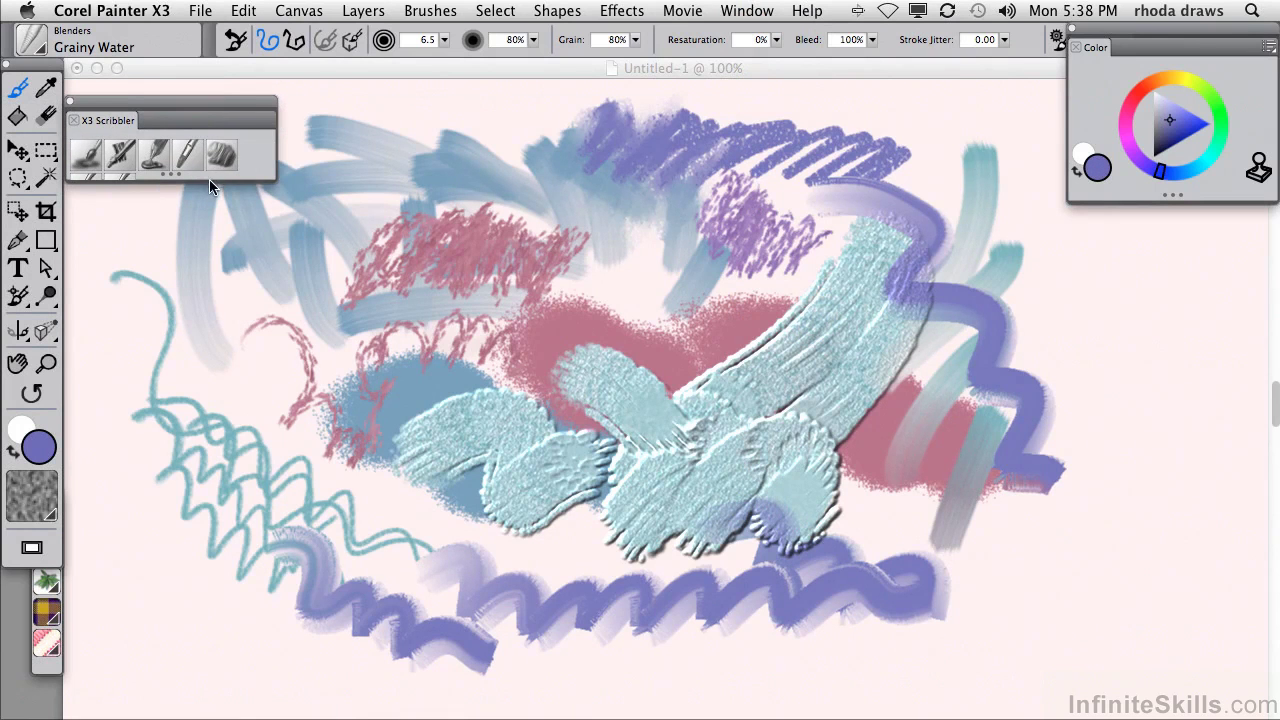
{"action": "mouse_move", "coordinate": [209, 179]}
{"action": "left_mouse_down"}
{"action": "mouse_move", "coordinate": [268, 259]}
{"action": "mouse_move", "coordinate": [267, 285]}
{"action": "left_mouse_up"}
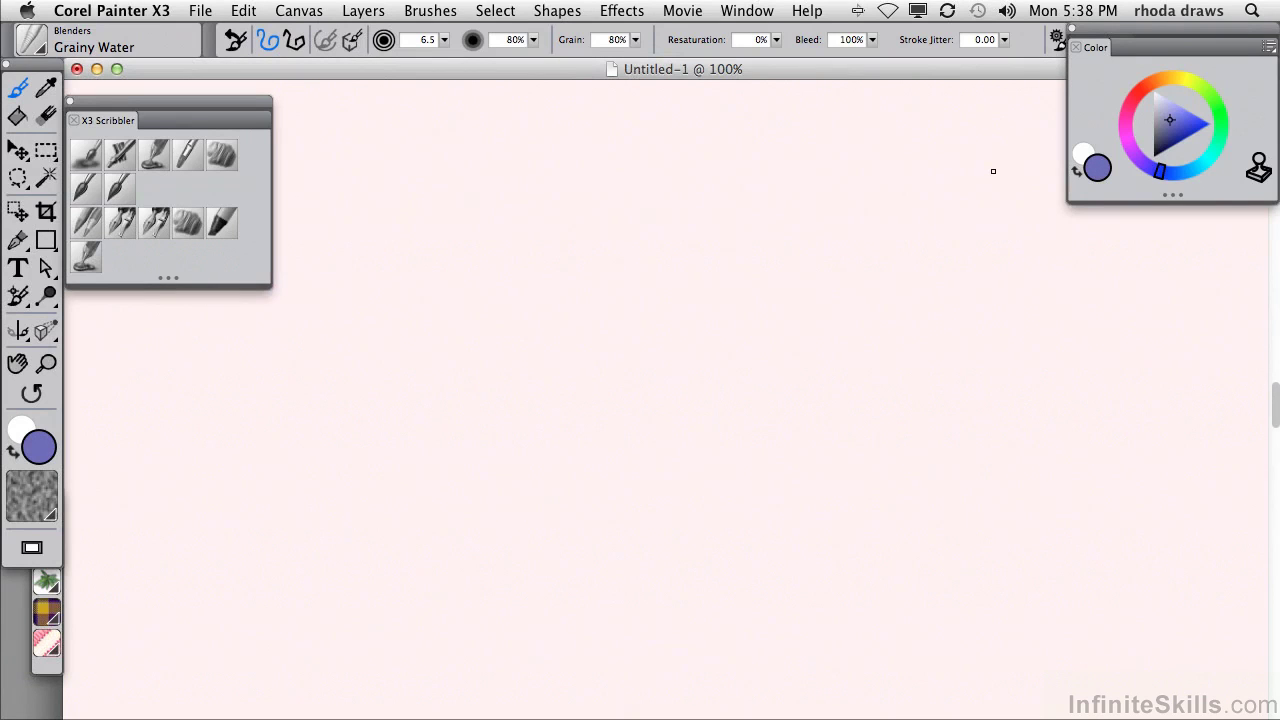
- Paint a pink Gel Fractal Jitter stroke and dense pink Coarse Spray Jitter strokes below it
{"action": "left_click", "coordinate": [90, 162]}
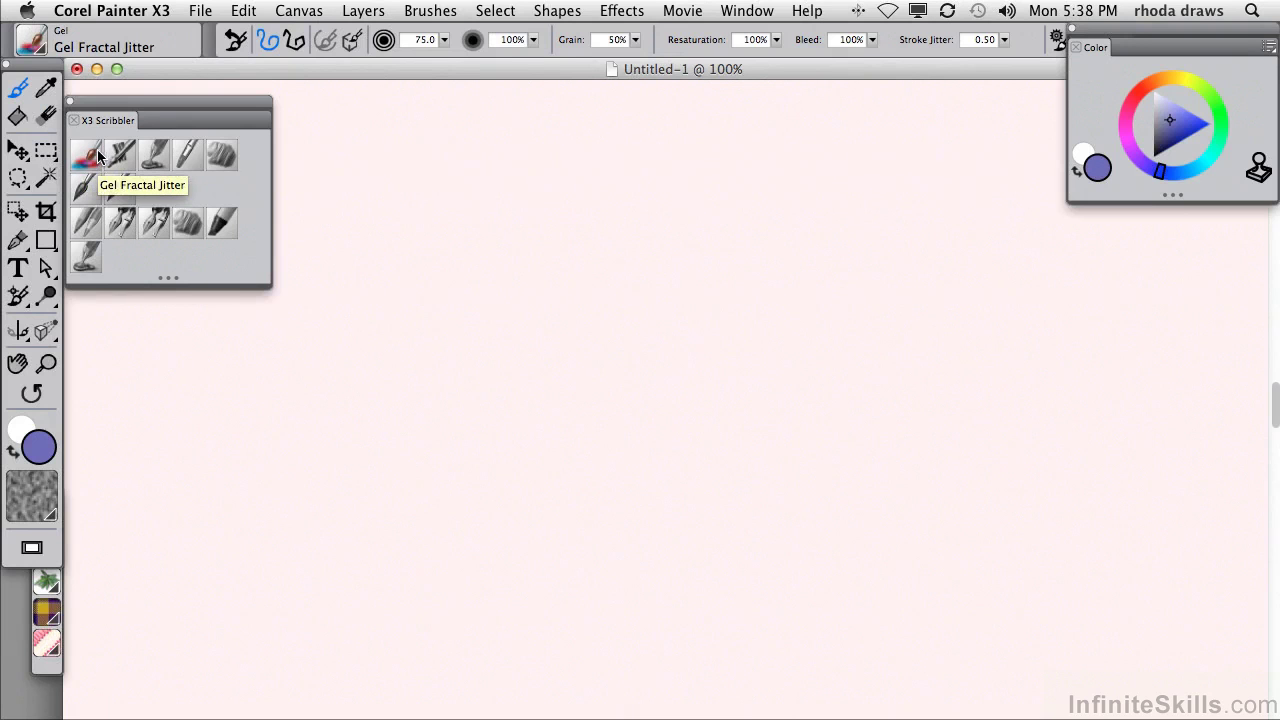
{"action": "left_click", "coordinate": [1130, 120]}
{"action": "mouse_move", "coordinate": [406, 214]}
{"action": "left_mouse_down"}
{"action": "mouse_move", "coordinate": [586, 267]}
{"action": "mouse_move", "coordinate": [757, 263]}
{"action": "mouse_move", "coordinate": [860, 299]}
{"action": "mouse_move", "coordinate": [912, 340]}
{"action": "mouse_move", "coordinate": [887, 234]}
{"action": "mouse_move", "coordinate": [686, 264]}
{"action": "mouse_move", "coordinate": [507, 253]}
{"action": "mouse_move", "coordinate": [340, 290]}
{"action": "left_mouse_up"}
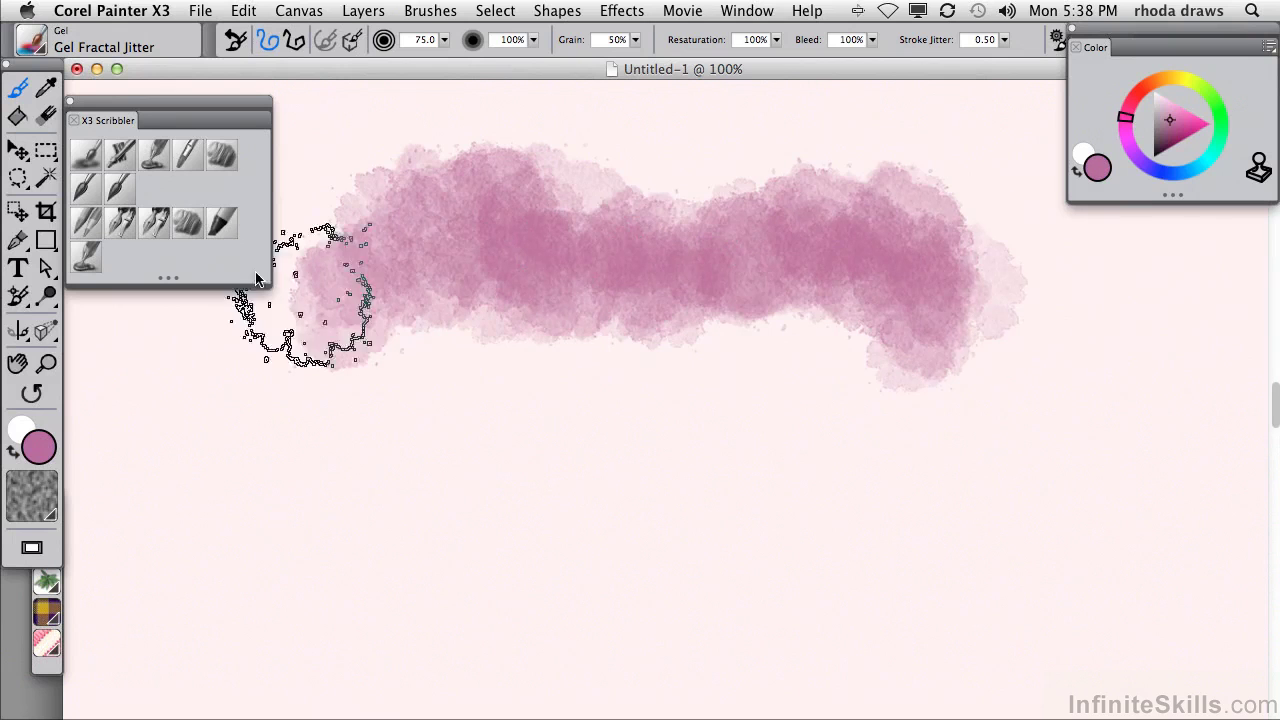
{"action": "left_click", "coordinate": [120, 157]}
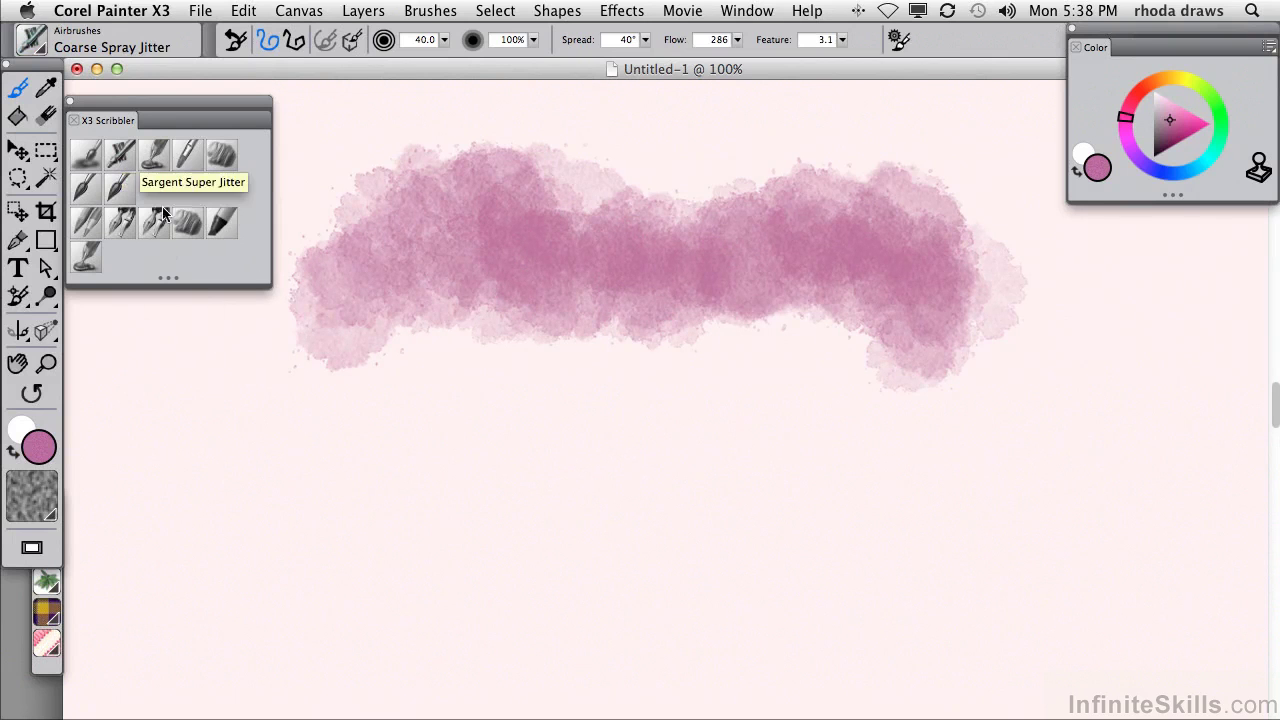
{"action": "mouse_move", "coordinate": [174, 338]}
{"action": "left_mouse_down"}
{"action": "mouse_move", "coordinate": [257, 409]}
{"action": "mouse_move", "coordinate": [571, 386]}
{"action": "mouse_move", "coordinate": [767, 409]}
{"action": "left_mouse_up"}
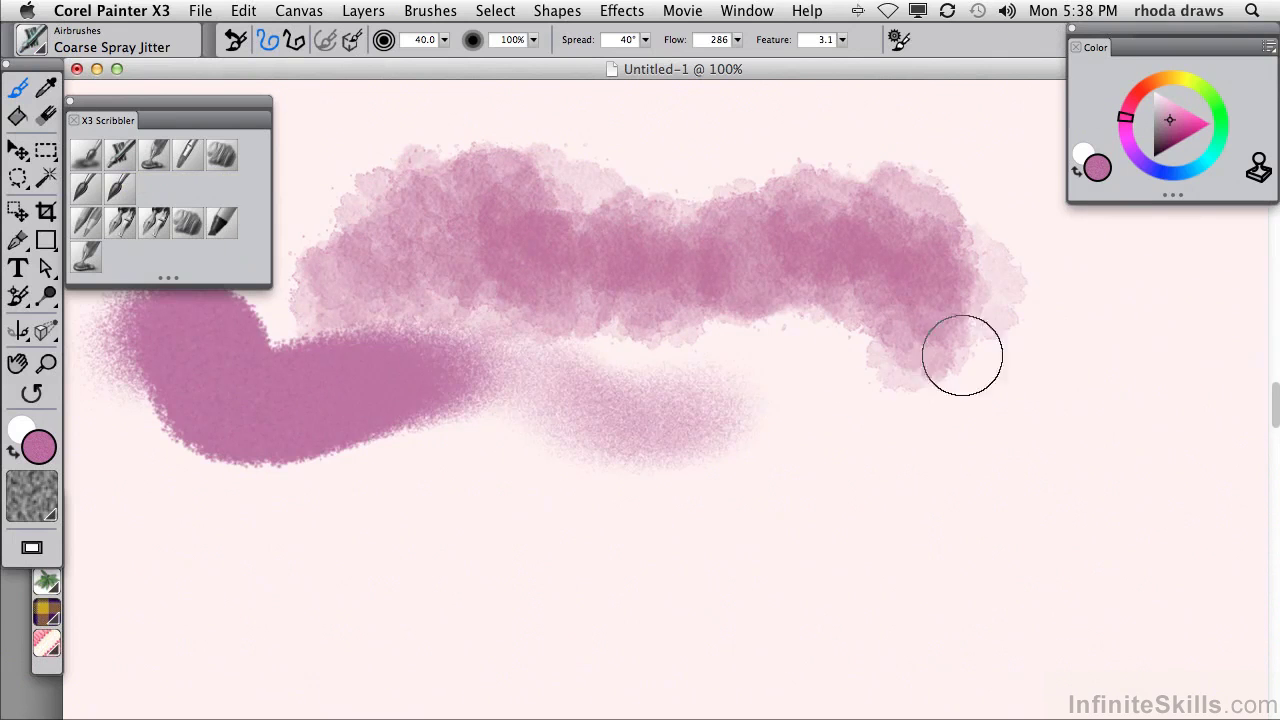
{"action": "mouse_move", "coordinate": [487, 378]}
{"action": "left_mouse_down"}
{"action": "mouse_move", "coordinate": [609, 434]}
{"action": "mouse_move", "coordinate": [930, 415]}
{"action": "left_mouse_up"}
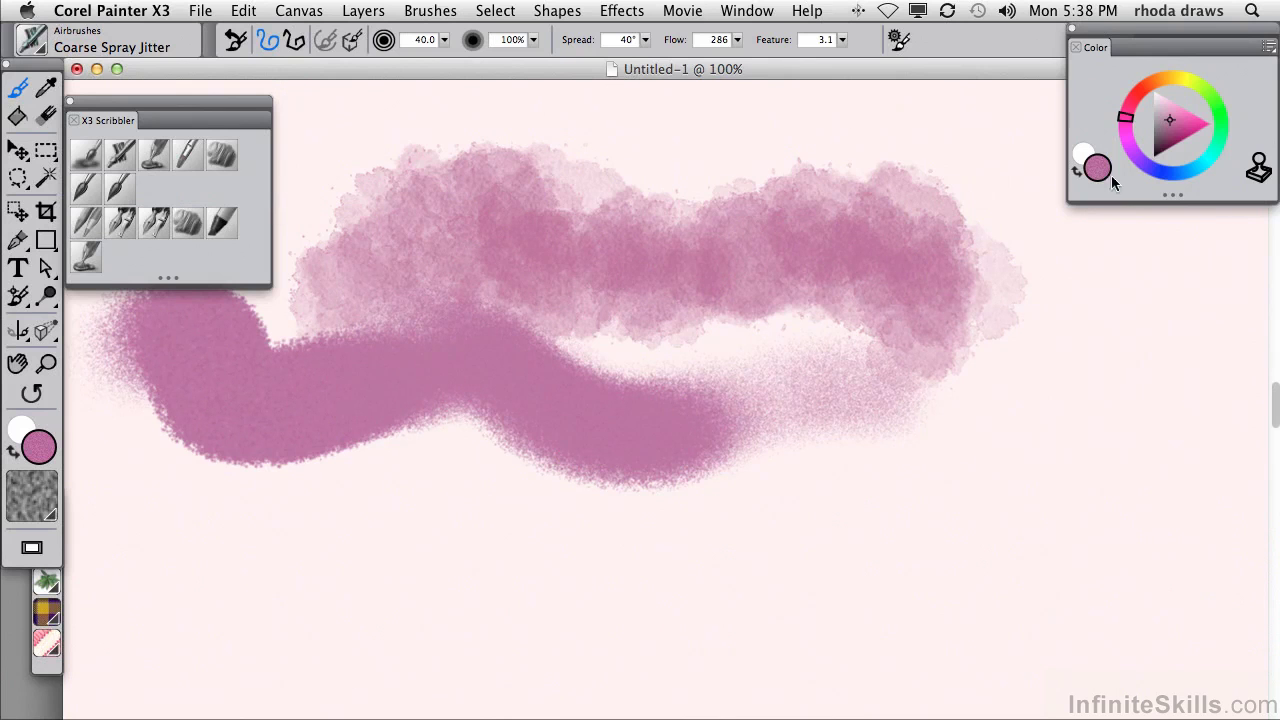
- Paint a long blue-violet Sargent Super Jitter stroke across the canvas
{"action": "left_click", "coordinate": [1157, 174]}
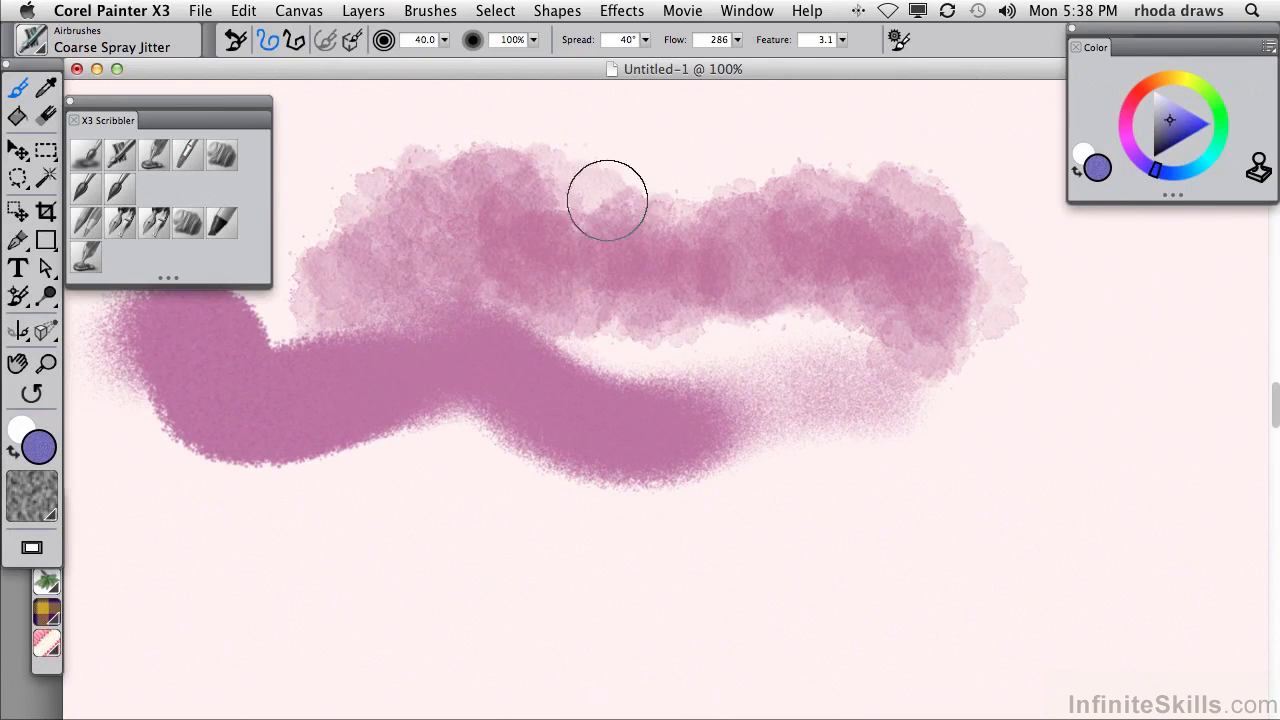
{"action": "left_click", "coordinate": [155, 155]}
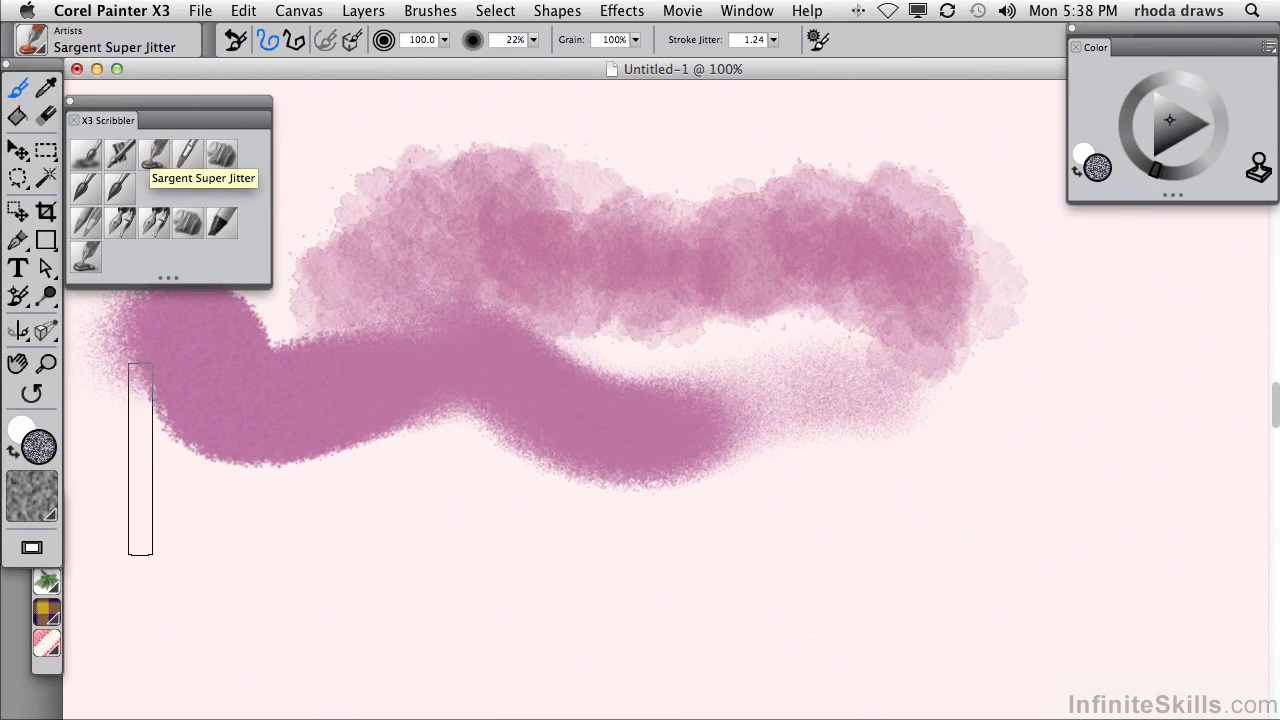
{"action": "mouse_move", "coordinate": [130, 470]}
{"action": "left_mouse_down"}
{"action": "mouse_move", "coordinate": [287, 441]}
{"action": "mouse_move", "coordinate": [335, 499]}
{"action": "mouse_move", "coordinate": [646, 359]}
{"action": "mouse_move", "coordinate": [734, 388]}
{"action": "mouse_move", "coordinate": [524, 317]}
{"action": "mouse_move", "coordinate": [663, 251]}
{"action": "mouse_move", "coordinate": [840, 327]}
{"action": "mouse_move", "coordinate": [998, 422]}
{"action": "mouse_move", "coordinate": [1025, 400]}
{"action": "left_mouse_up"}
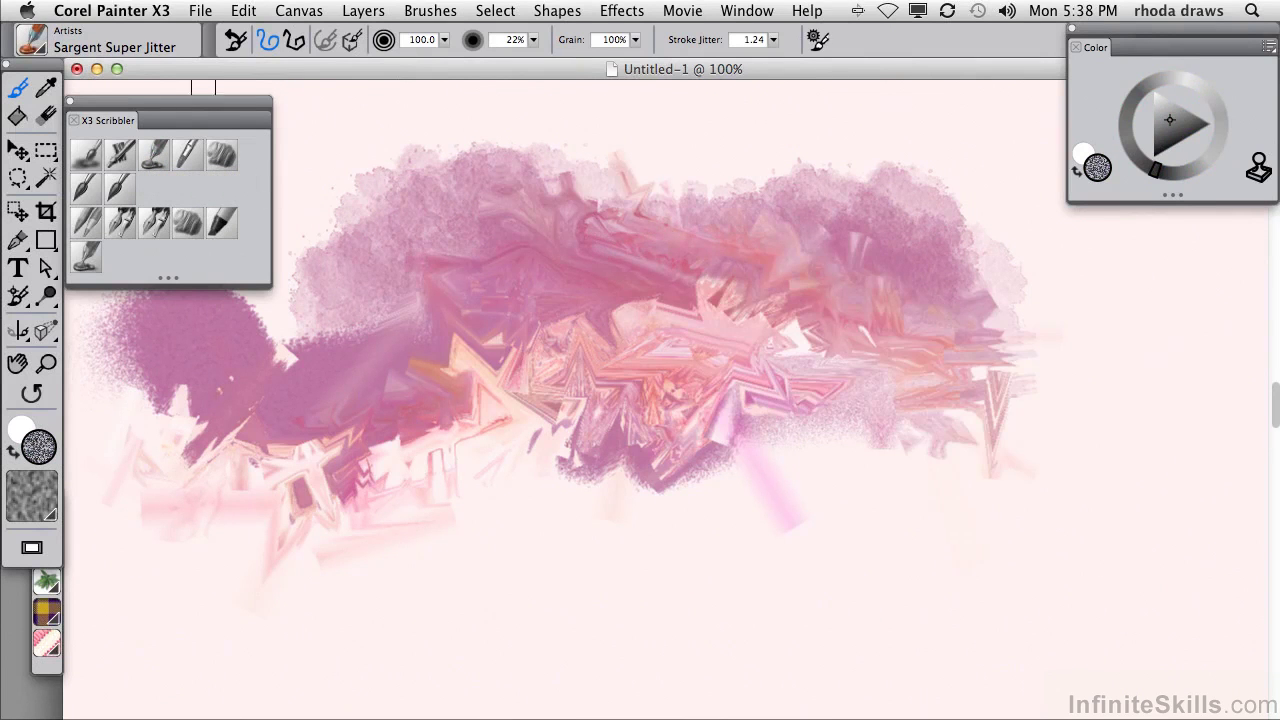
- Restore the colour wheel and paint blue Gouache Rake Jitter arcs near the top
{"action": "left_click", "coordinate": [1258, 167]}
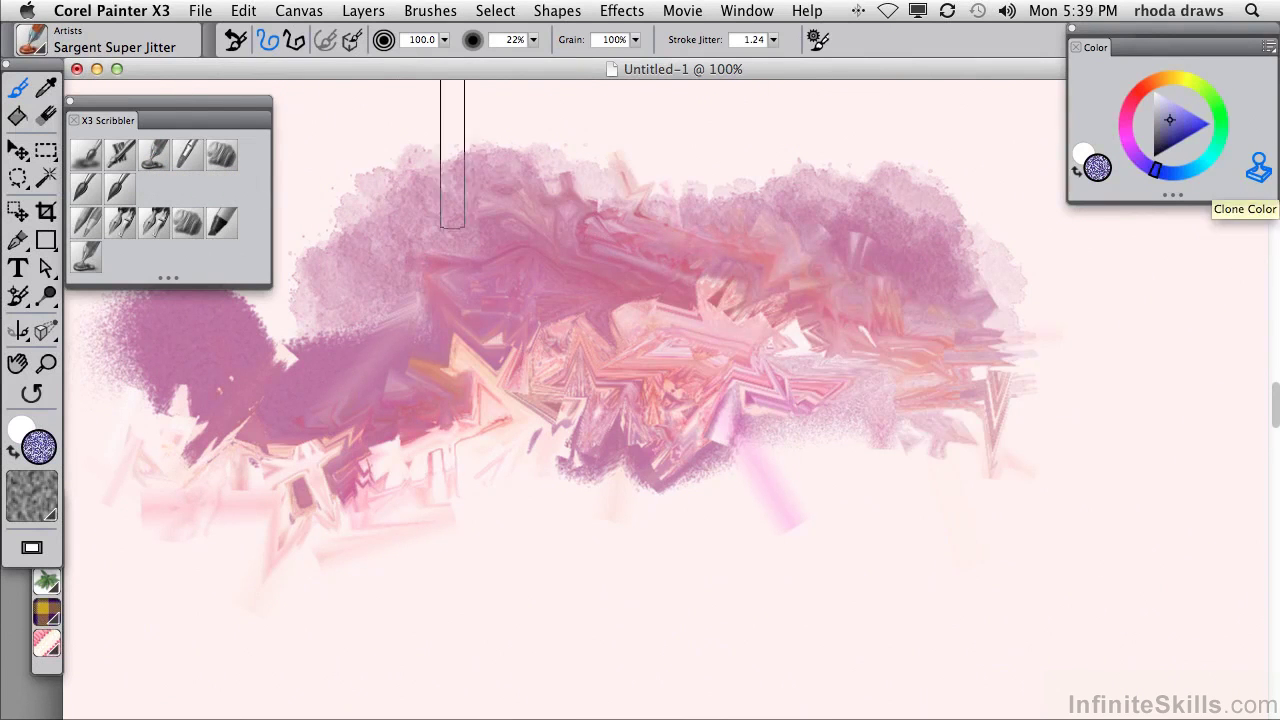
{"action": "left_click", "coordinate": [186, 152]}
{"action": "left_click_drag", "start_coordinate": [600, 130], "coordinate": [652, 322]}
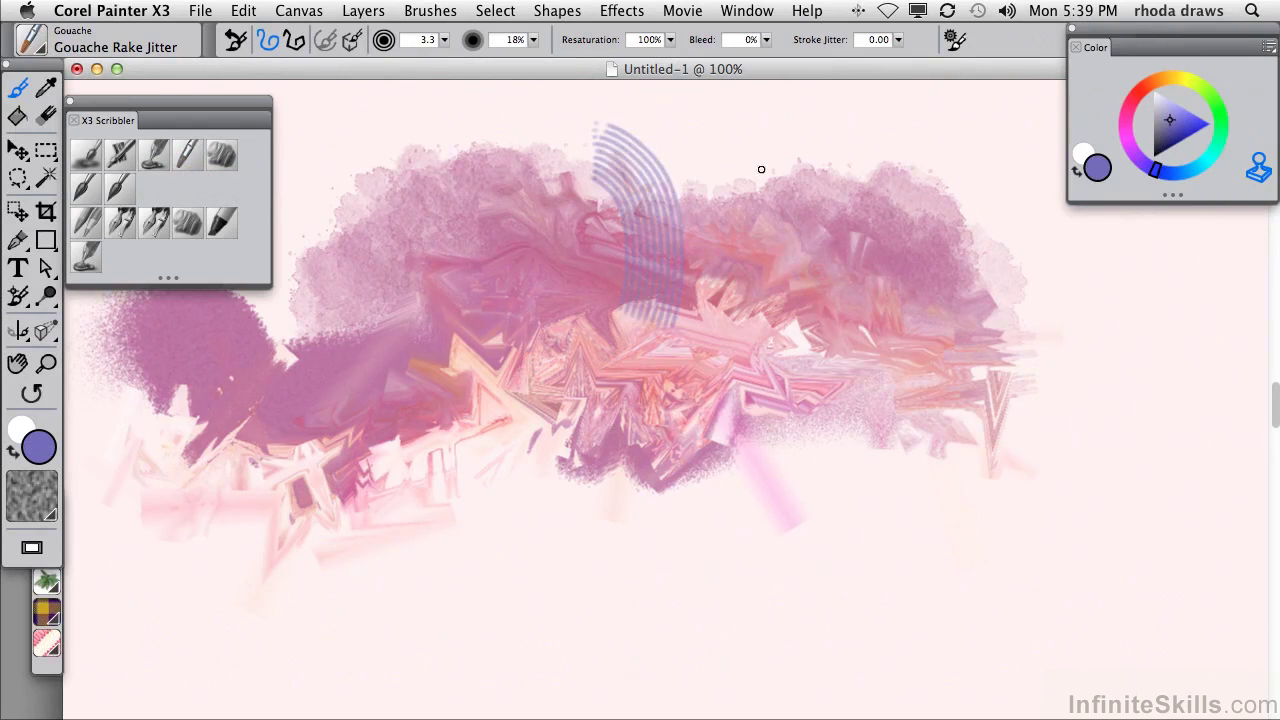
{"action": "left_click_drag", "start_coordinate": [761, 169], "coordinate": [752, 300]}
{"action": "left_click_drag", "start_coordinate": [805, 160], "coordinate": [812, 280]}
{"action": "left_click_drag", "start_coordinate": [366, 214], "coordinate": [400, 380]}
{"action": "left_click_drag", "start_coordinate": [320, 270], "coordinate": [317, 374]}
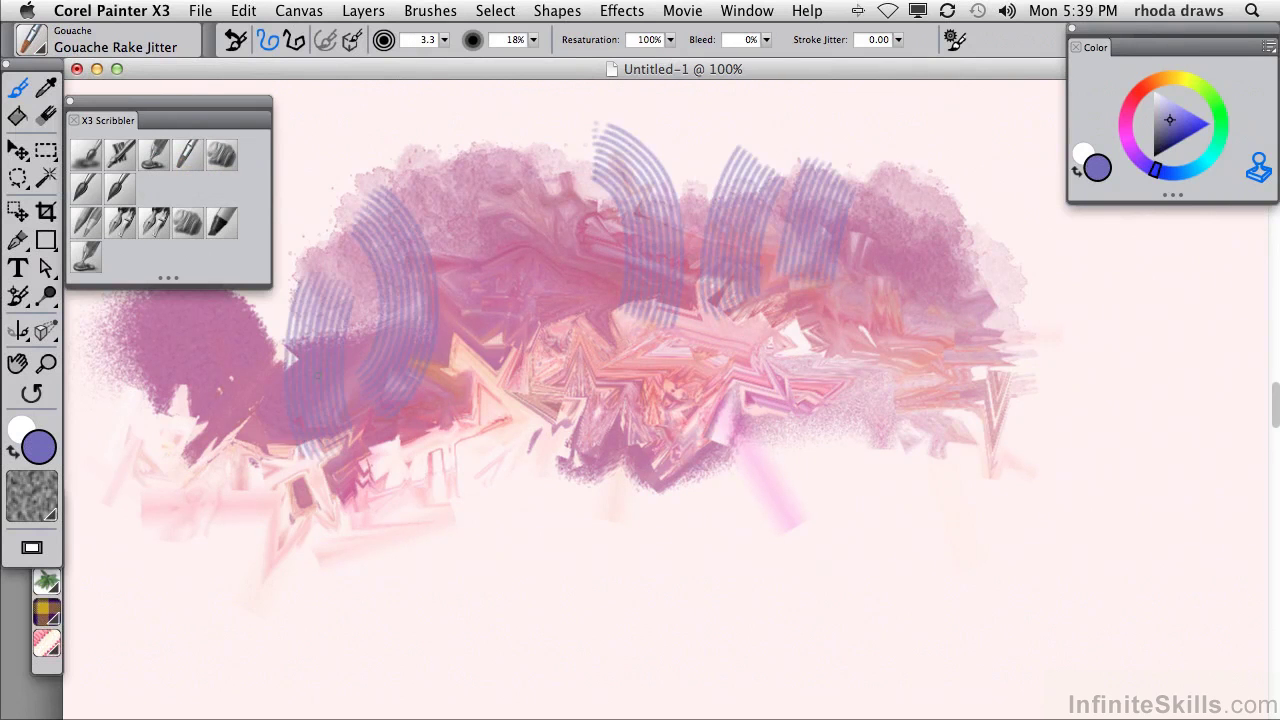
- Add more blue rake arcs at the lower left and across the centre
{"action": "mouse_move", "coordinate": [228, 372]}
{"action": "left_mouse_down"}
{"action": "mouse_move", "coordinate": [200, 529]}
{"action": "mouse_move", "coordinate": [212, 548]}
{"action": "left_mouse_up"}
{"action": "left_click_drag", "start_coordinate": [268, 440], "coordinate": [300, 518]}
{"action": "left_click_drag", "start_coordinate": [380, 440], "coordinate": [390, 512]}
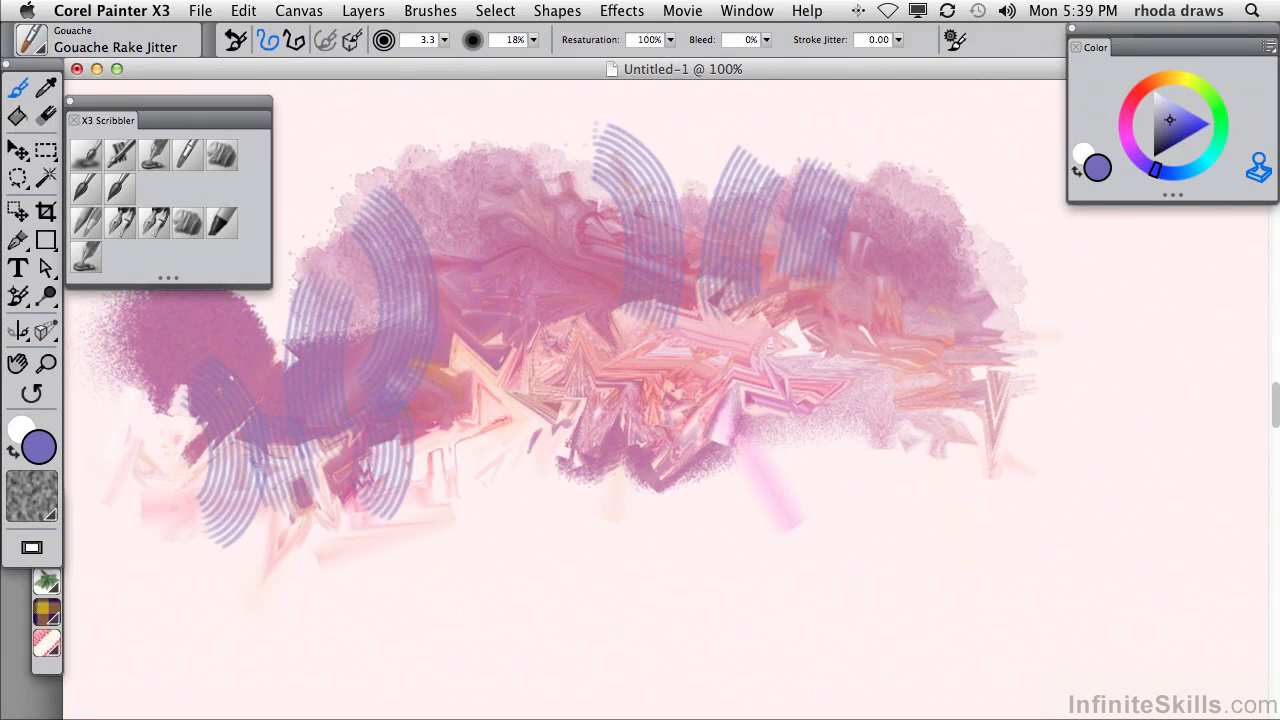
{"action": "left_click_drag", "start_coordinate": [456, 392], "coordinate": [452, 472]}
{"action": "mouse_move", "coordinate": [492, 336]}
{"action": "left_mouse_down"}
{"action": "mouse_move", "coordinate": [560, 362]}
{"action": "mouse_move", "coordinate": [580, 470]}
{"action": "left_mouse_up"}
{"action": "left_click_drag", "start_coordinate": [650, 396], "coordinate": [662, 482]}
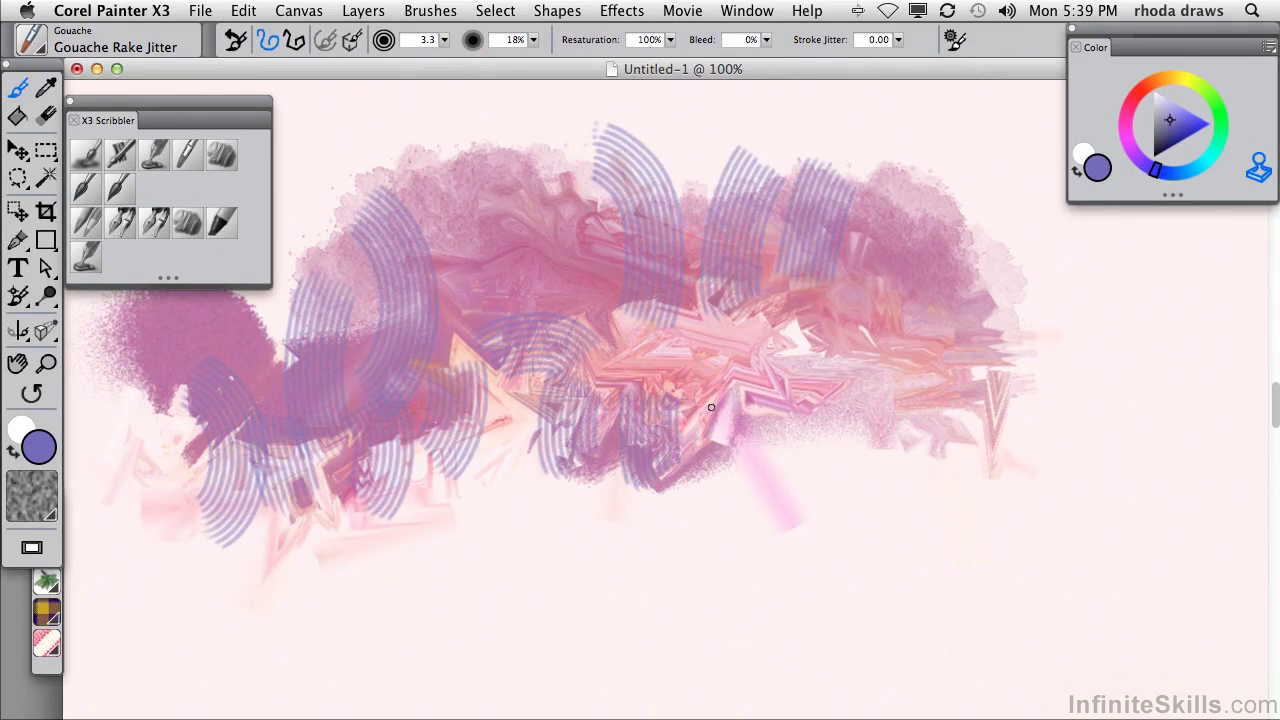
{"action": "left_click_drag", "start_coordinate": [711, 407], "coordinate": [726, 455]}
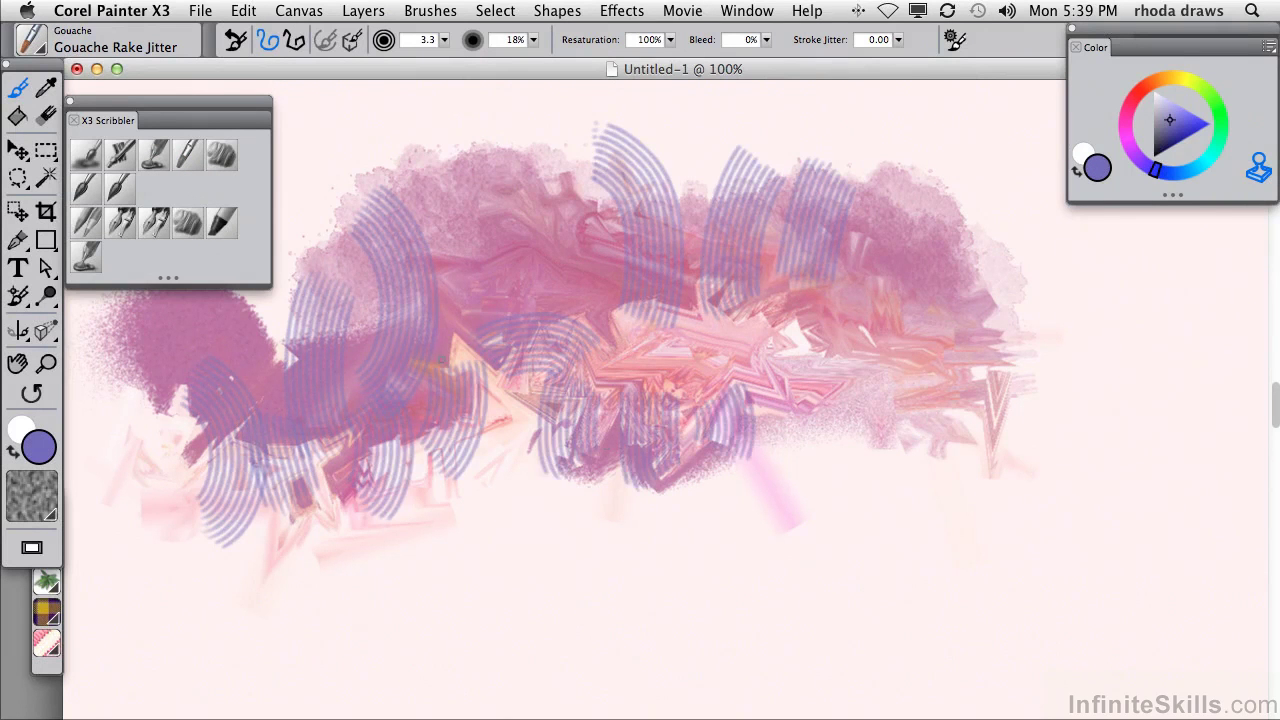
- Paint two bluish Coarse Wet Bristle wave strokes across the bottom
{"action": "left_click", "coordinate": [84, 188]}
{"action": "left_click_drag", "start_coordinate": [282, 548], "coordinate": [972, 545]}
{"action": "mouse_move", "coordinate": [586, 491]}
{"action": "left_mouse_down"}
{"action": "mouse_move", "coordinate": [1006, 512]}
{"action": "mouse_move", "coordinate": [1105, 550]}
{"action": "left_mouse_up"}
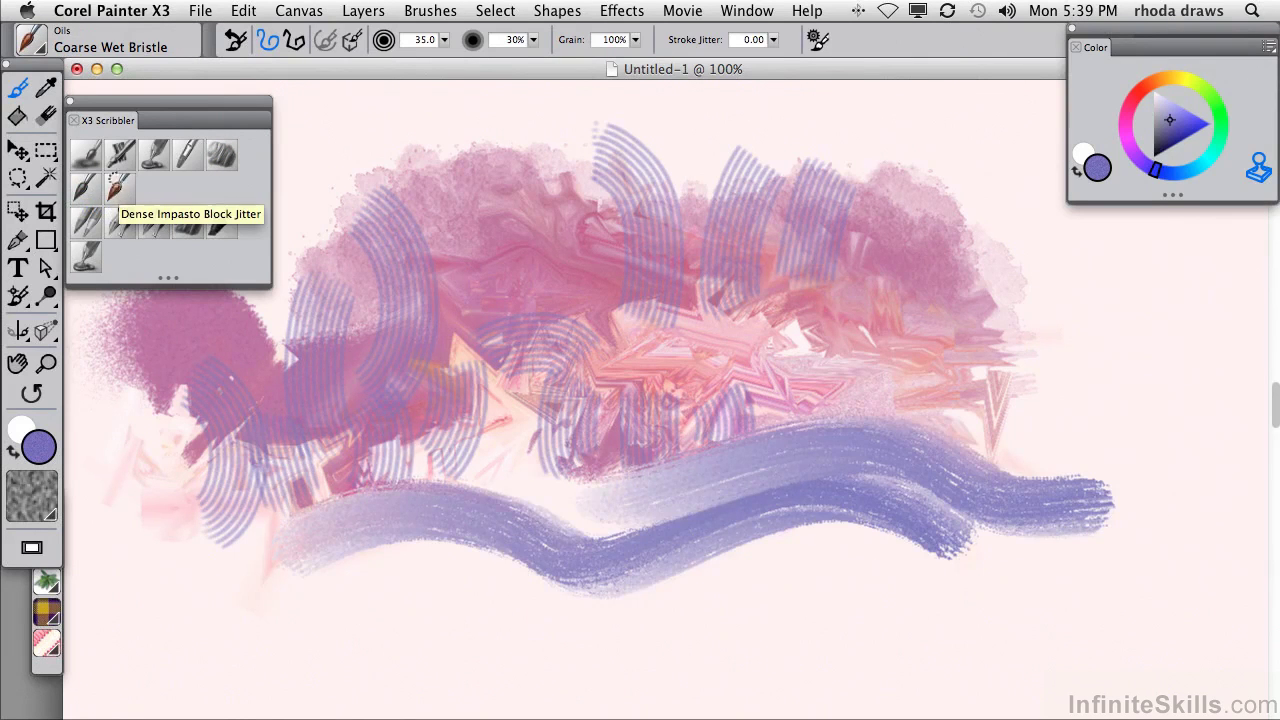
- Paint green Dense Impasto Block Jitter strokes on the right and over the blue wave
{"action": "left_click", "coordinate": [116, 187]}
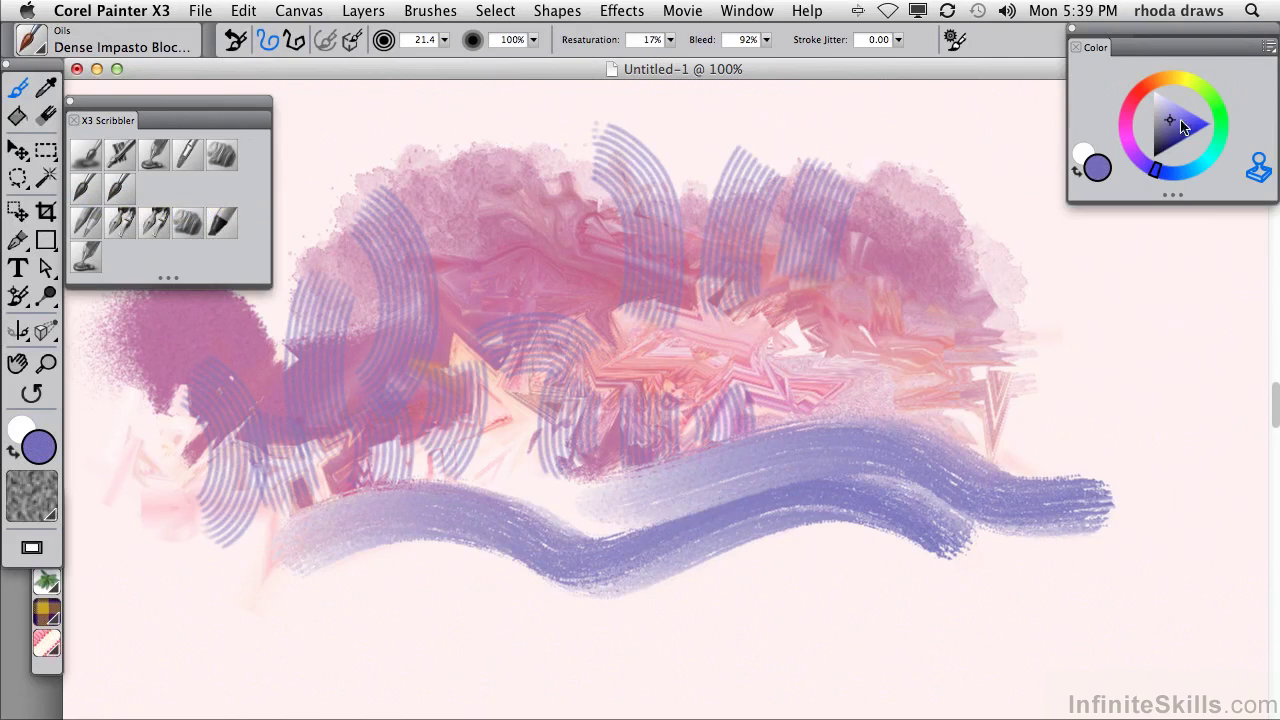
{"action": "left_click", "coordinate": [1216, 126]}
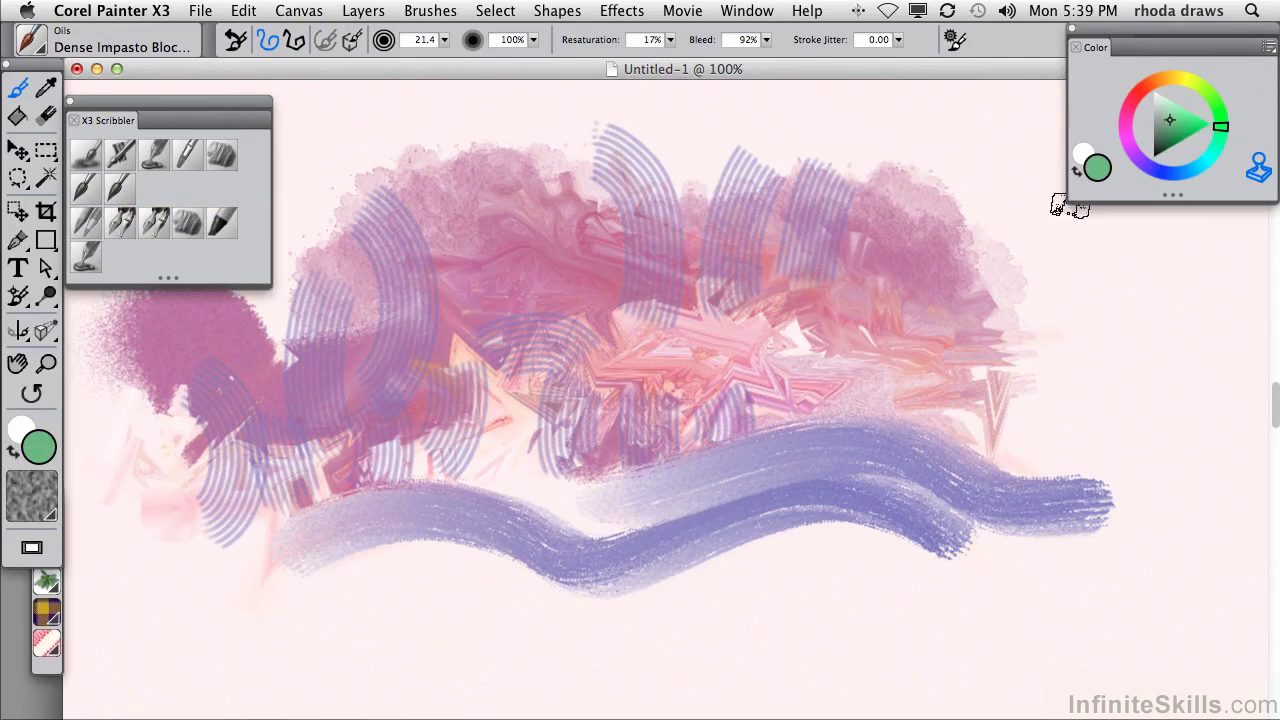
{"action": "mouse_move", "coordinate": [990, 186]}
{"action": "left_mouse_down"}
{"action": "mouse_move", "coordinate": [980, 406]}
{"action": "mouse_move", "coordinate": [930, 470]}
{"action": "left_mouse_up"}
{"action": "left_click_drag", "start_coordinate": [1066, 256], "coordinate": [785, 535]}
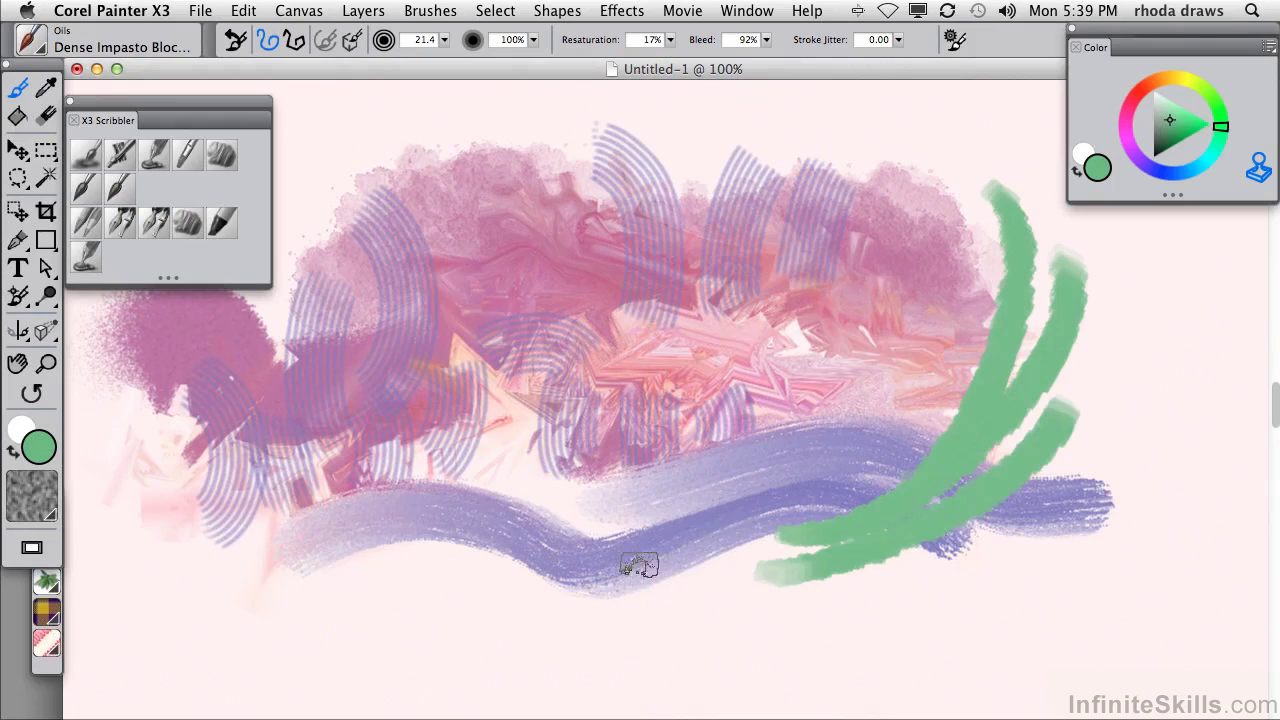
{"action": "left_click_drag", "start_coordinate": [996, 318], "coordinate": [886, 468]}
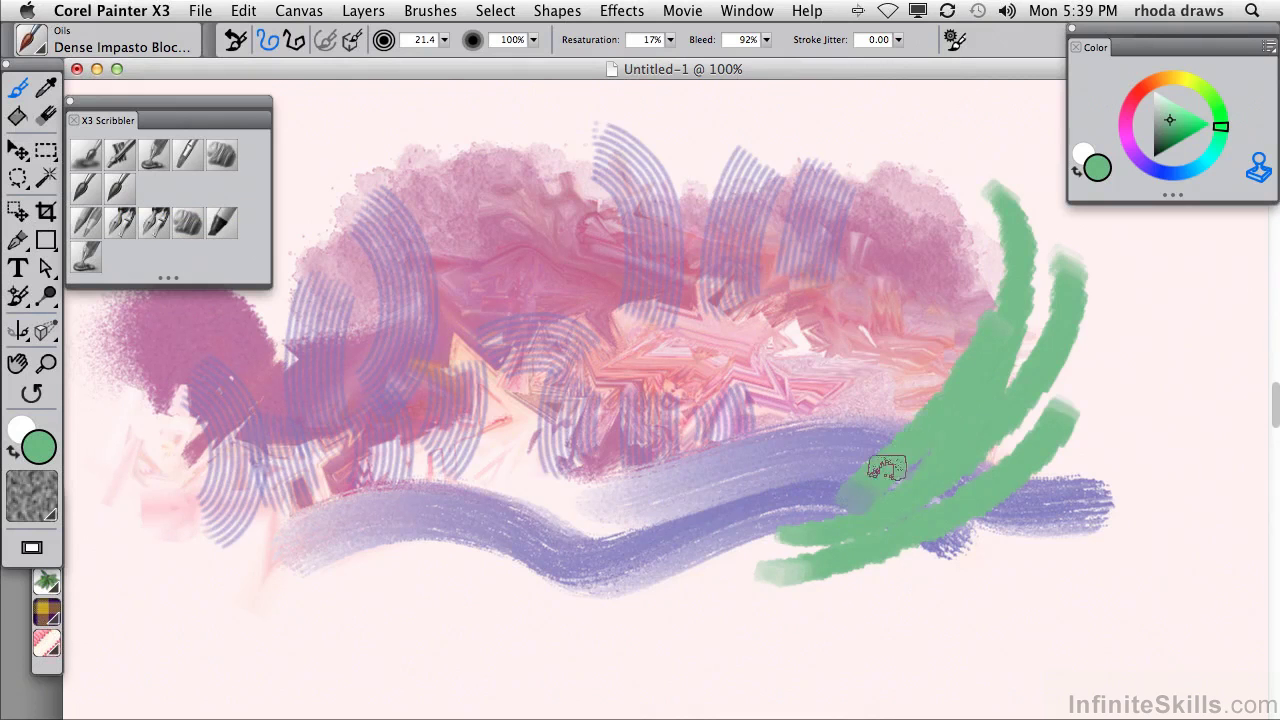
{"action": "mouse_move", "coordinate": [915, 412]}
{"action": "left_mouse_down"}
{"action": "mouse_move", "coordinate": [714, 512]}
{"action": "mouse_move", "coordinate": [569, 521]}
{"action": "mouse_move", "coordinate": [684, 528]}
{"action": "mouse_move", "coordinate": [654, 568]}
{"action": "mouse_move", "coordinate": [759, 532]}
{"action": "mouse_move", "coordinate": [790, 548]}
{"action": "left_mouse_up"}
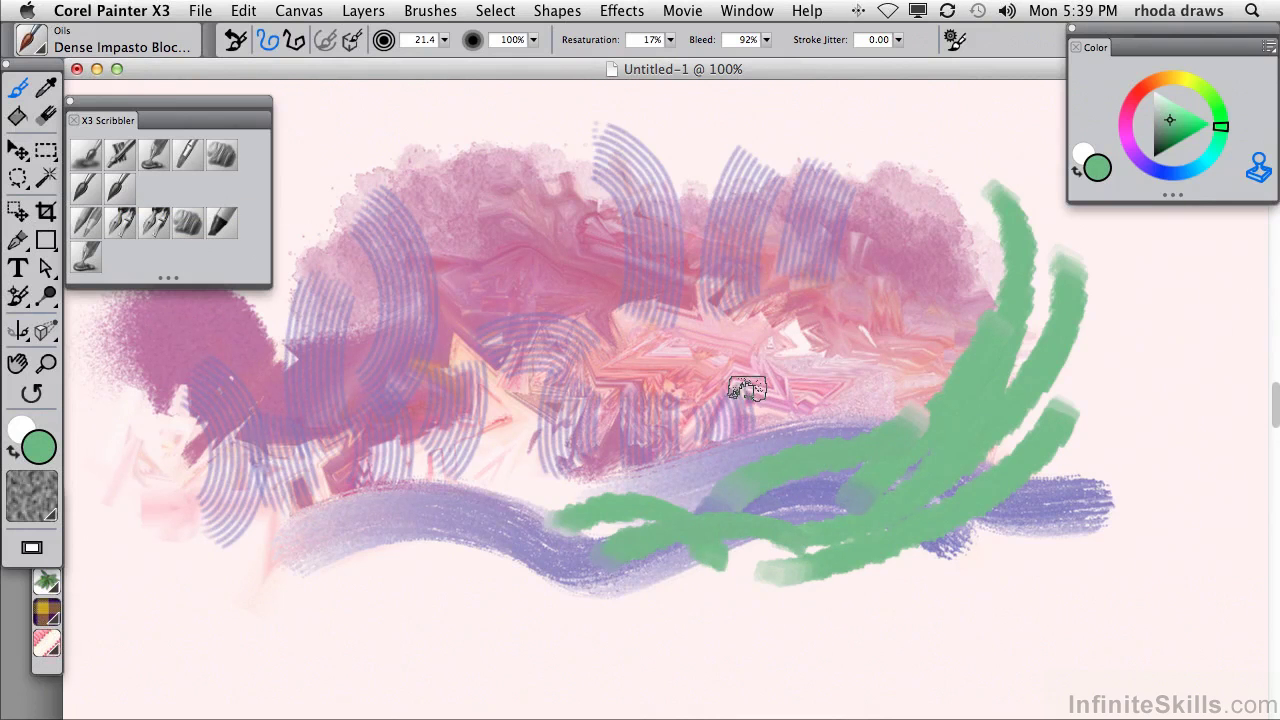
- Draw five wavy black Barbed Wire Pen scribbles across the top, left and right
{"action": "left_click", "coordinate": [120, 224]}
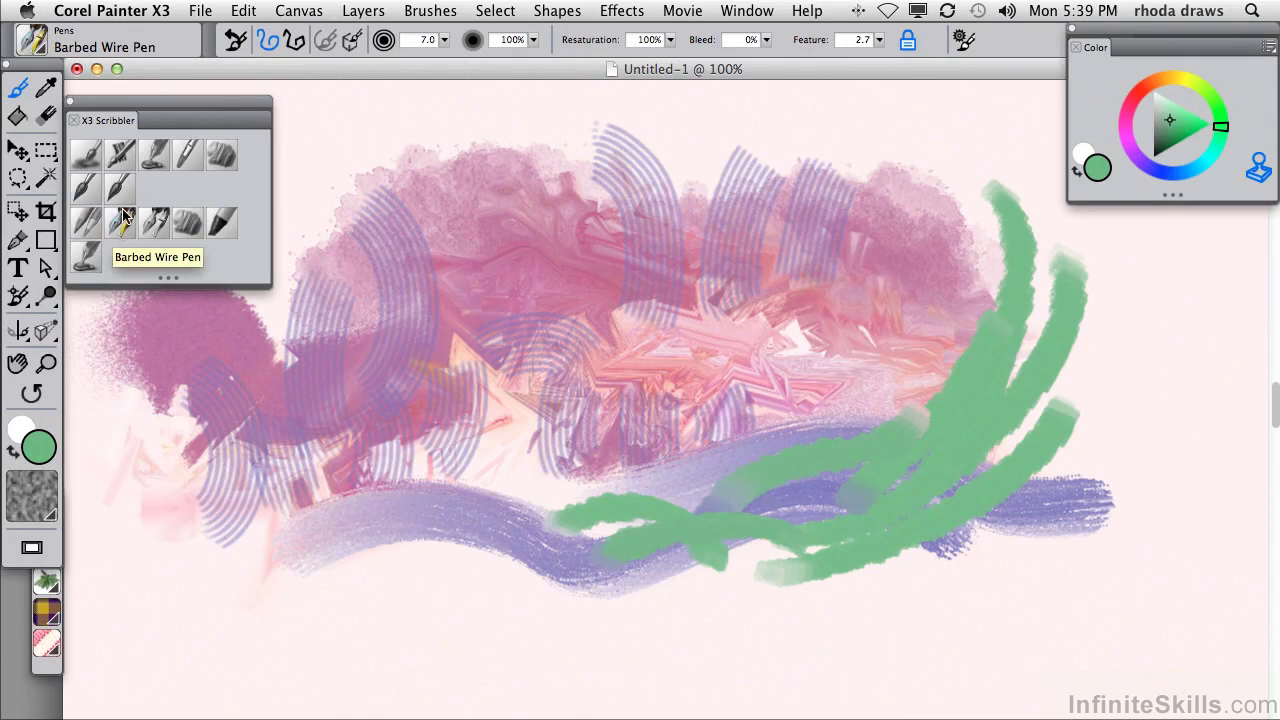
{"action": "left_click", "coordinate": [1157, 157]}
{"action": "mouse_move", "coordinate": [340, 162]}
{"action": "left_mouse_down"}
{"action": "mouse_move", "coordinate": [465, 145]}
{"action": "mouse_move", "coordinate": [737, 171]}
{"action": "mouse_move", "coordinate": [971, 266]}
{"action": "mouse_move", "coordinate": [970, 280]}
{"action": "left_mouse_up"}
{"action": "mouse_move", "coordinate": [340, 230]}
{"action": "left_mouse_down"}
{"action": "mouse_move", "coordinate": [428, 241]}
{"action": "mouse_move", "coordinate": [560, 314]}
{"action": "mouse_move", "coordinate": [849, 340]}
{"action": "mouse_move", "coordinate": [895, 388]}
{"action": "left_mouse_up"}
{"action": "mouse_move", "coordinate": [335, 286]}
{"action": "left_mouse_down"}
{"action": "mouse_move", "coordinate": [406, 338]}
{"action": "mouse_move", "coordinate": [766, 452]}
{"action": "left_mouse_up"}
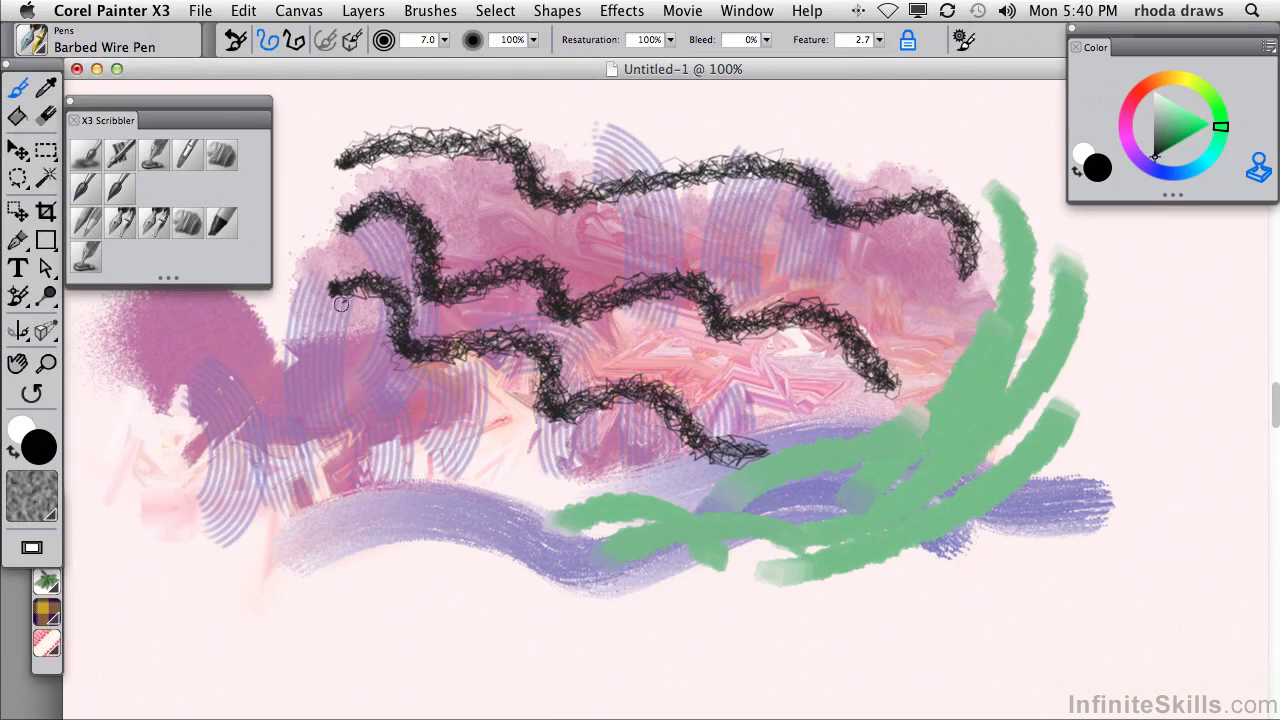
{"action": "mouse_move", "coordinate": [306, 163]}
{"action": "left_mouse_down"}
{"action": "mouse_move", "coordinate": [304, 296]}
{"action": "mouse_move", "coordinate": [356, 375]}
{"action": "mouse_move", "coordinate": [375, 452]}
{"action": "mouse_move", "coordinate": [770, 535]}
{"action": "left_mouse_up"}
{"action": "mouse_move", "coordinate": [766, 253]}
{"action": "left_mouse_down"}
{"action": "mouse_move", "coordinate": [818, 260]}
{"action": "mouse_move", "coordinate": [925, 320]}
{"action": "mouse_move", "coordinate": [1010, 348]}
{"action": "left_mouse_up"}
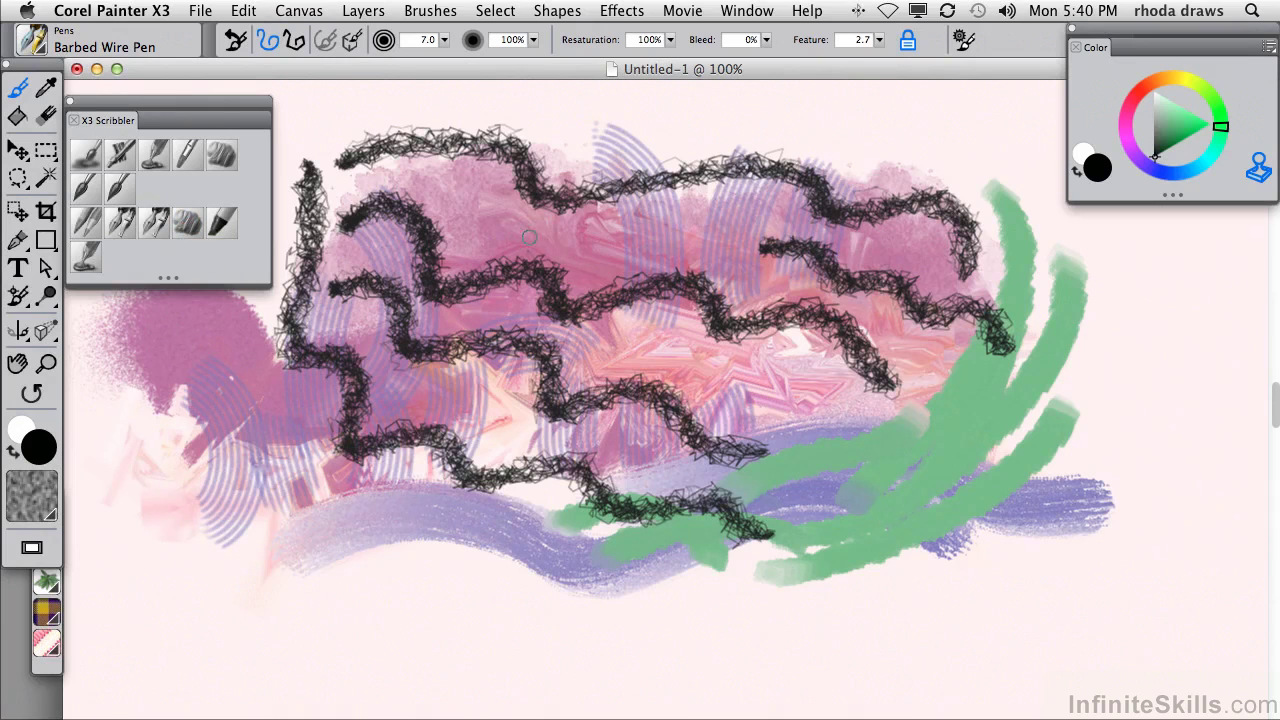
{"action": "left_click", "coordinate": [745, 11]}
{"action": "mouse_move", "coordinate": [770, 162]}
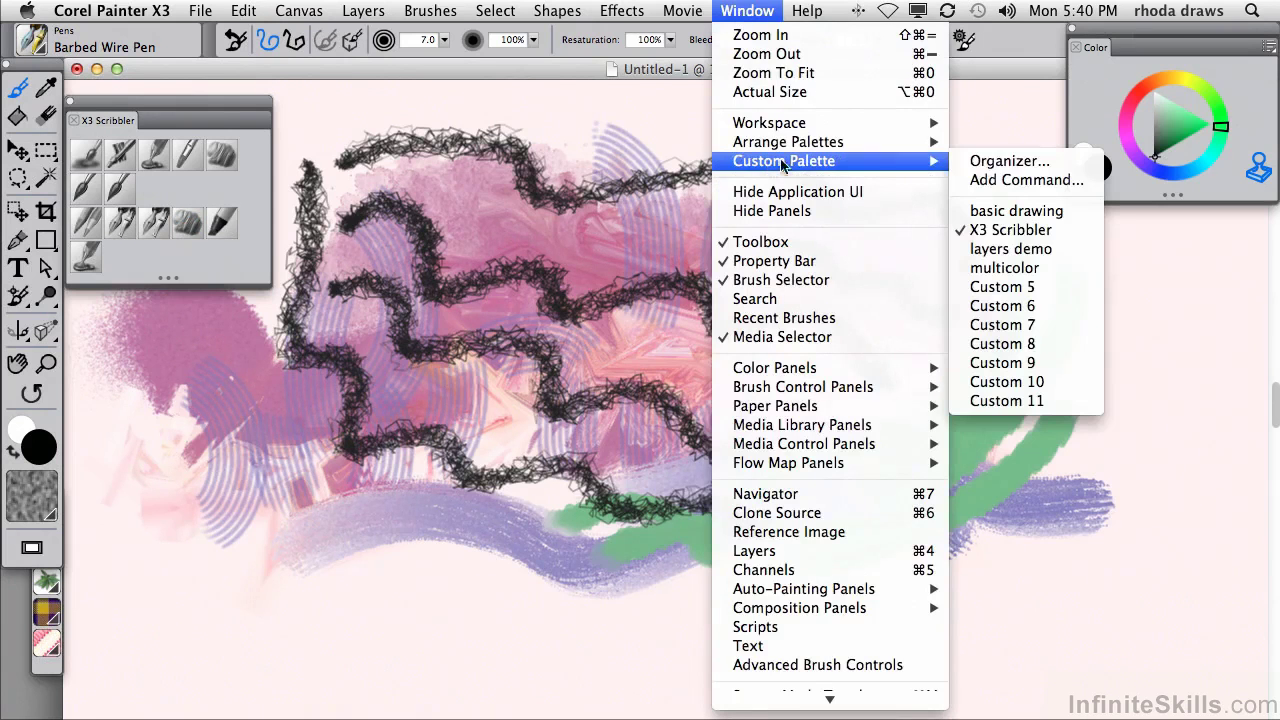
{"action": "left_click", "coordinate": [1010, 162]}
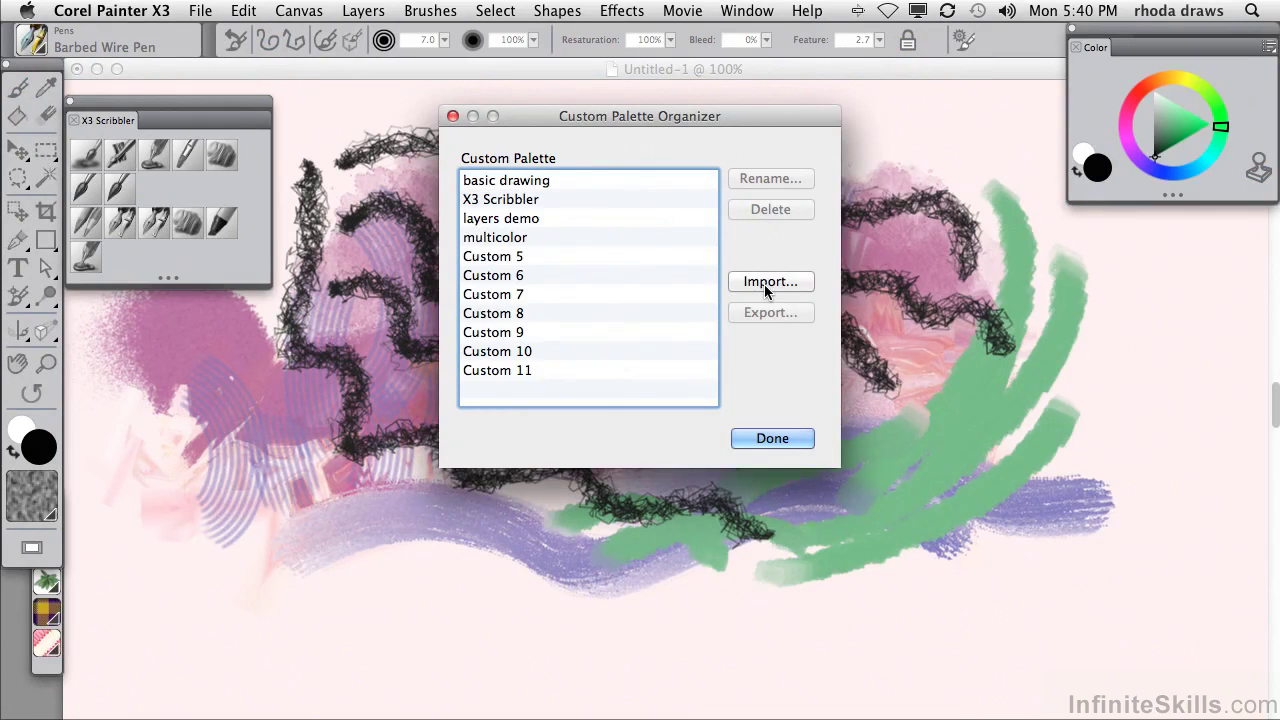
{"action": "left_click", "coordinate": [767, 436]}
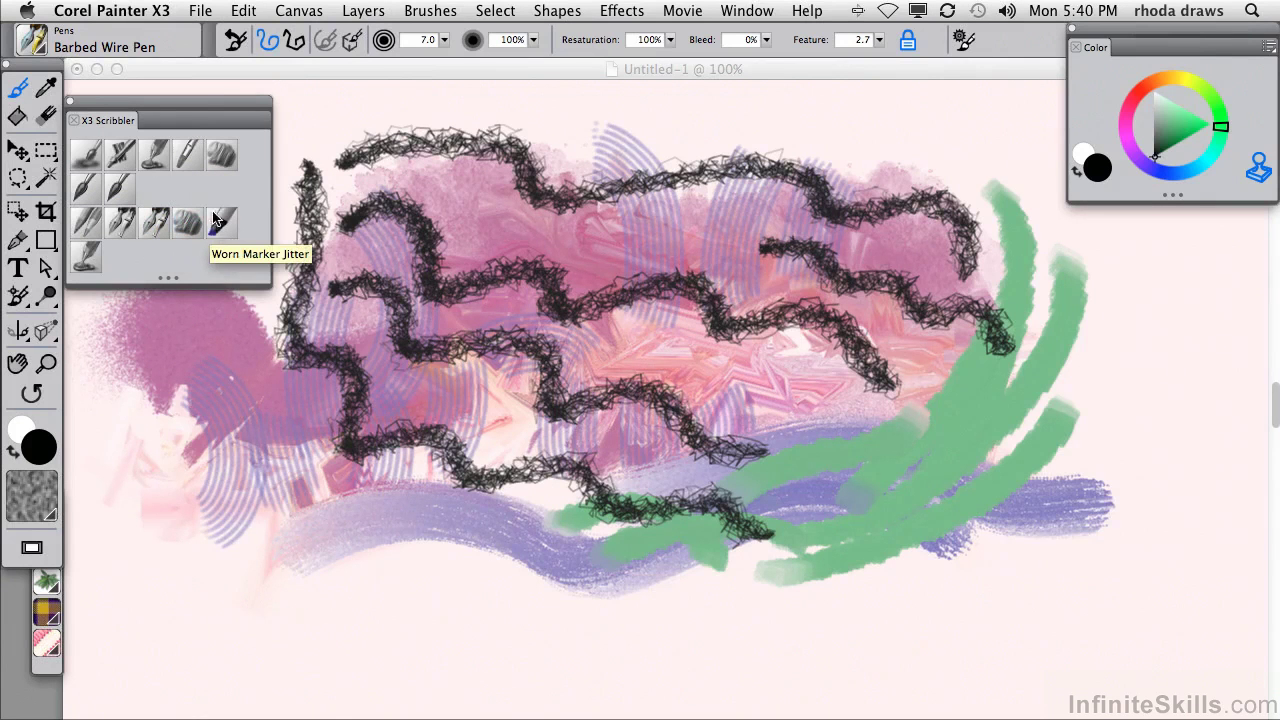
- Paint three black Worn Marker Jitter strokes near the top
{"action": "left_click", "coordinate": [219, 226]}
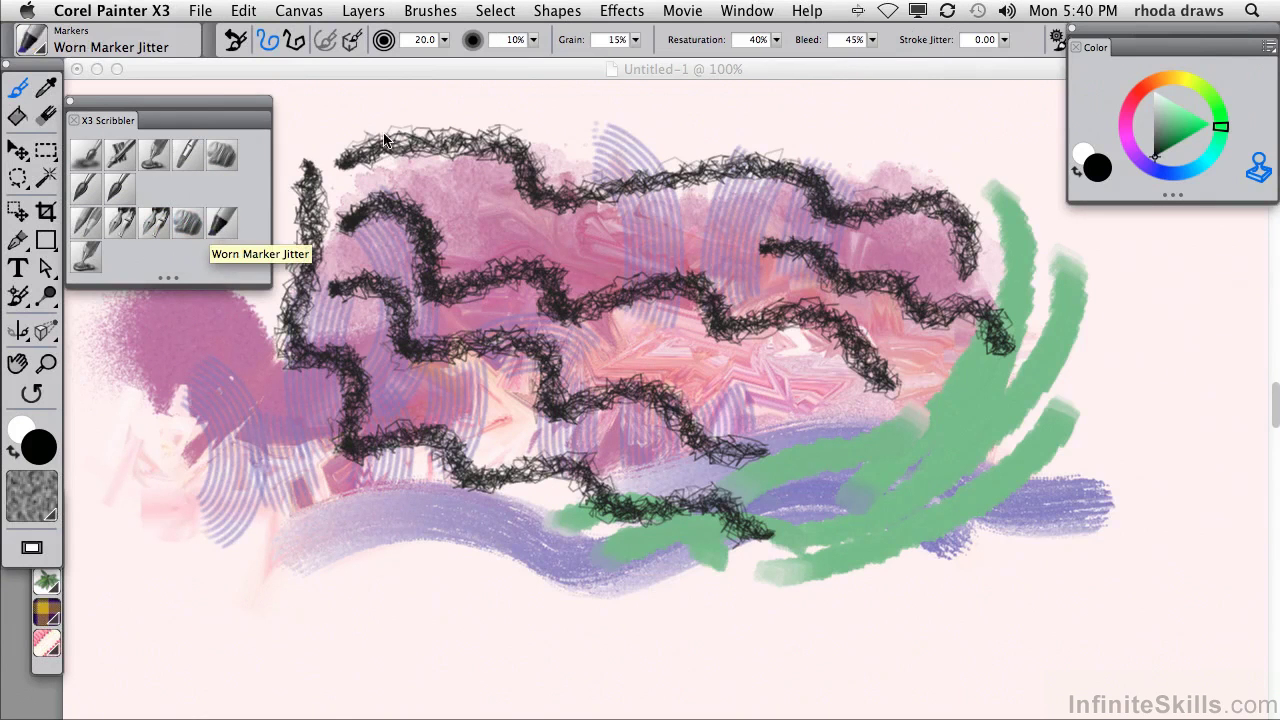
{"action": "left_click", "coordinate": [1182, 168]}
{"action": "left_click_drag", "start_coordinate": [622, 182], "coordinate": [680, 160]}
{"action": "left_click_drag", "start_coordinate": [550, 205], "coordinate": [780, 115]}
{"action": "left_click_drag", "start_coordinate": [815, 118], "coordinate": [718, 240]}
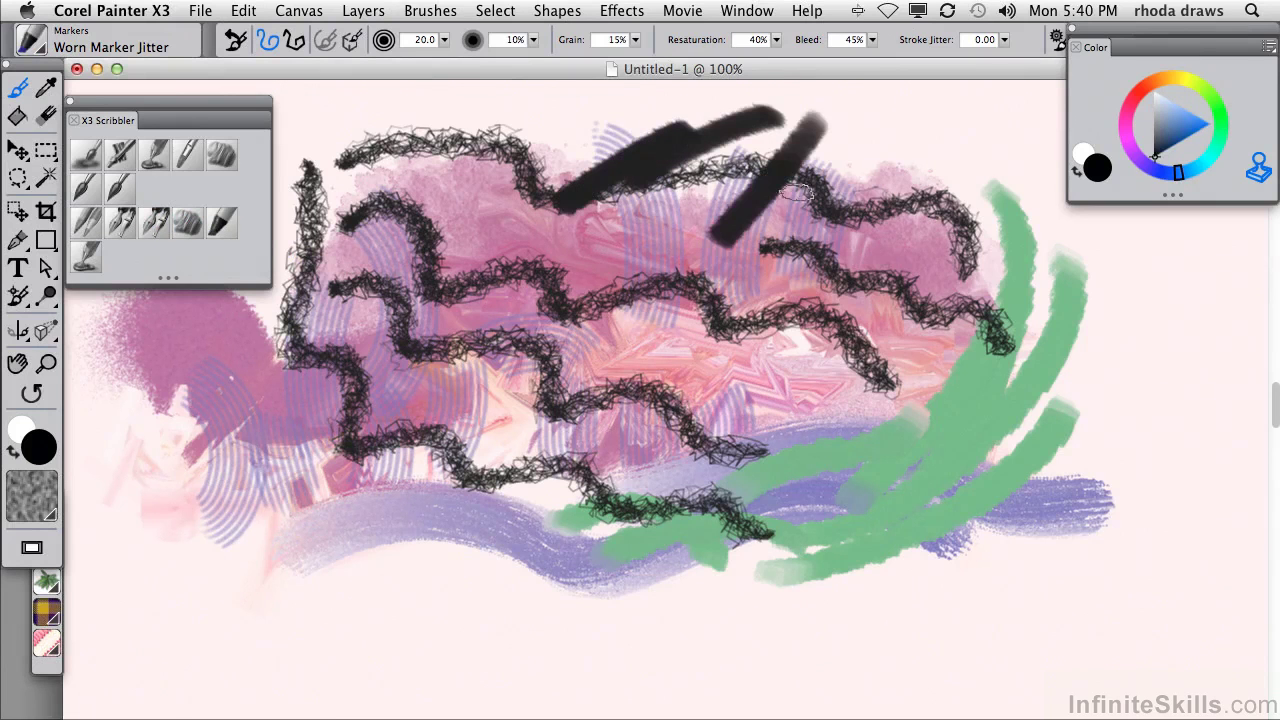
- Pick medium blue and paint marker strokes across the top and centre
{"action": "left_click", "coordinate": [1178, 120]}
{"action": "left_click_drag", "start_coordinate": [822, 108], "coordinate": [748, 235]}
{"action": "left_click_drag", "start_coordinate": [890, 115], "coordinate": [745, 265]}
{"action": "mouse_move", "coordinate": [420, 205]}
{"action": "left_mouse_down"}
{"action": "mouse_move", "coordinate": [530, 145]}
{"action": "mouse_move", "coordinate": [373, 290]}
{"action": "left_mouse_up"}
{"action": "left_click_drag", "start_coordinate": [572, 138], "coordinate": [490, 306]}
{"action": "left_click_drag", "start_coordinate": [420, 334], "coordinate": [604, 278]}
{"action": "left_click_drag", "start_coordinate": [455, 390], "coordinate": [632, 334]}
{"action": "left_click_drag", "start_coordinate": [470, 246], "coordinate": [533, 292]}
{"action": "left_click_drag", "start_coordinate": [548, 238], "coordinate": [505, 335]}
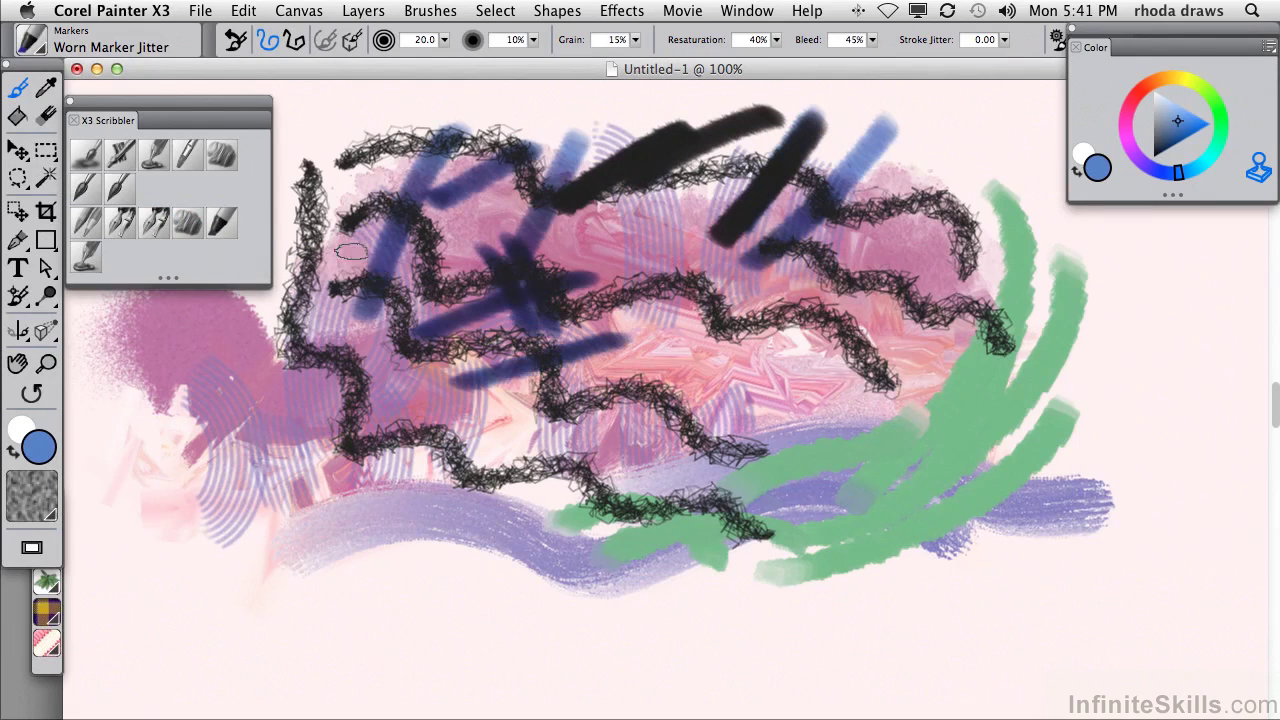
- Paint dark blue marker strokes down the left side over the black scribble
{"action": "left_click_drag", "start_coordinate": [368, 232], "coordinate": [300, 425]}
{"action": "left_click_drag", "start_coordinate": [365, 275], "coordinate": [310, 450]}
{"action": "left_click_drag", "start_coordinate": [190, 404], "coordinate": [345, 358]}
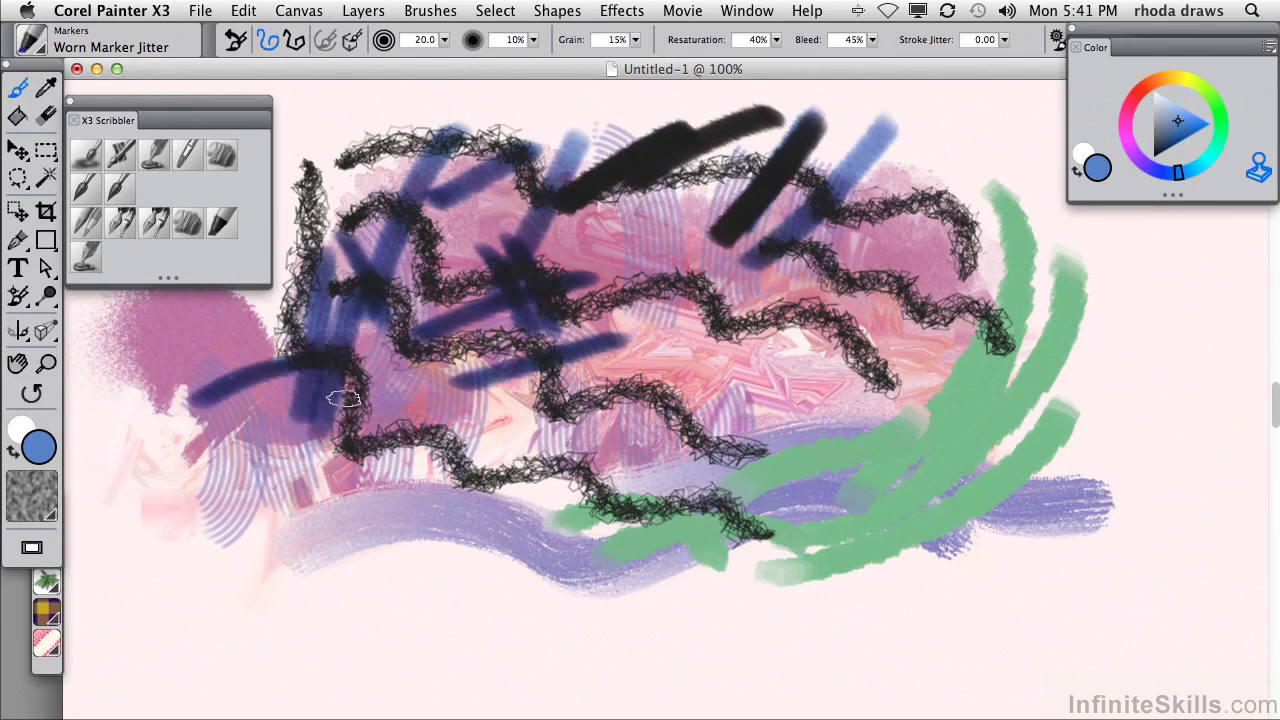
{"action": "left_click_drag", "start_coordinate": [250, 508], "coordinate": [378, 438]}
{"action": "left_click_drag", "start_coordinate": [322, 500], "coordinate": [428, 452]}
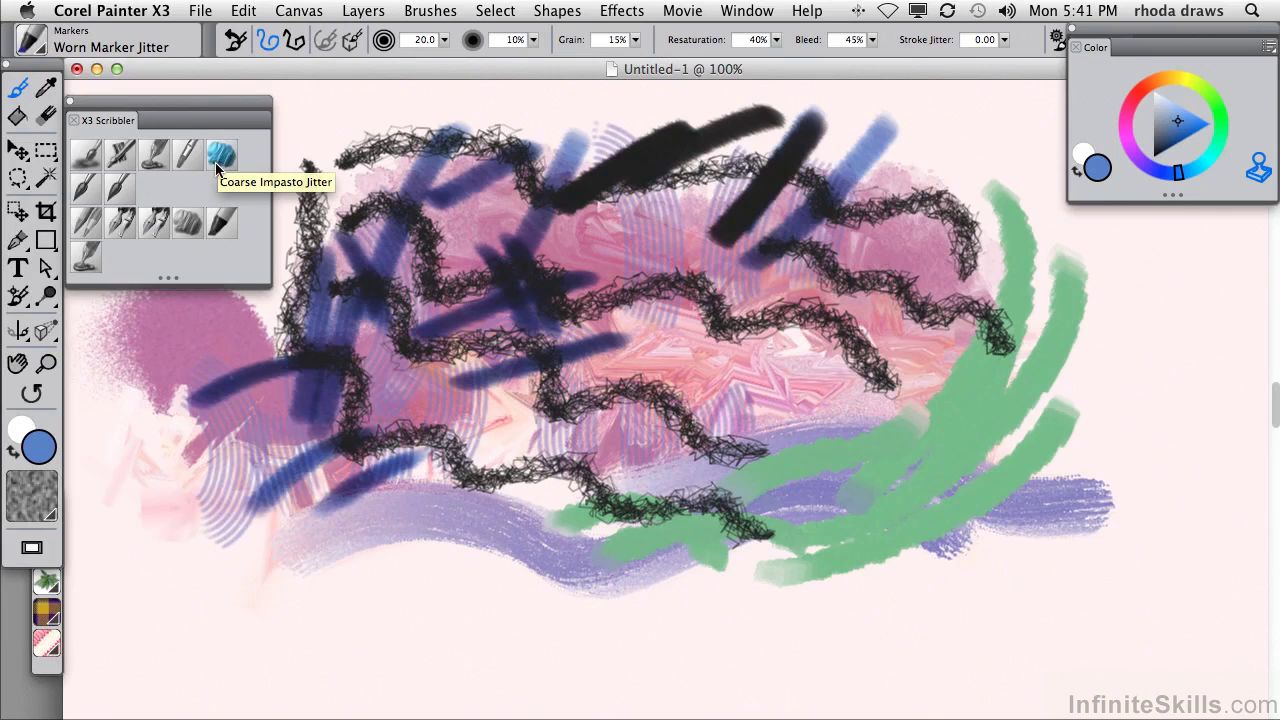
- Switch the Gloopy brush in the X3 Scribbler palette to View as Text
{"action": "left_click", "coordinate": [185, 228]}
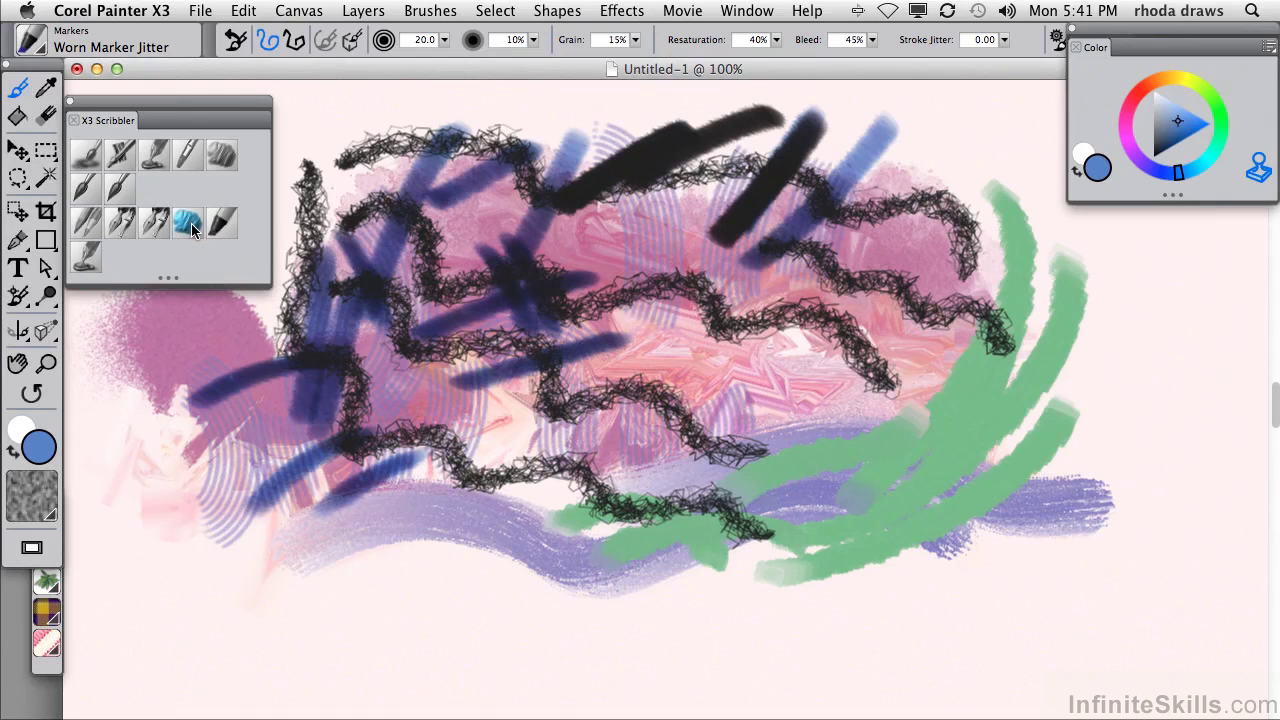
{"action": "right_click", "coordinate": [191, 223]}
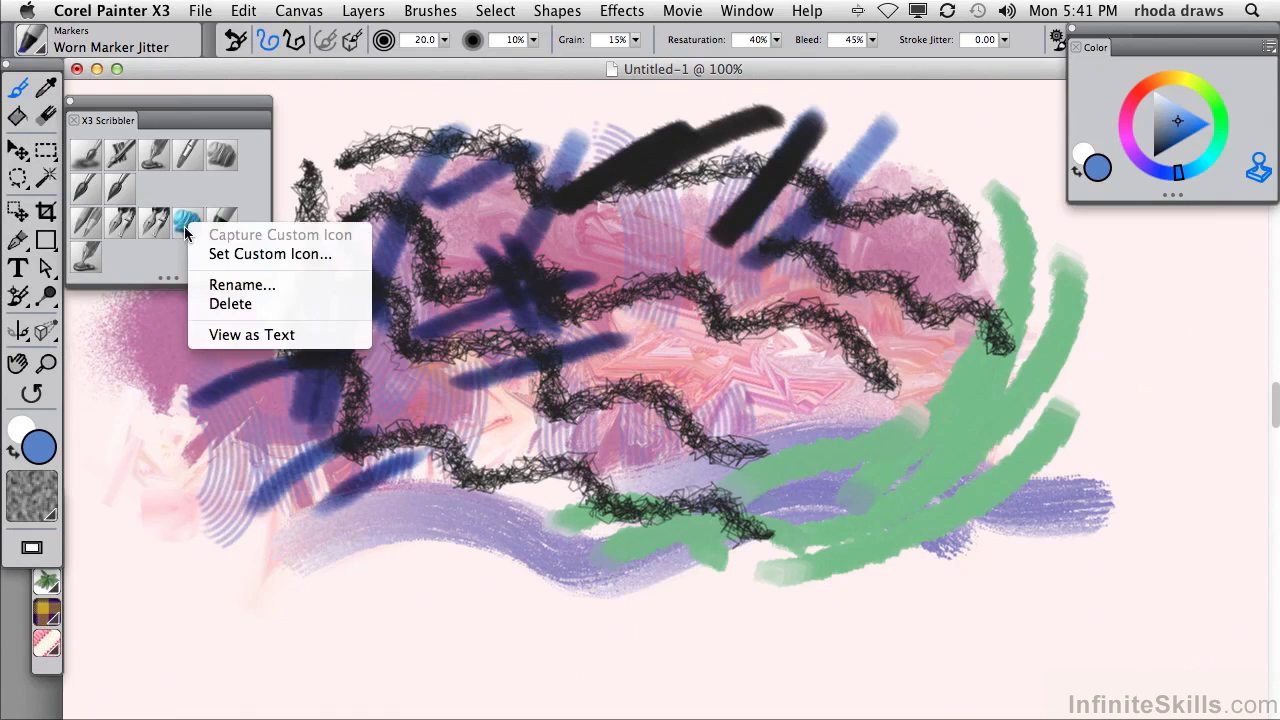
{"action": "left_click", "coordinate": [258, 337]}
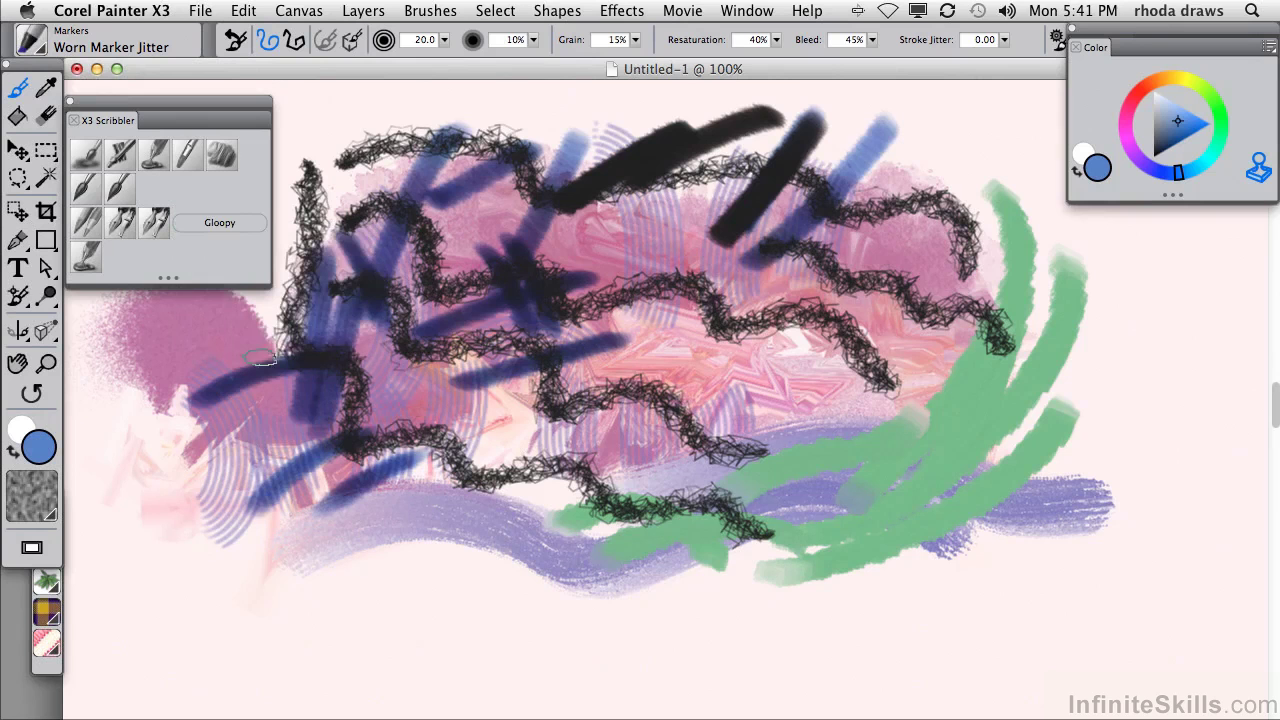
- Paint a vivid pink Coarse Wet Bristle stroke at lower left and box it with a rectangular selection
{"action": "left_click", "coordinate": [83, 193]}
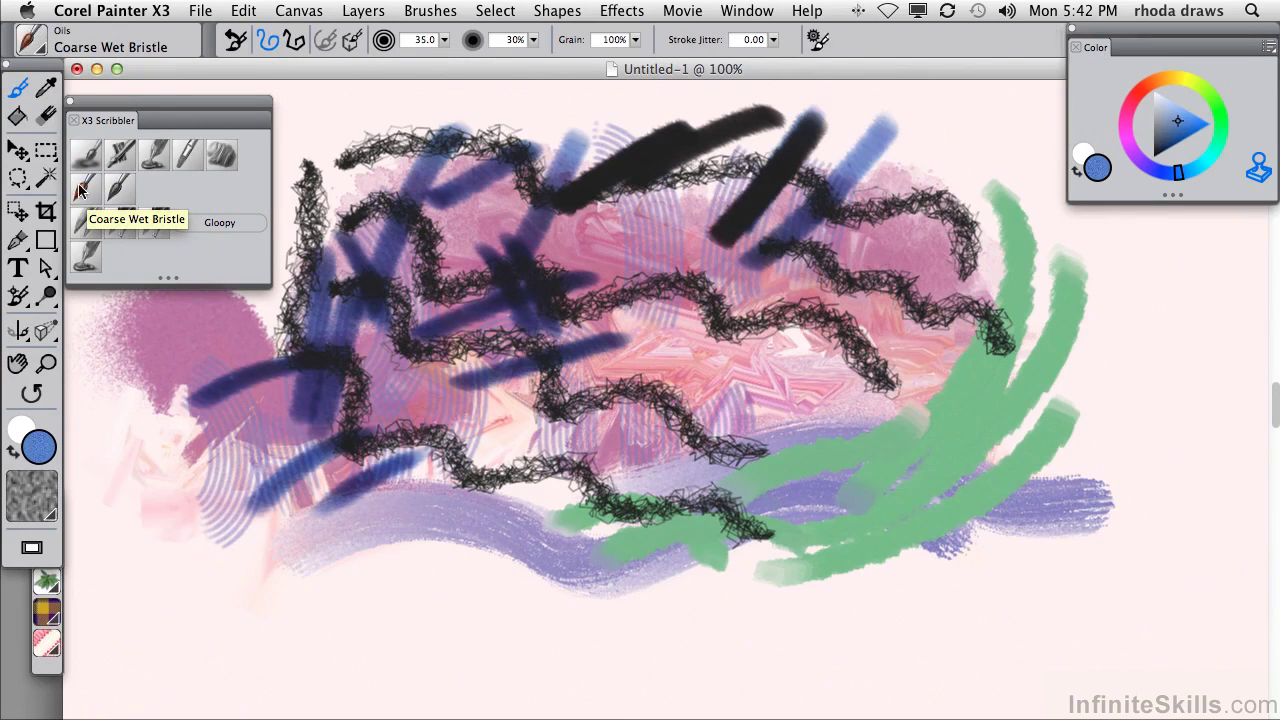
{"action": "left_click", "coordinate": [1128, 106]}
{"action": "left_click", "coordinate": [1168, 131]}
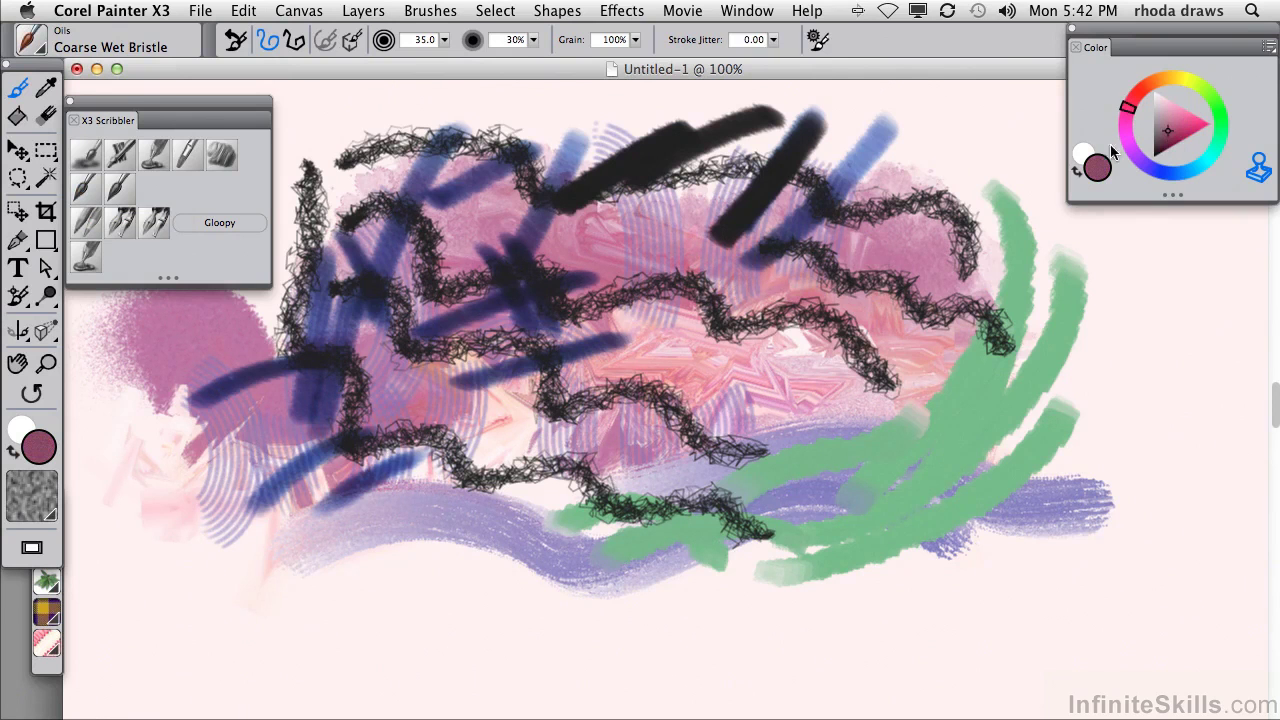
{"action": "left_click", "coordinate": [1185, 119]}
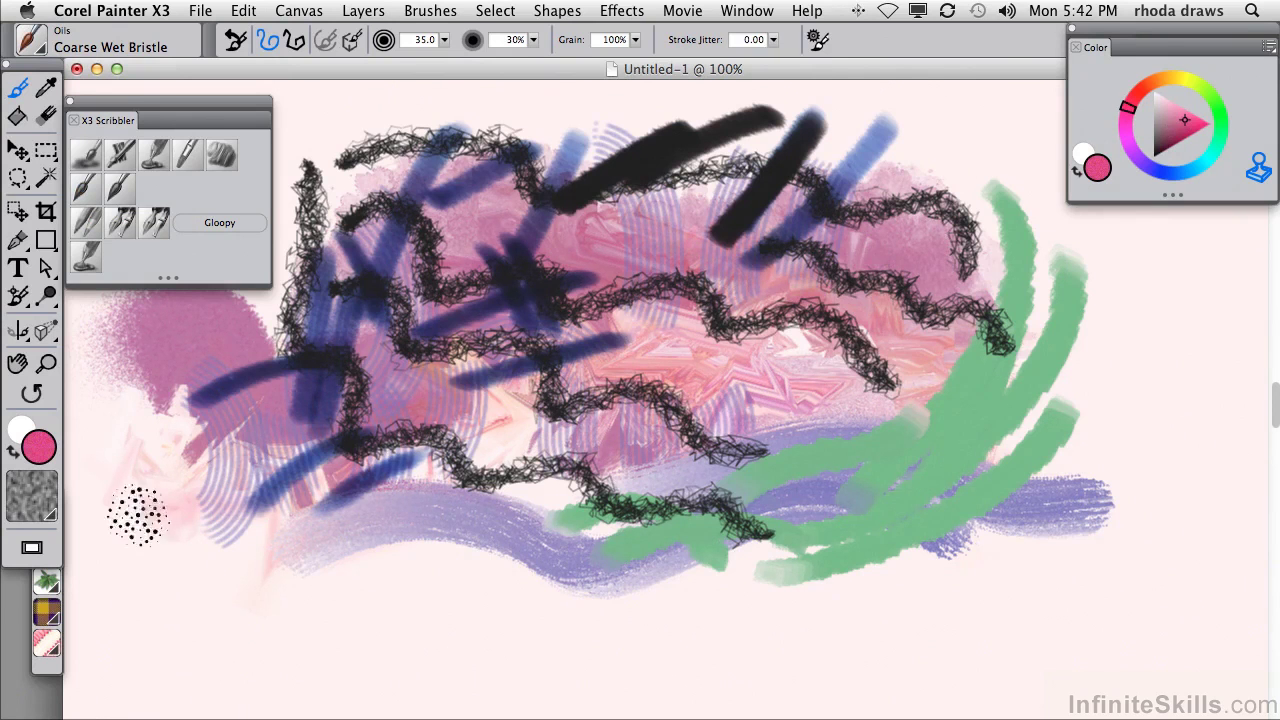
{"action": "mouse_move", "coordinate": [129, 514]}
{"action": "left_mouse_down"}
{"action": "mouse_move", "coordinate": [156, 531]}
{"action": "mouse_move", "coordinate": [178, 608]}
{"action": "mouse_move", "coordinate": [243, 590]}
{"action": "left_mouse_up"}
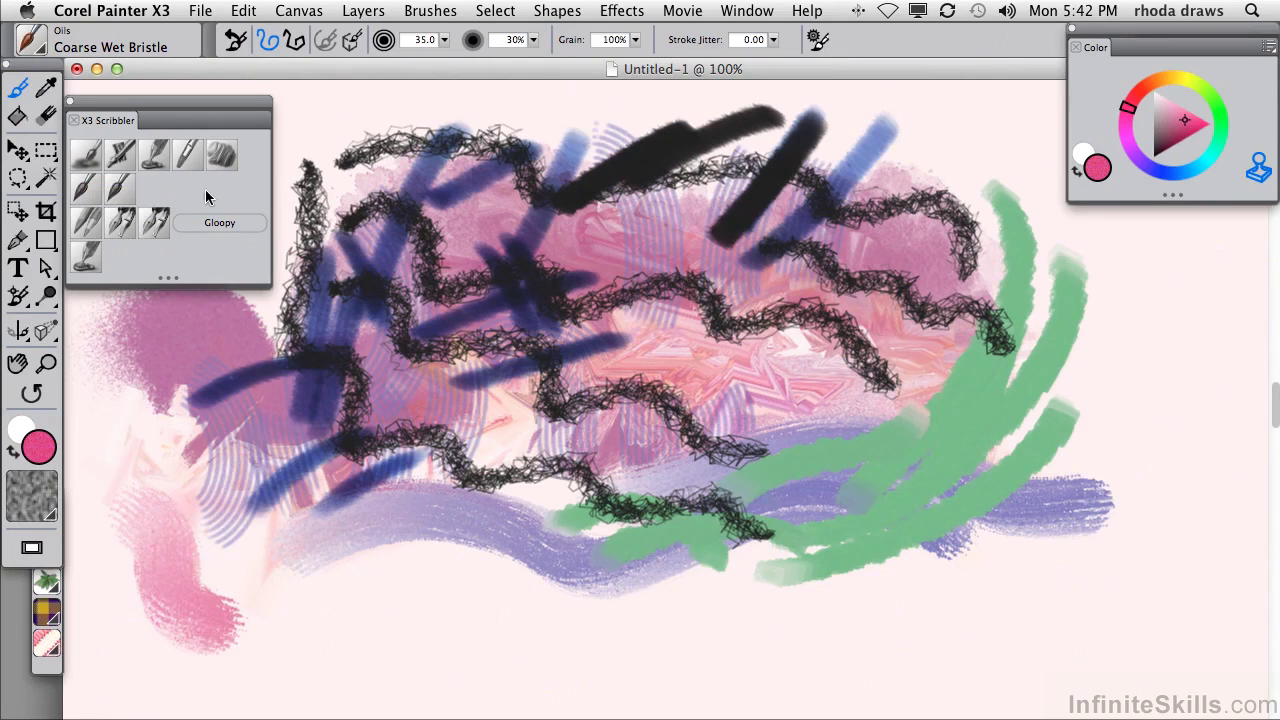
{"action": "left_click", "coordinate": [45, 150]}
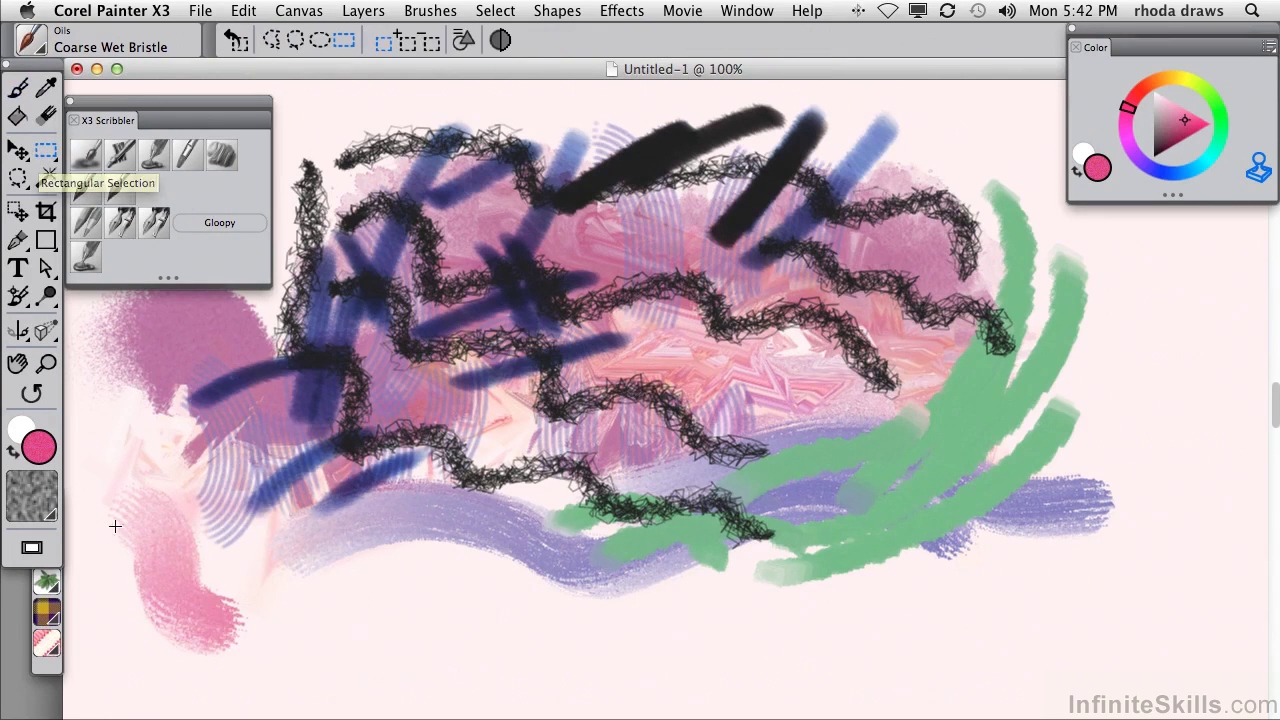
{"action": "left_click_drag", "start_coordinate": [114, 527], "coordinate": [212, 651]}
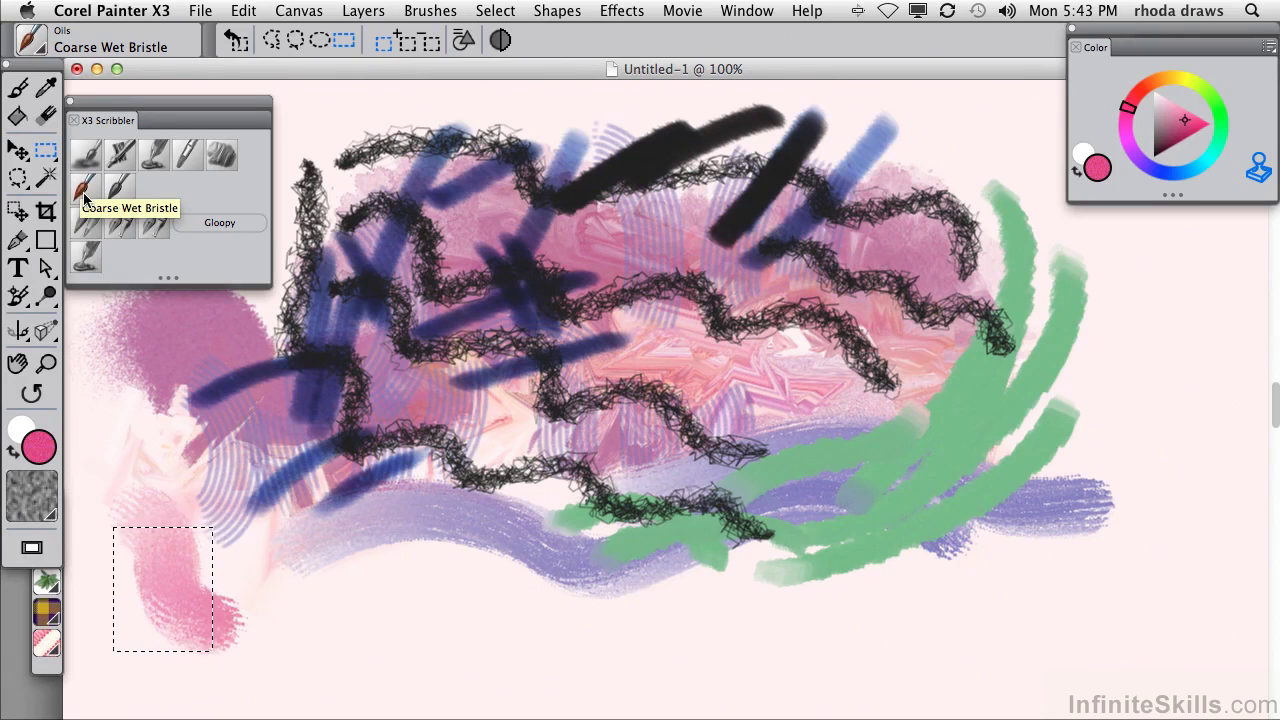
- Capture the selected pink stroke as the Coarse Wet Bristle brush's custom icon
{"action": "right_click", "coordinate": [84, 198]}
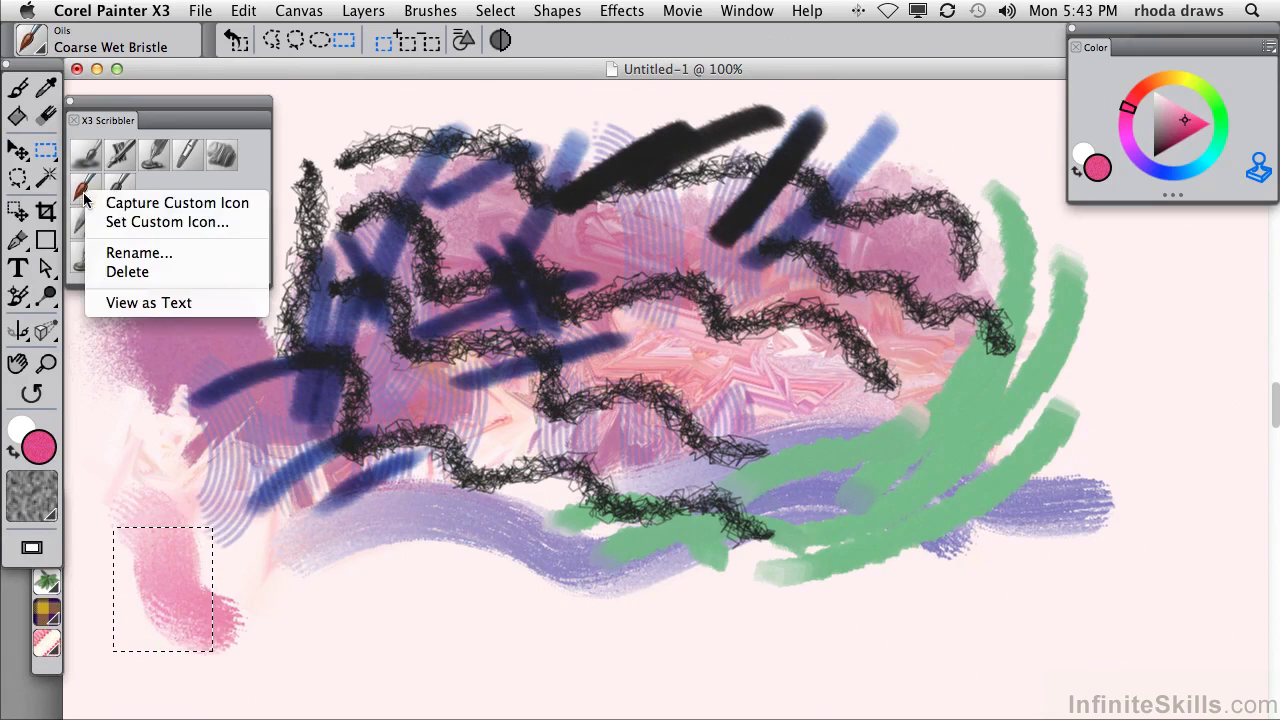
{"action": "left_click", "coordinate": [160, 204]}
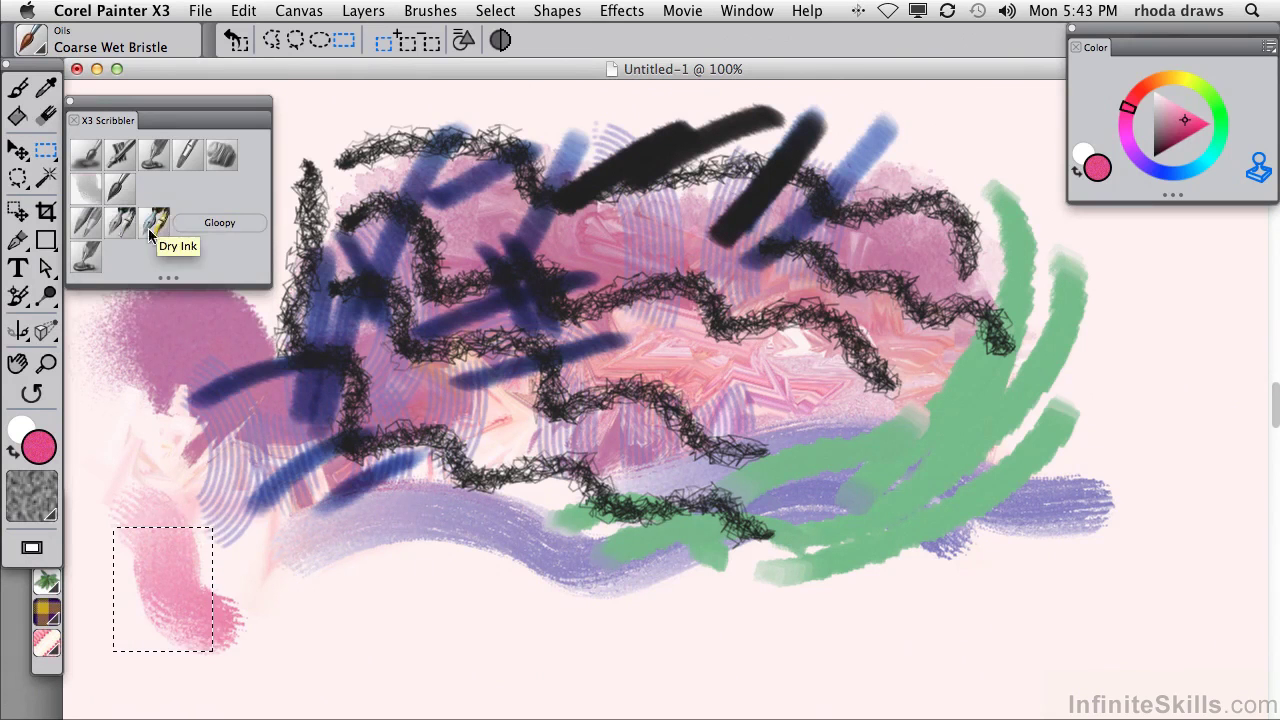